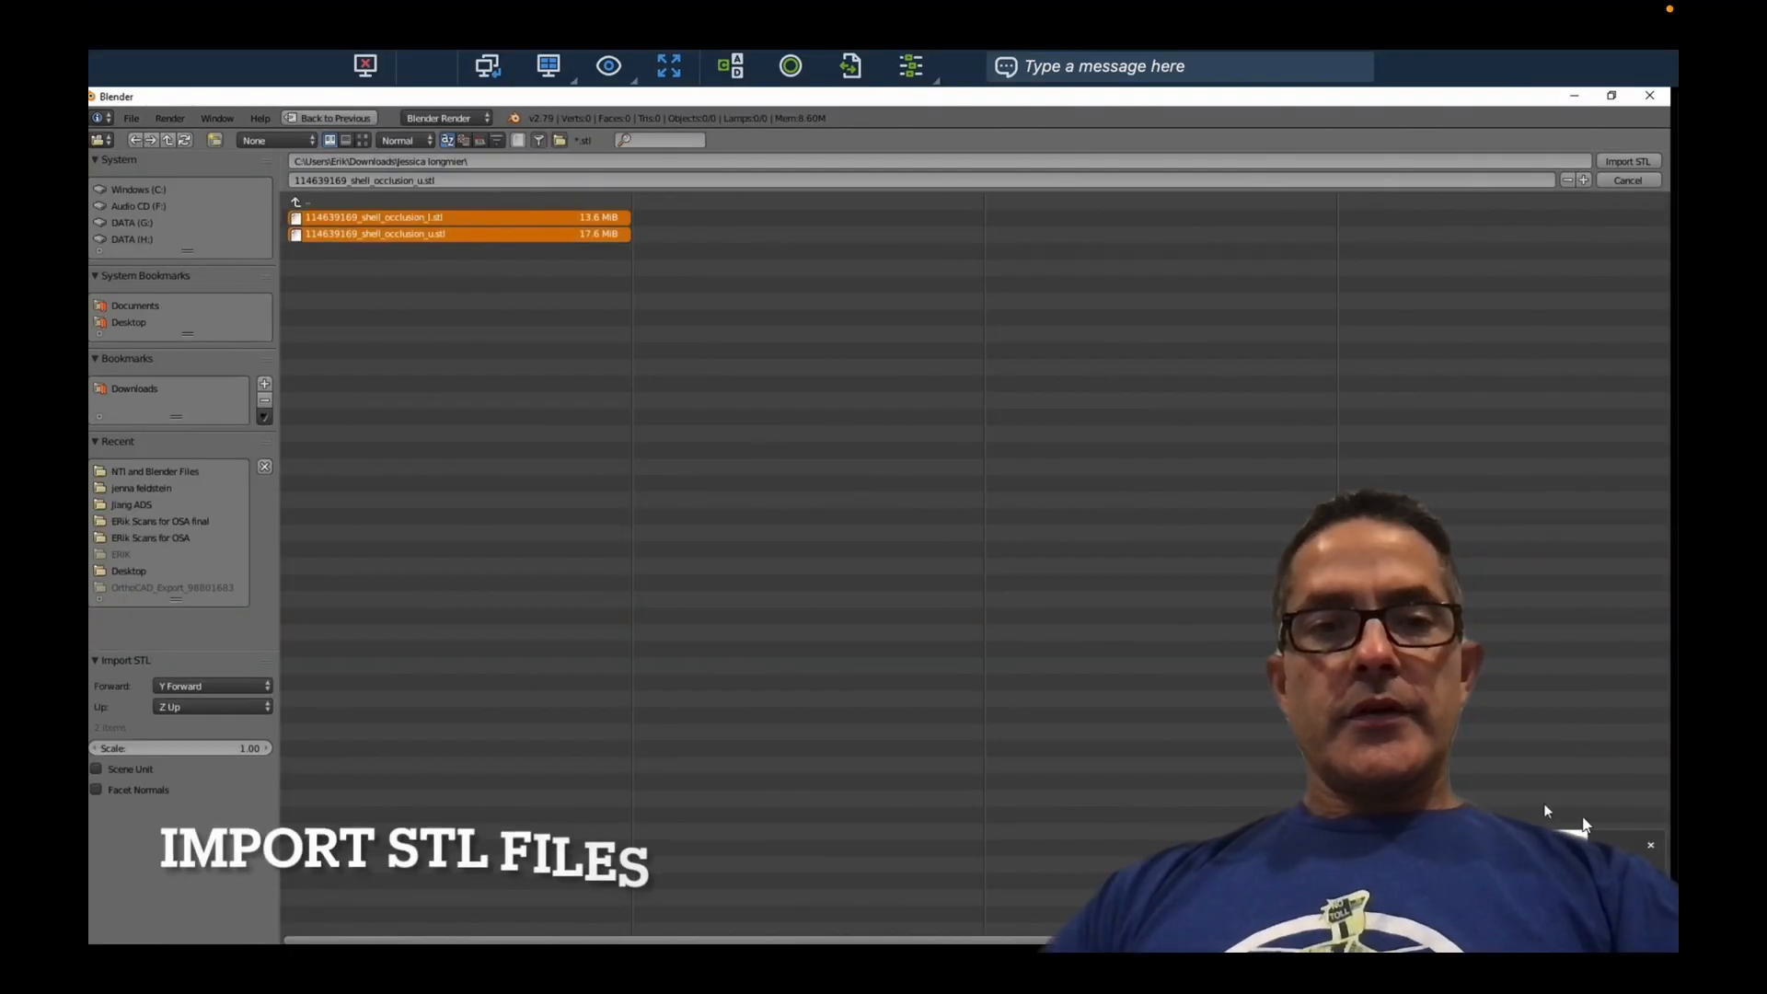
Import the selected upper and lower shell occlusion STL scans
left_click(1631, 164)
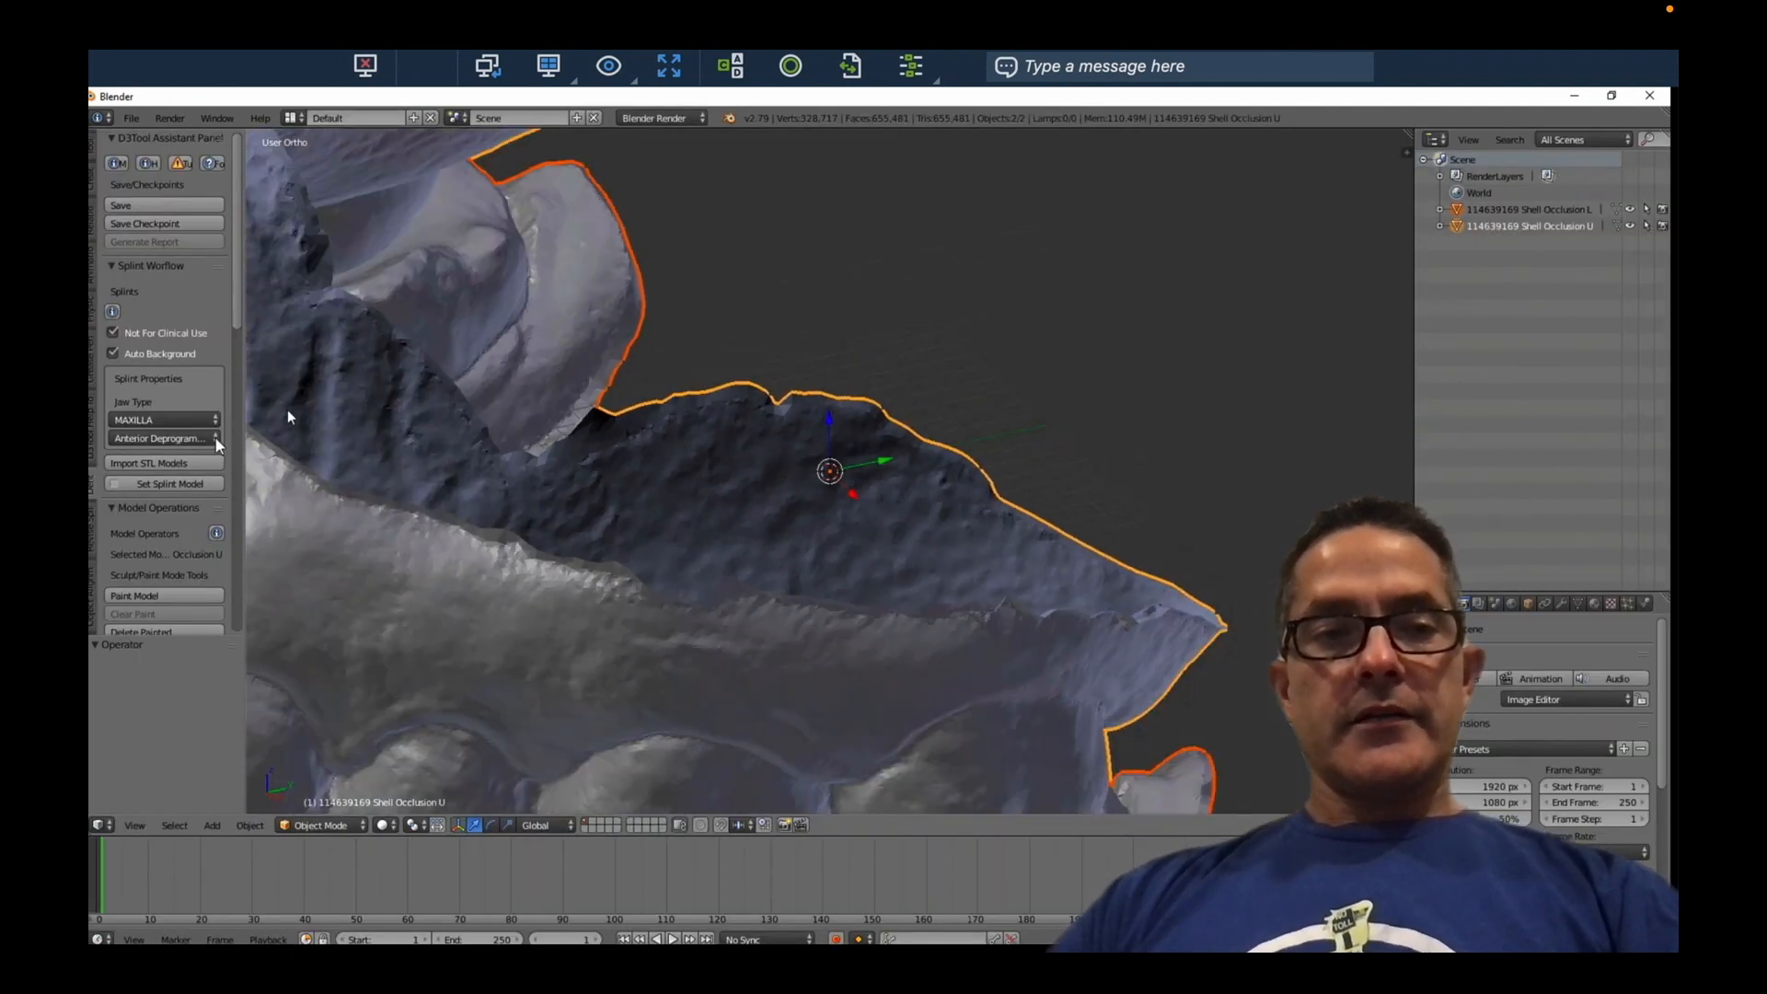
Set the upper scan as the splint model and the lower scan as the opposing model
scroll(202, 452, "down", 3)
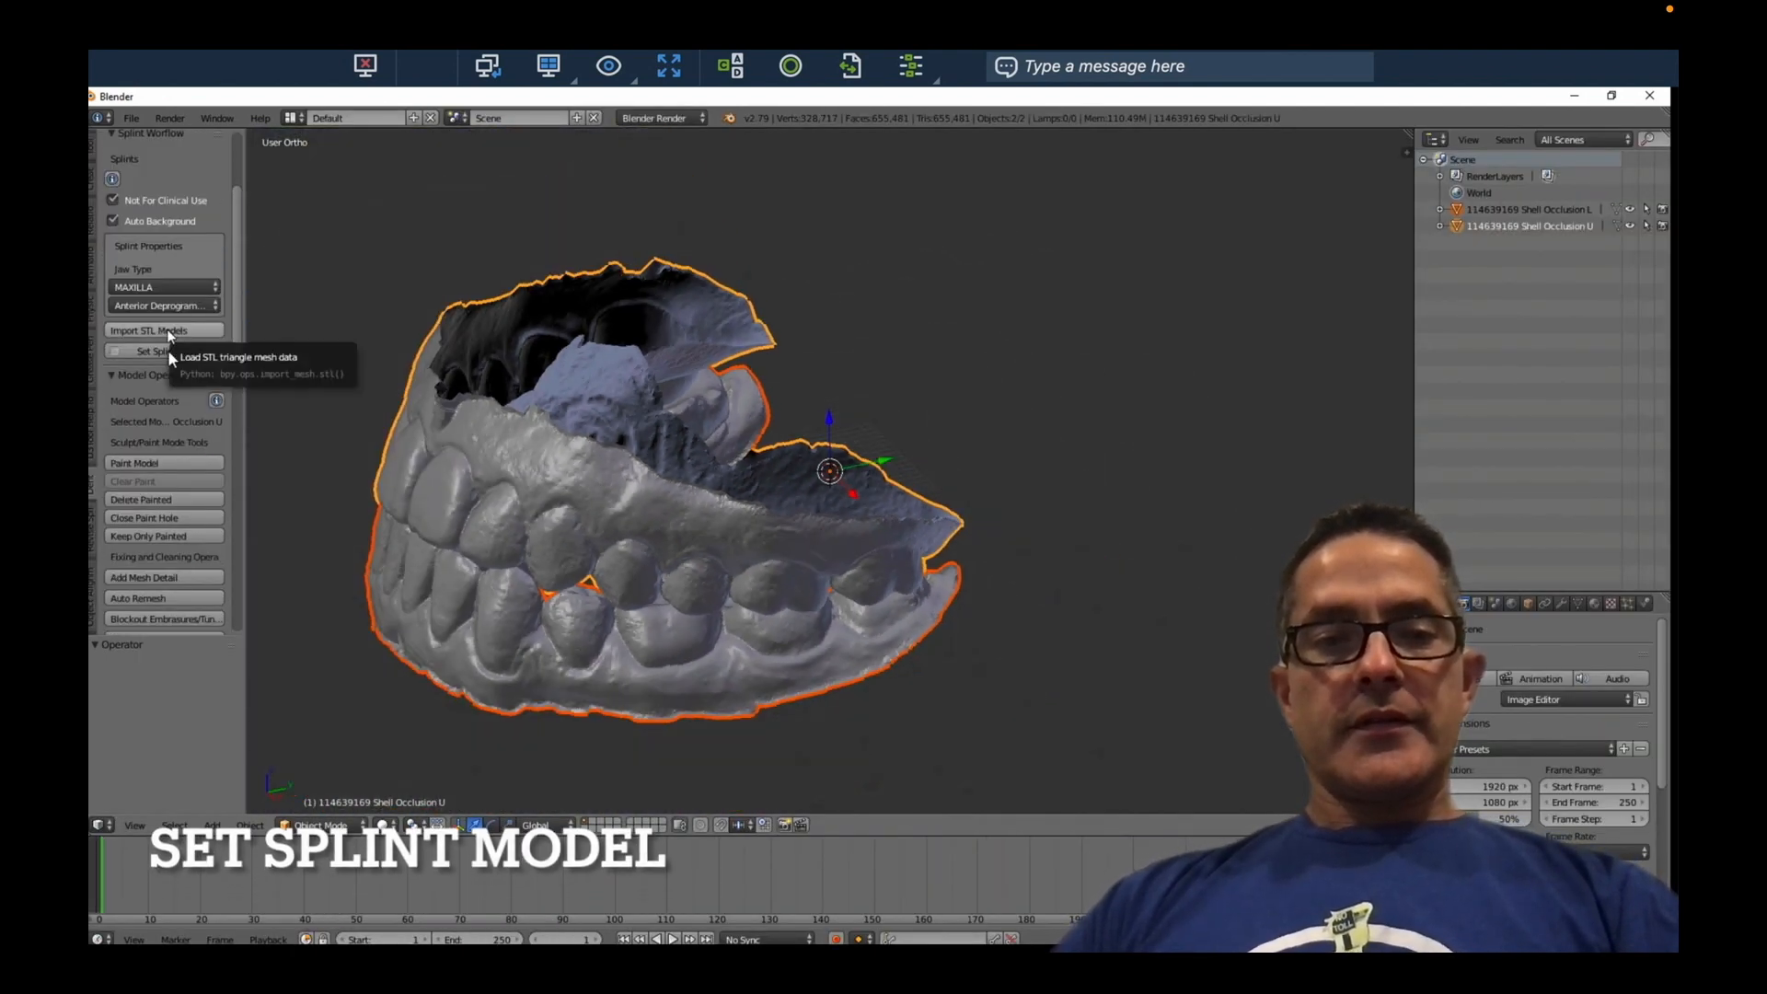
left_click(168, 350)
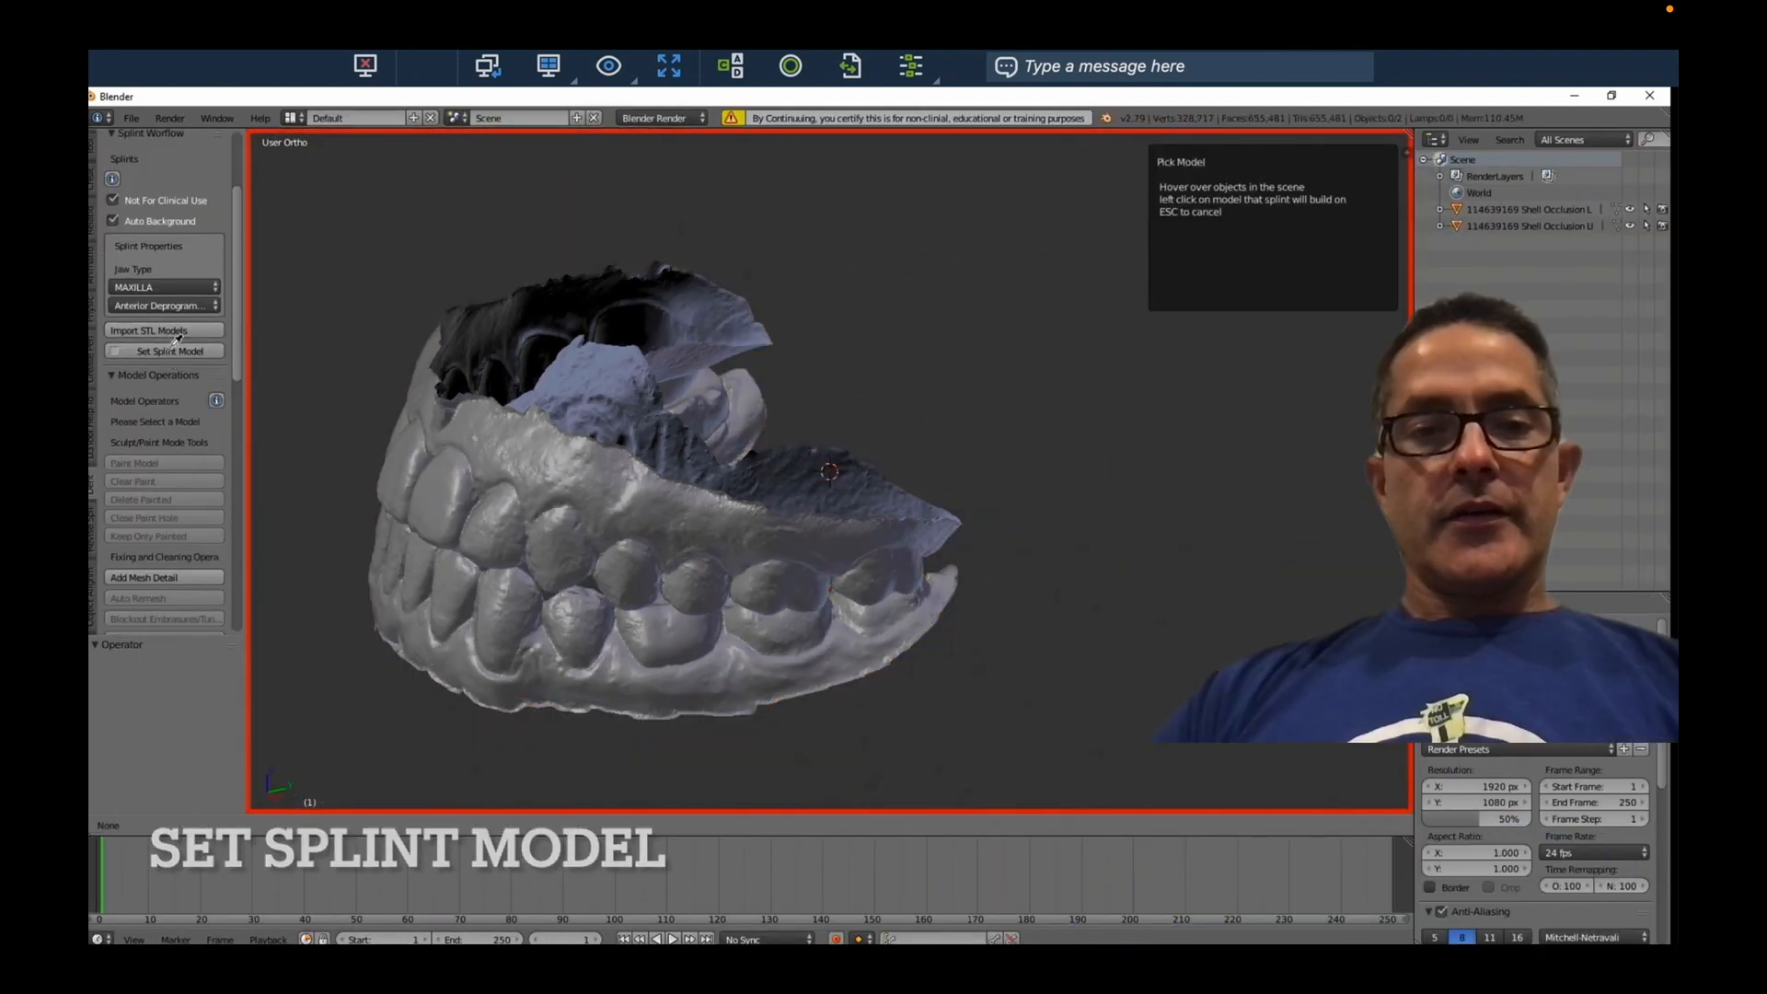
left_click(589, 432)
left_click(170, 503)
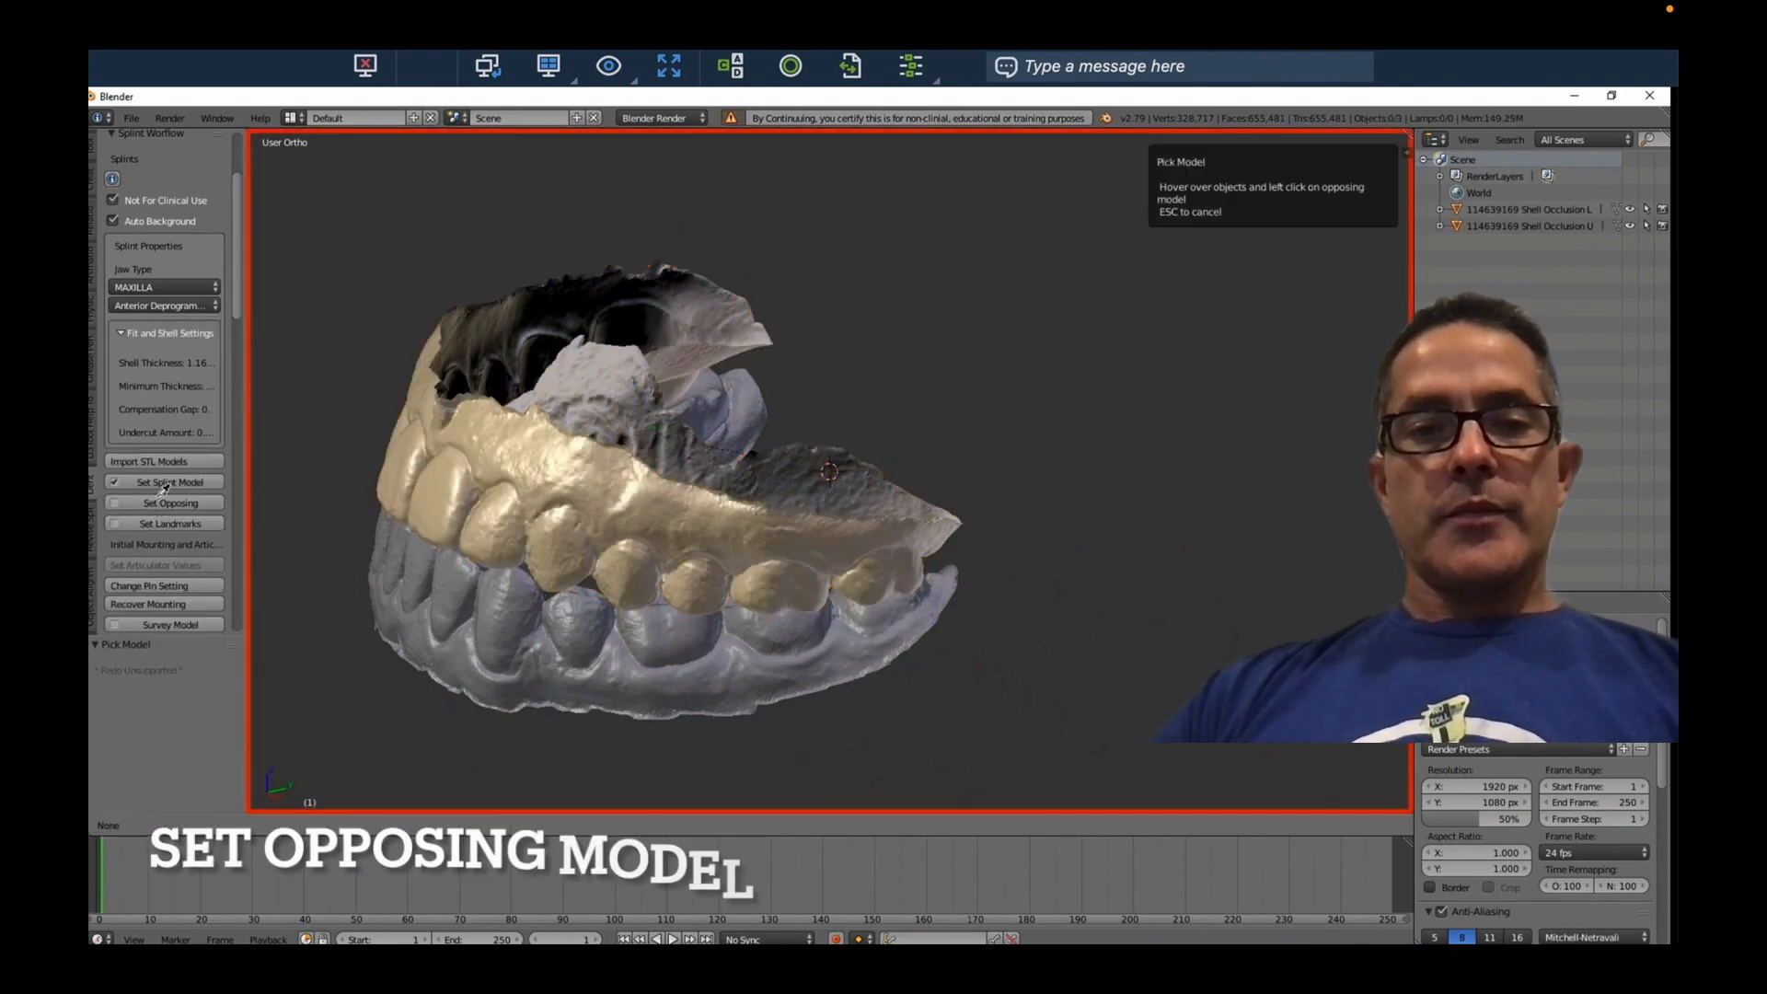
left_click(497, 603)
Mark the molar, incisal edge and midline landmarks on the upper arch and finish the landmark setup
left_click(679, 436)
left_click(880, 322)
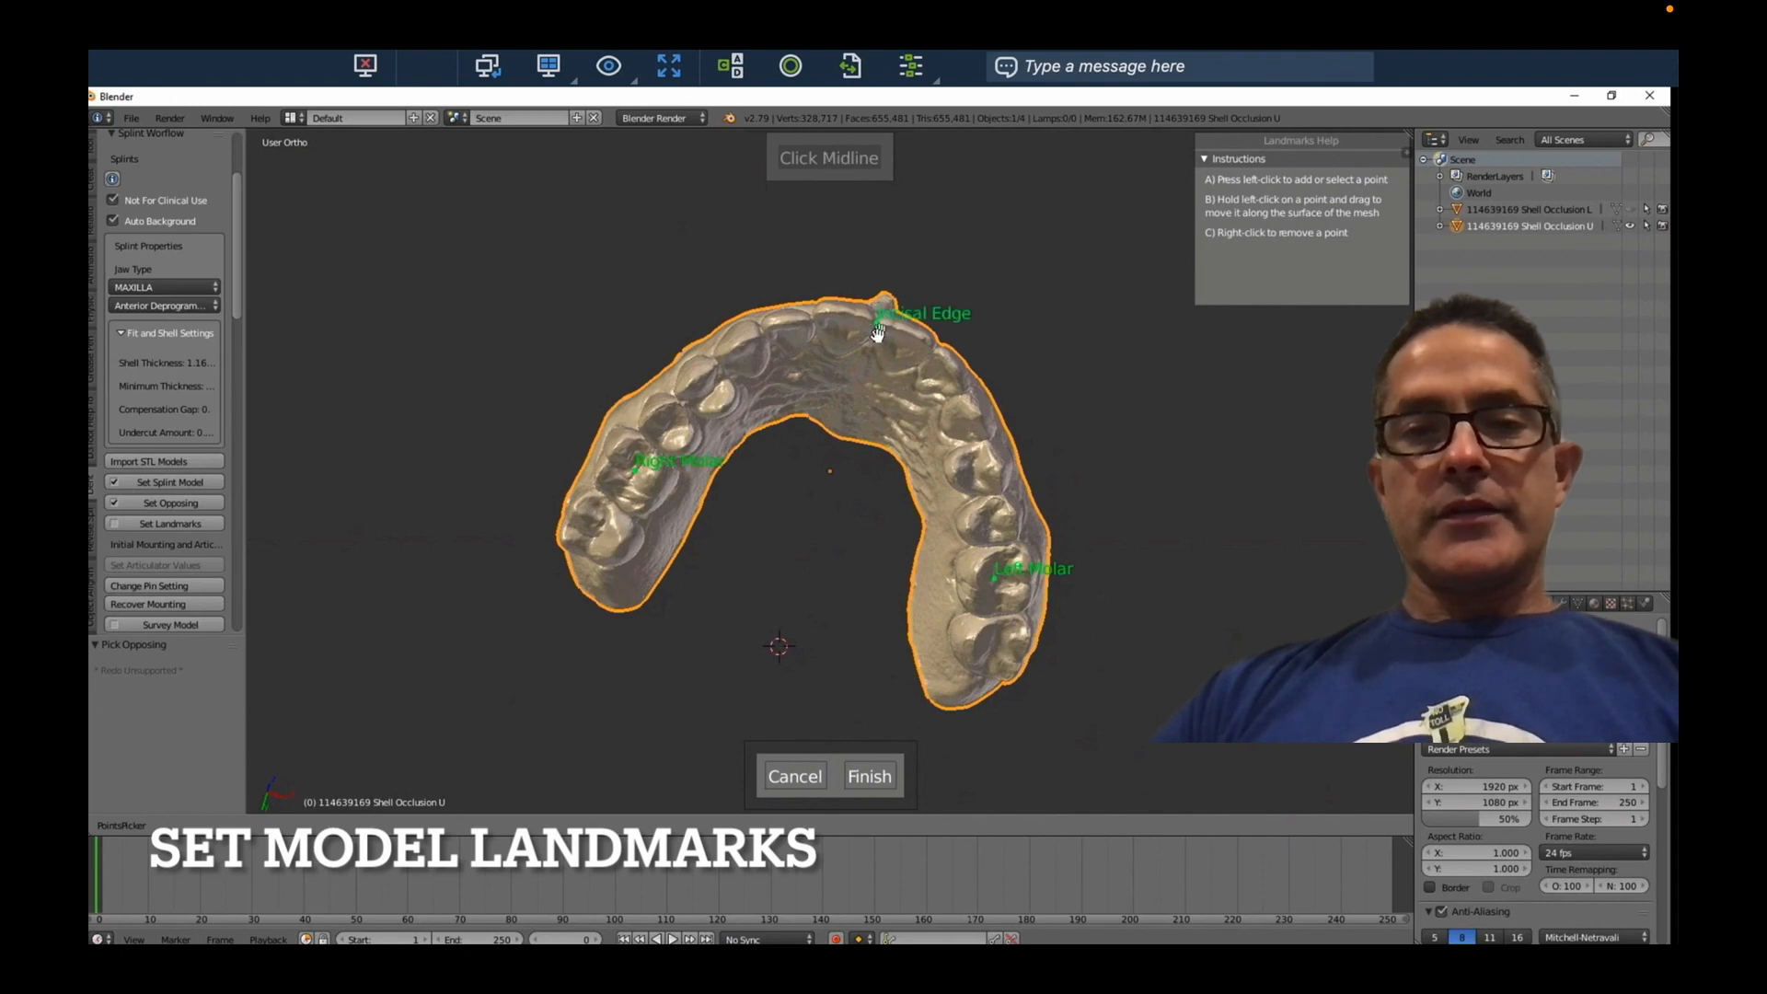
left_click(871, 345)
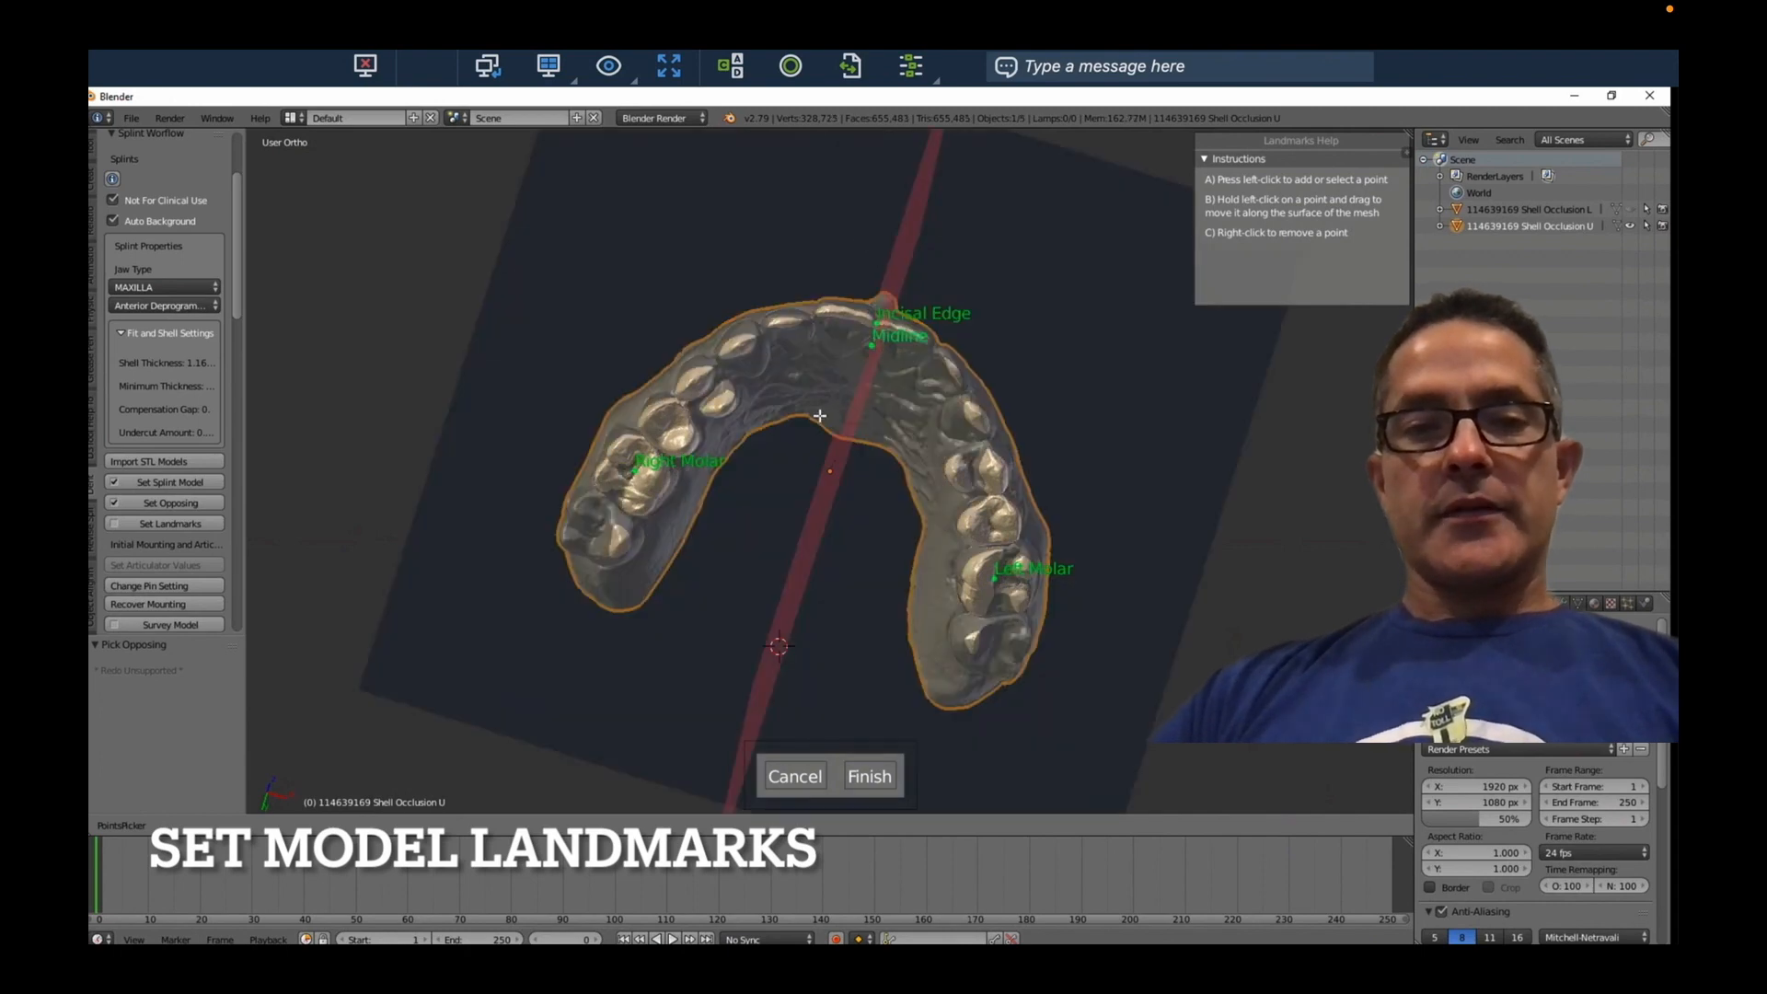
left_click(876, 778)
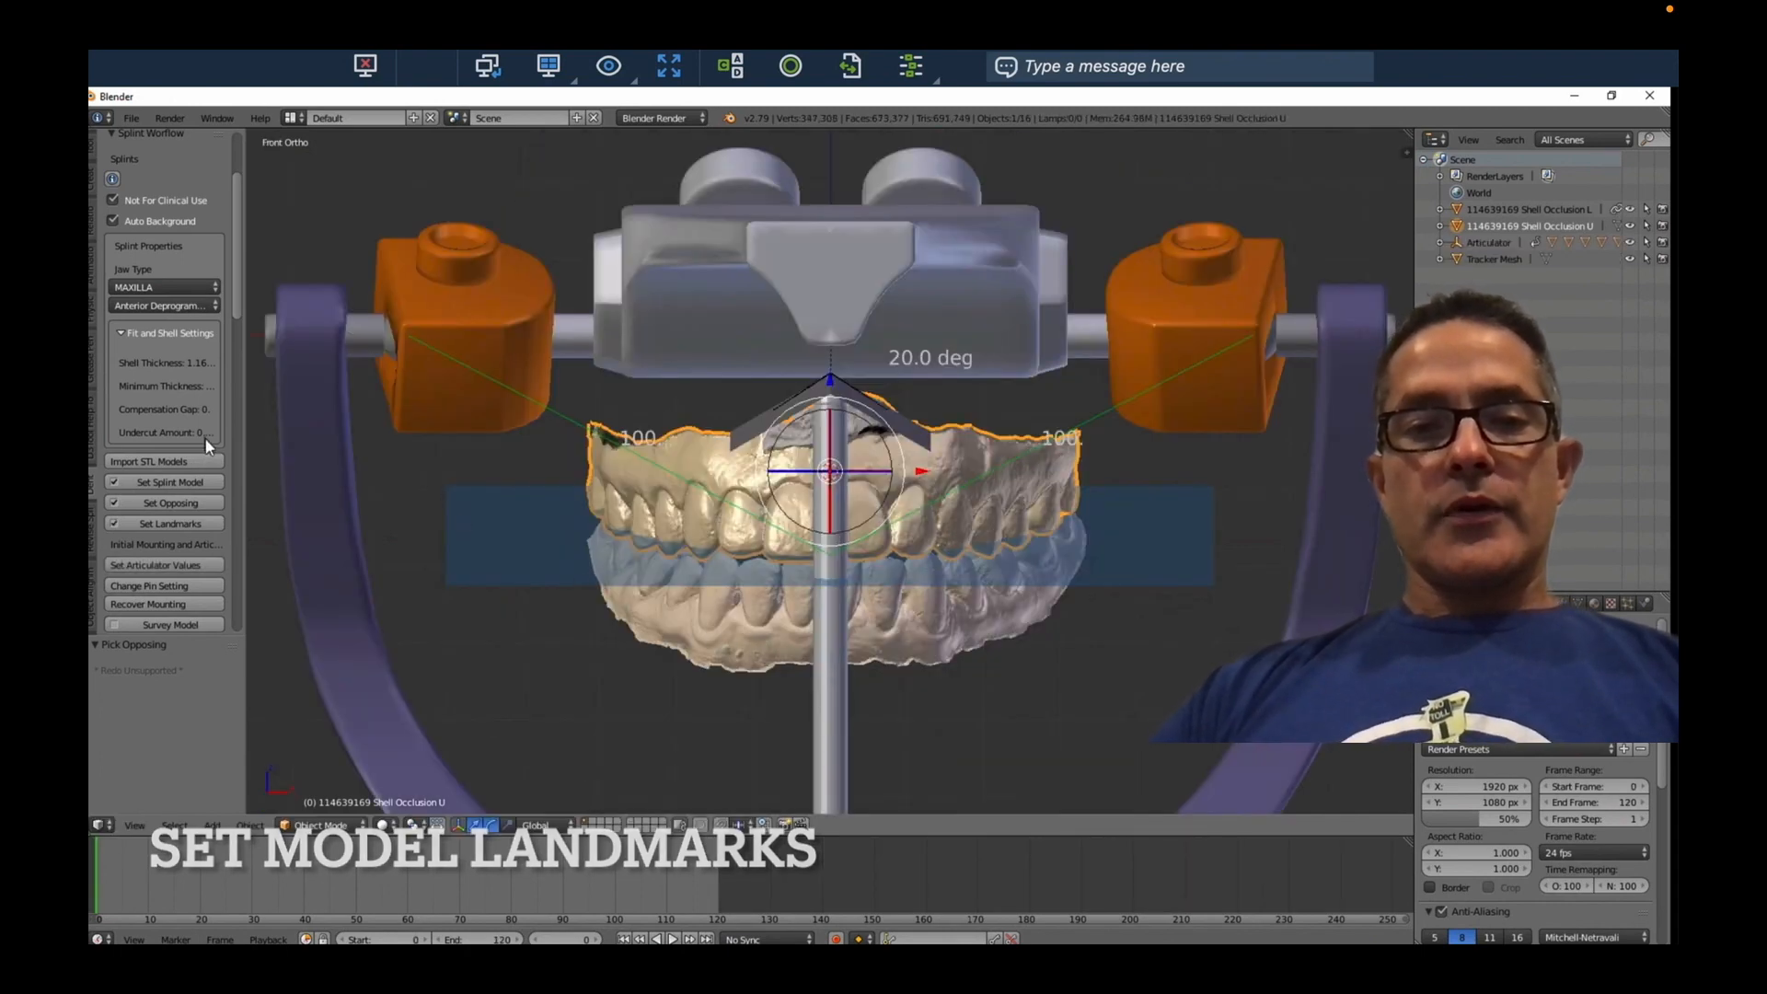
Open the articulator with a pin setting of 6.00 and inspect the separation between the arches
middle_click_drag(813, 624, 962, 651)
left_click(186, 586)
left_click(289, 601)
left_click(312, 624)
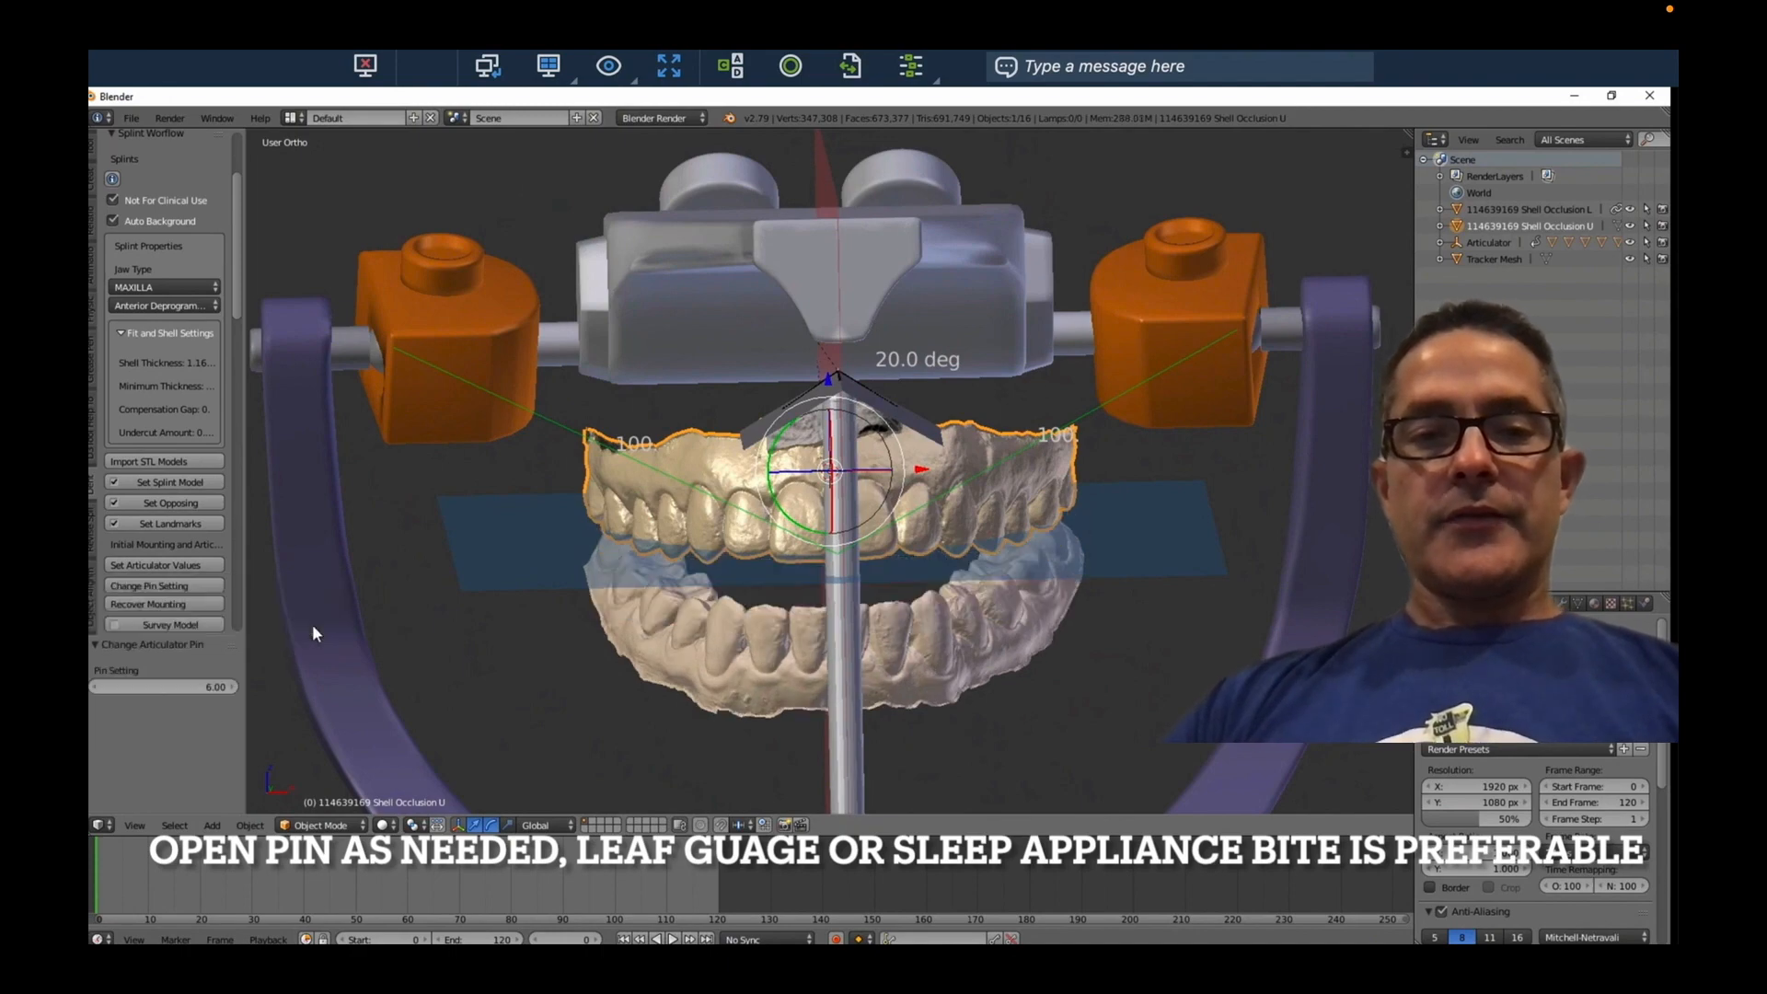
middle_click_drag(471, 577, 665, 588)
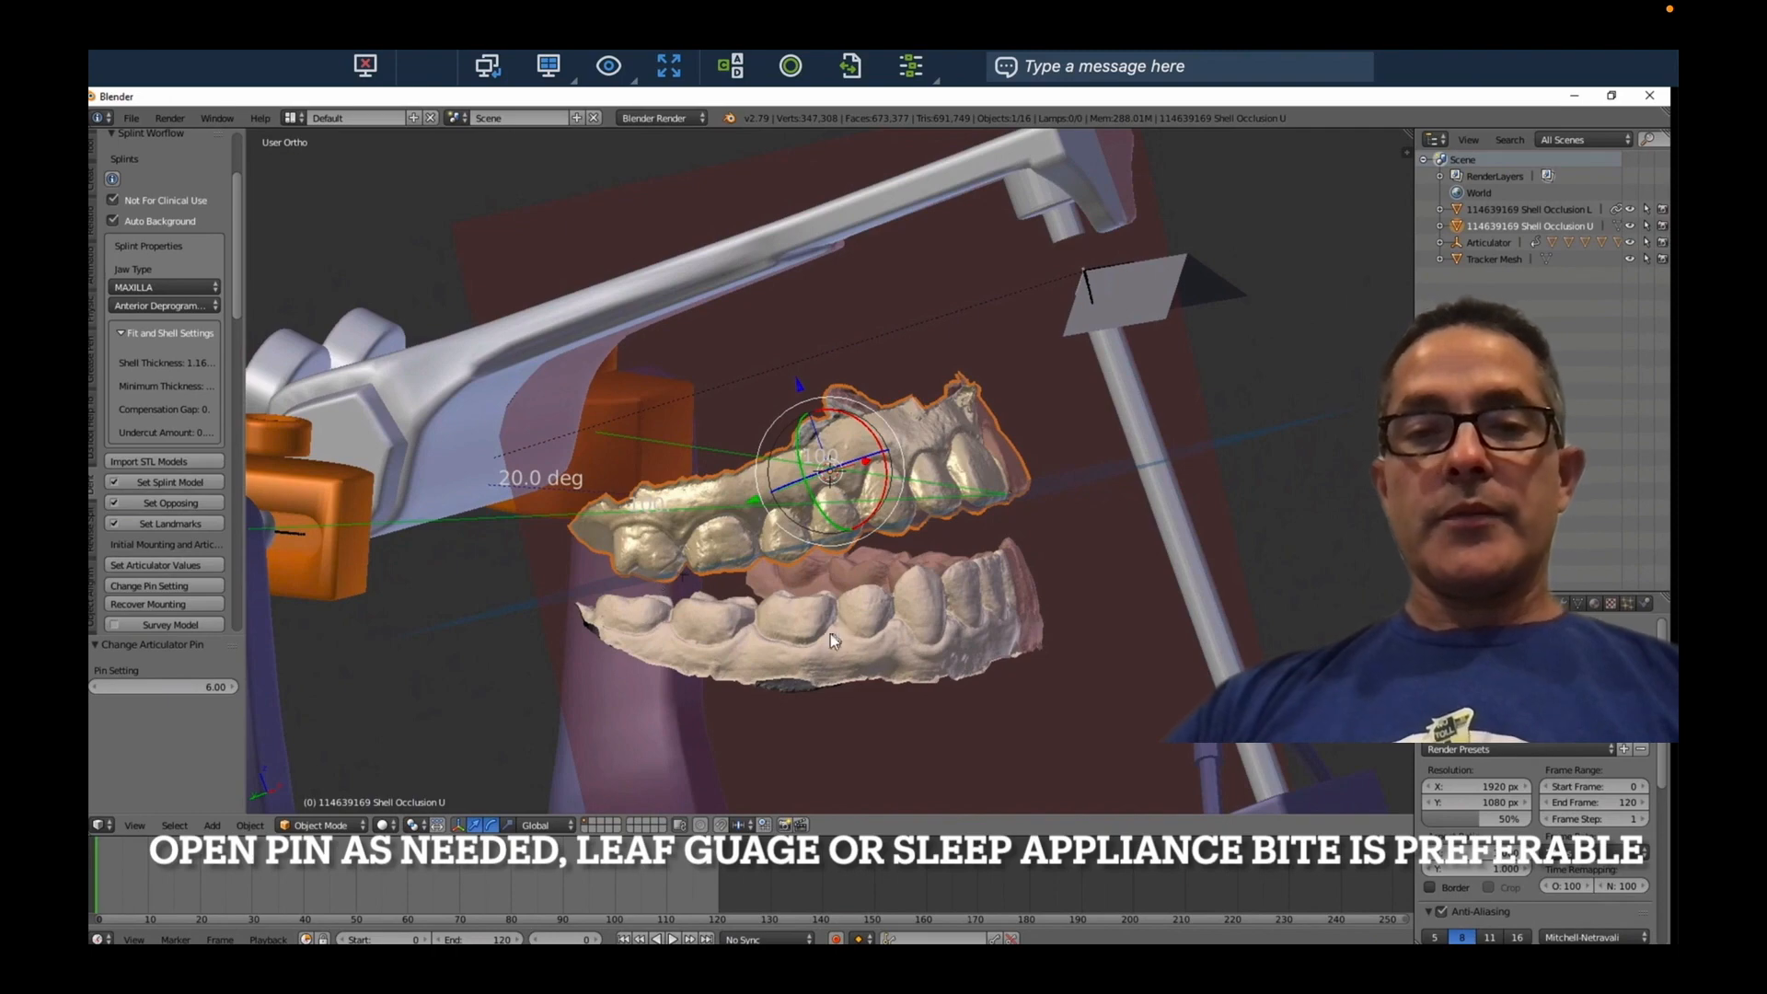
middle_click_drag(830, 633, 1042, 592)
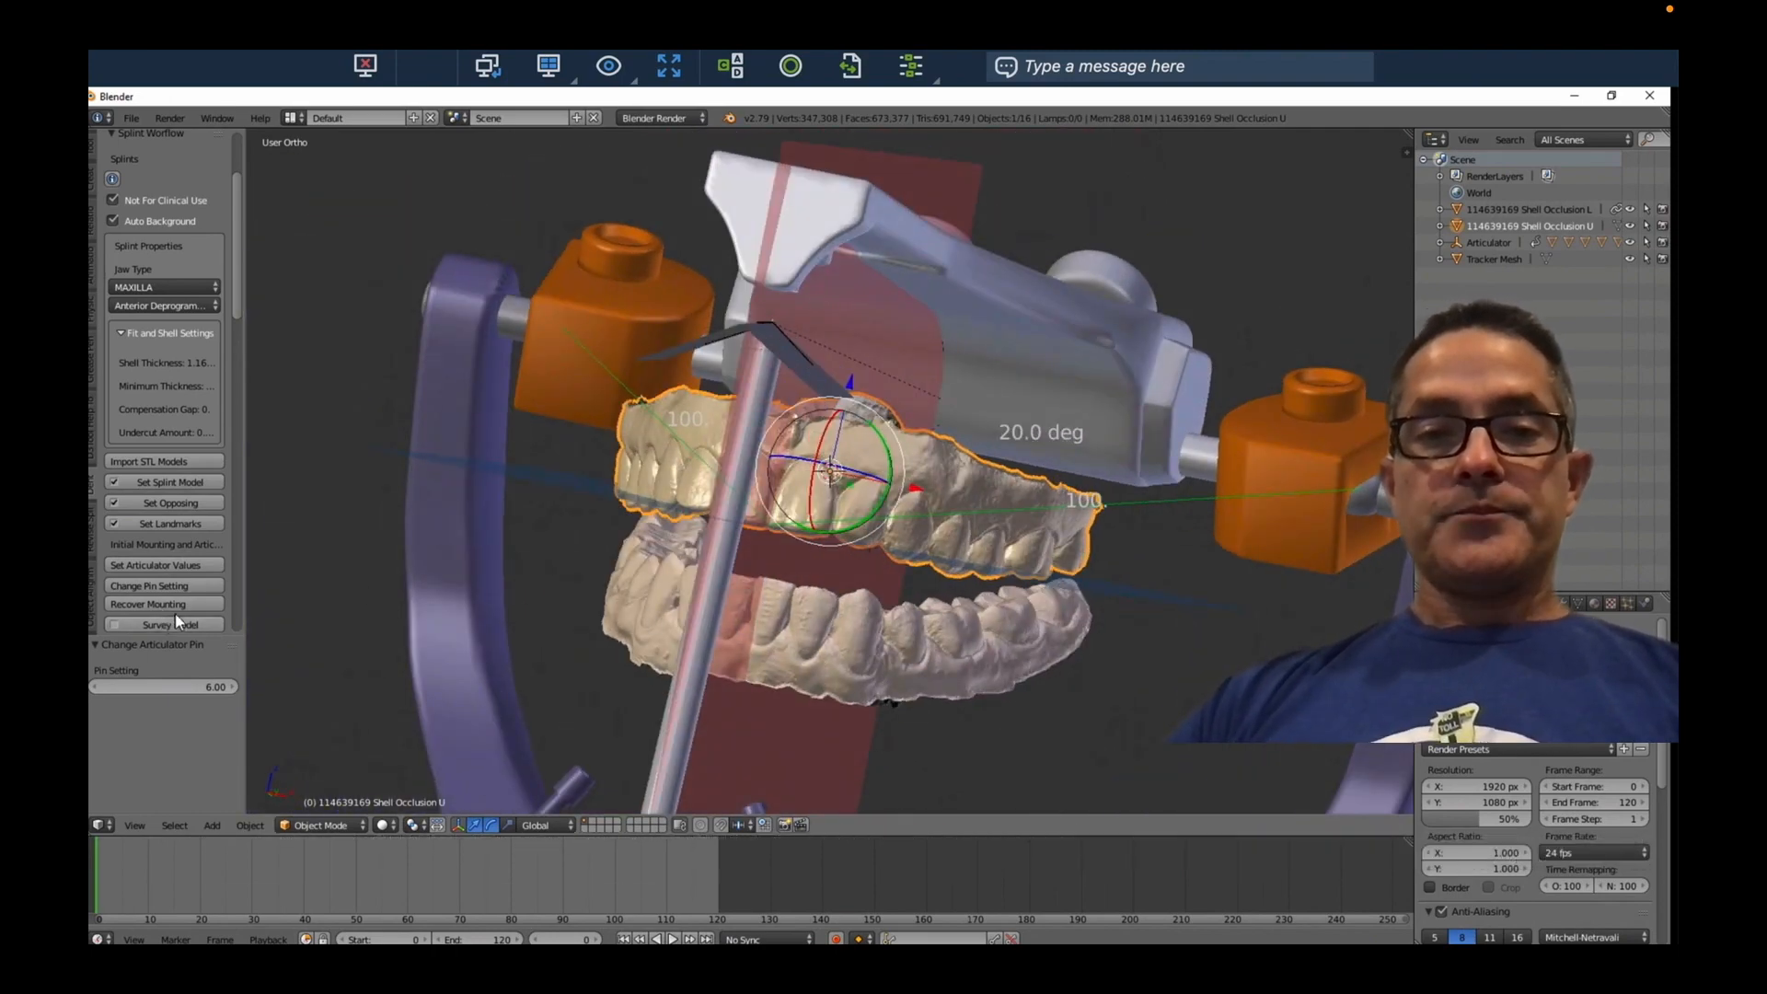
Survey the upper model, capturing the occlusal view as the path of insertion and committing it
left_click(197, 622)
mouse_move(818, 370)
middle_mouse_down()
mouse_move(824, 396)
mouse_move(809, 368)
middle_mouse_up()
left_click(299, 184)
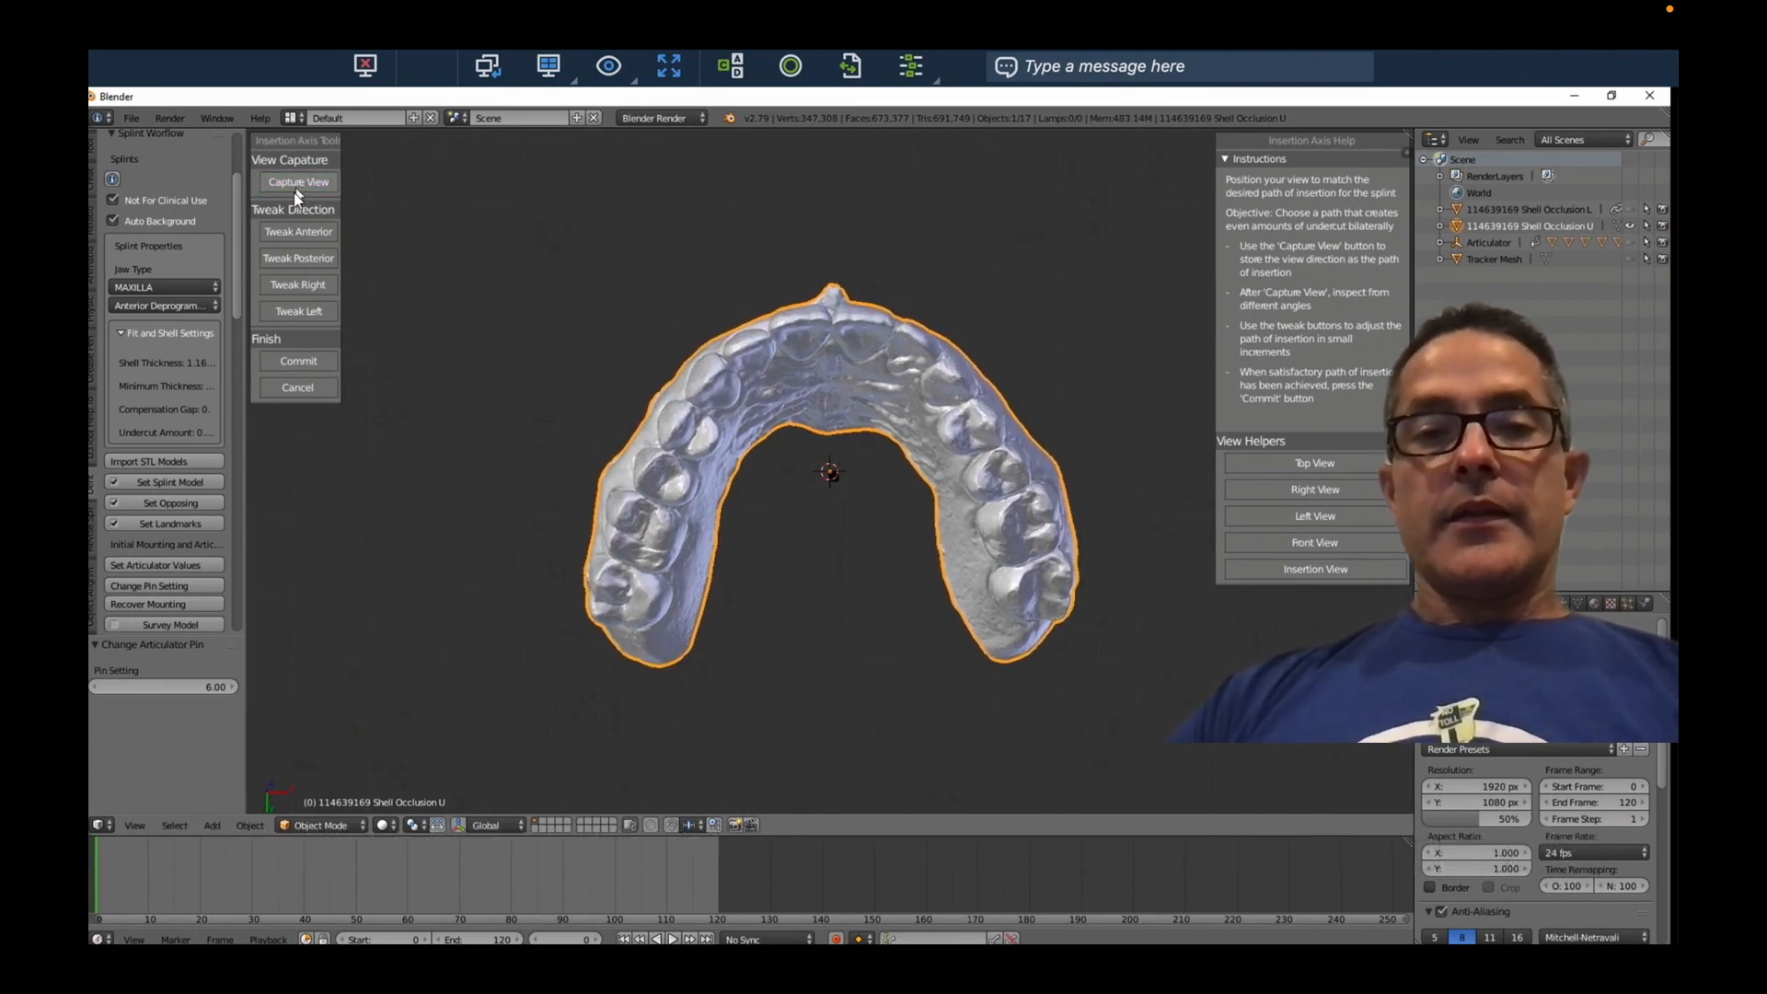
left_click(299, 361)
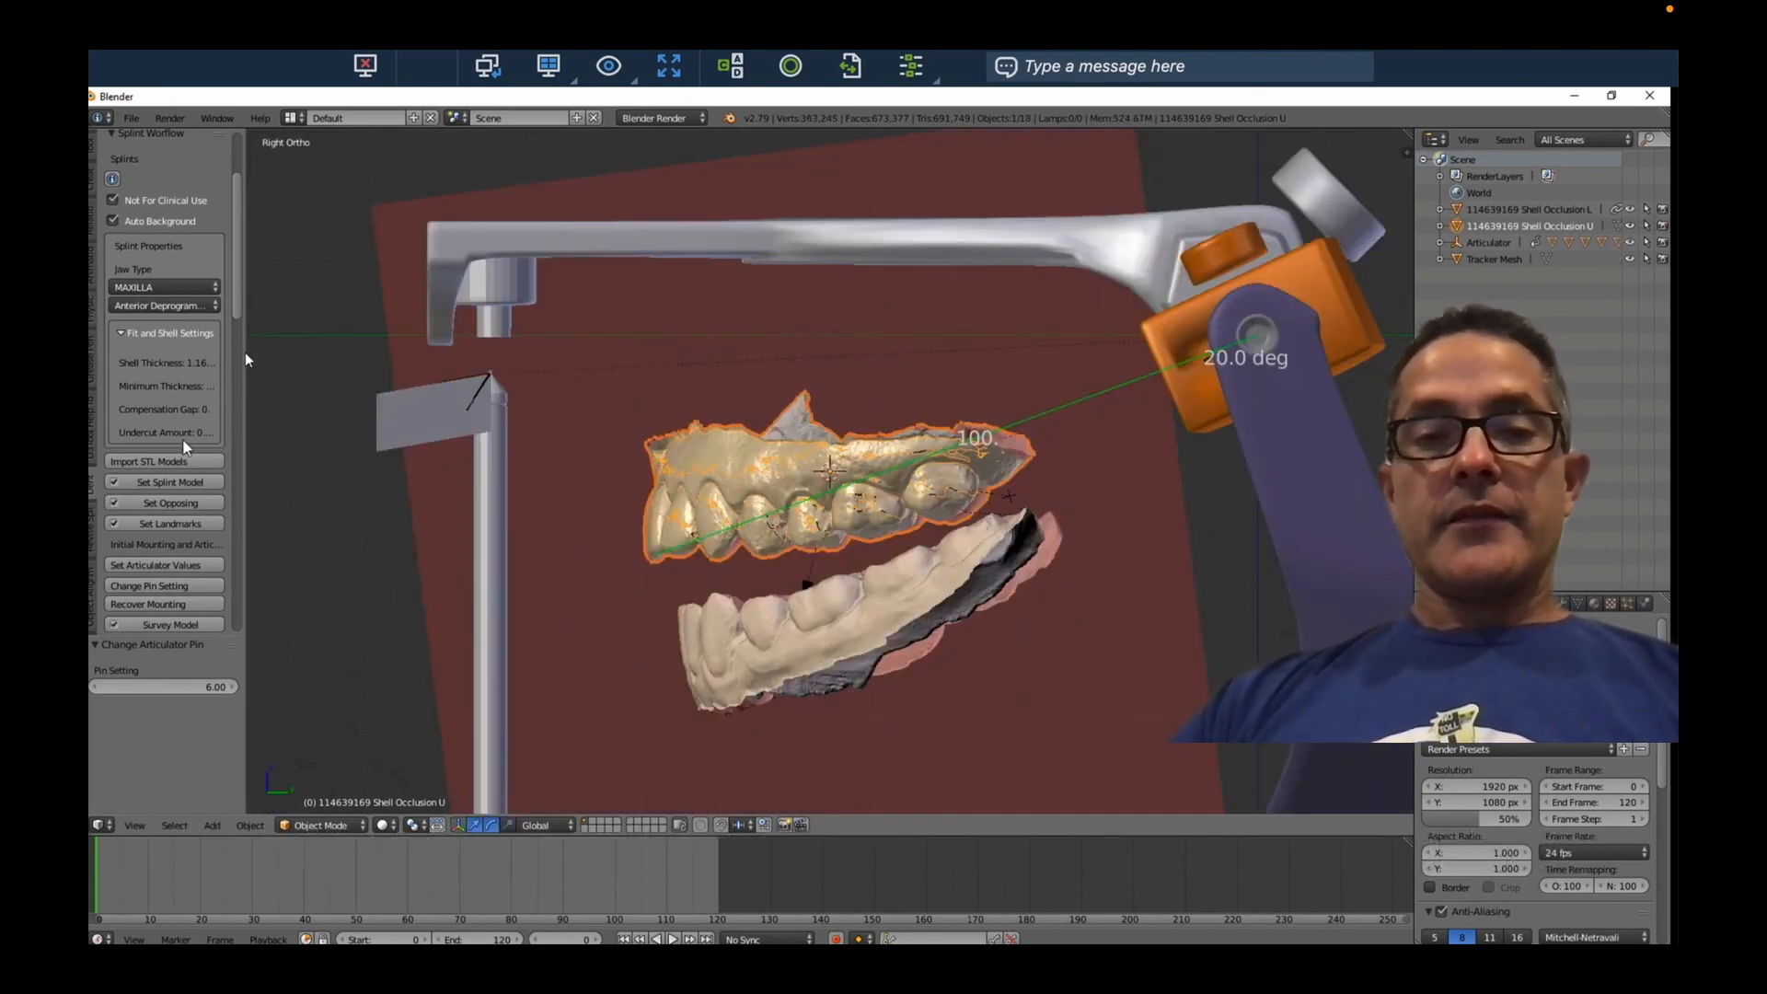
Save the project under the patient's last name in the NTI and Blender Files folder to continue the workflow
scroll(183, 589, "up", 5)
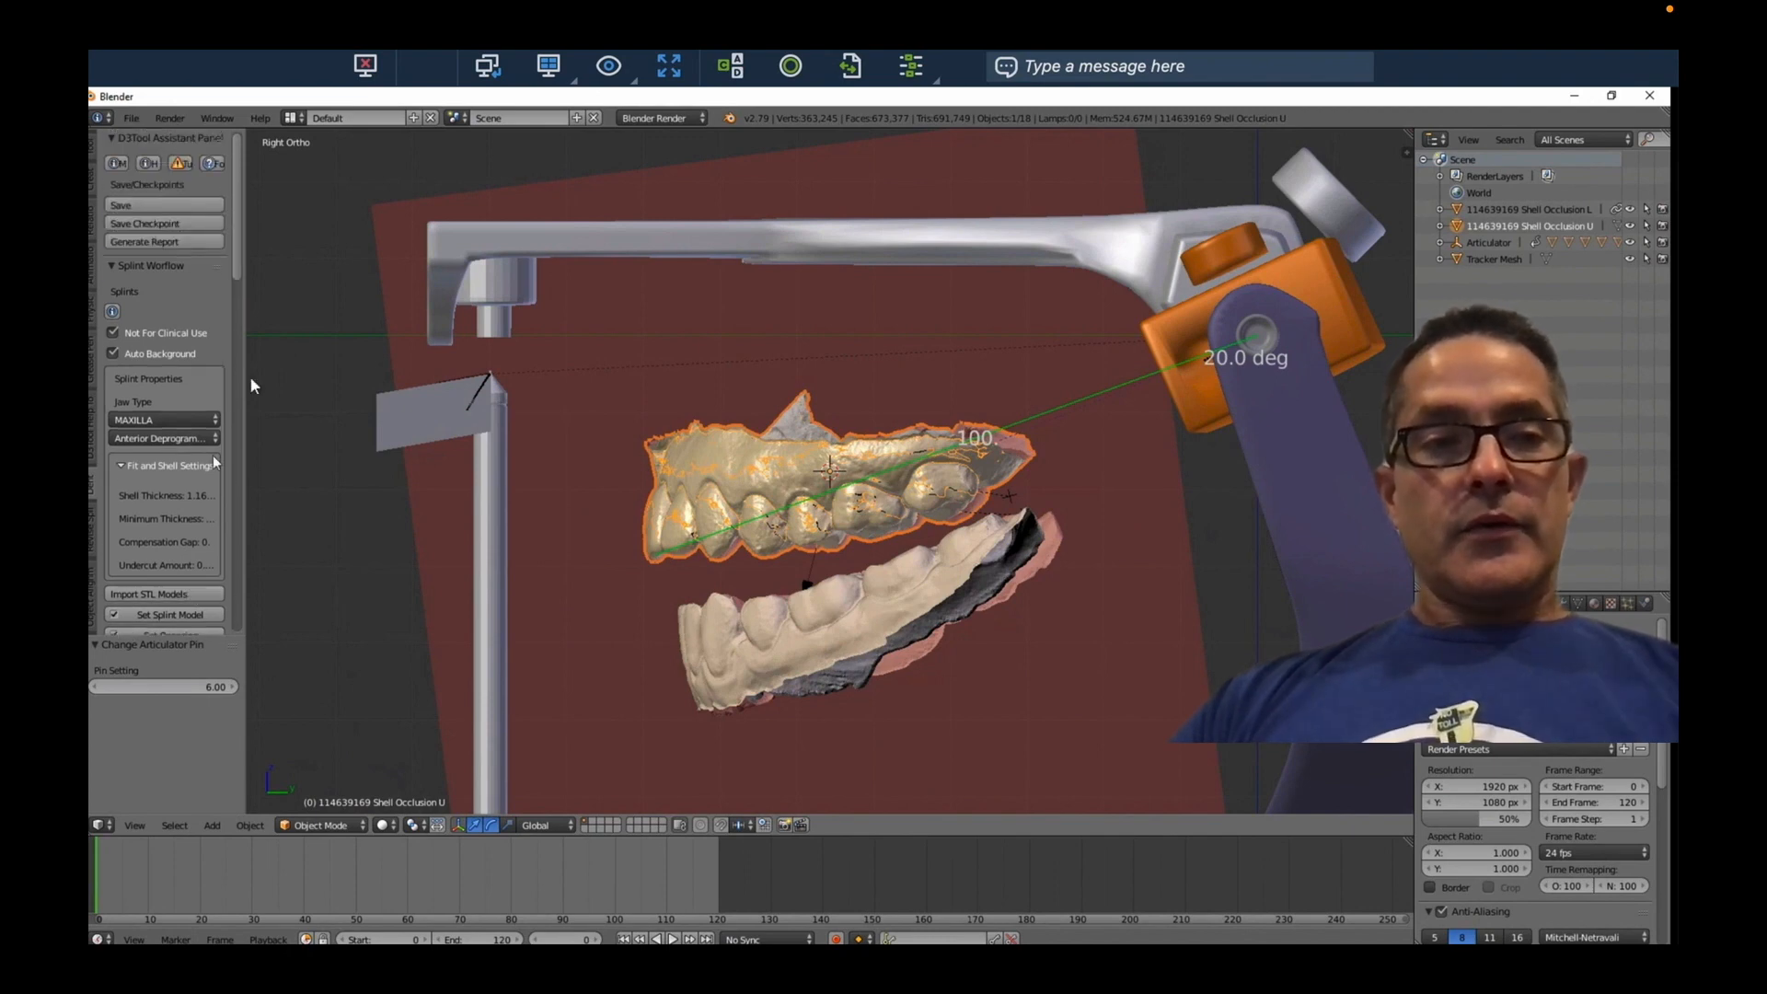
left_click_drag(235, 237, 232, 368)
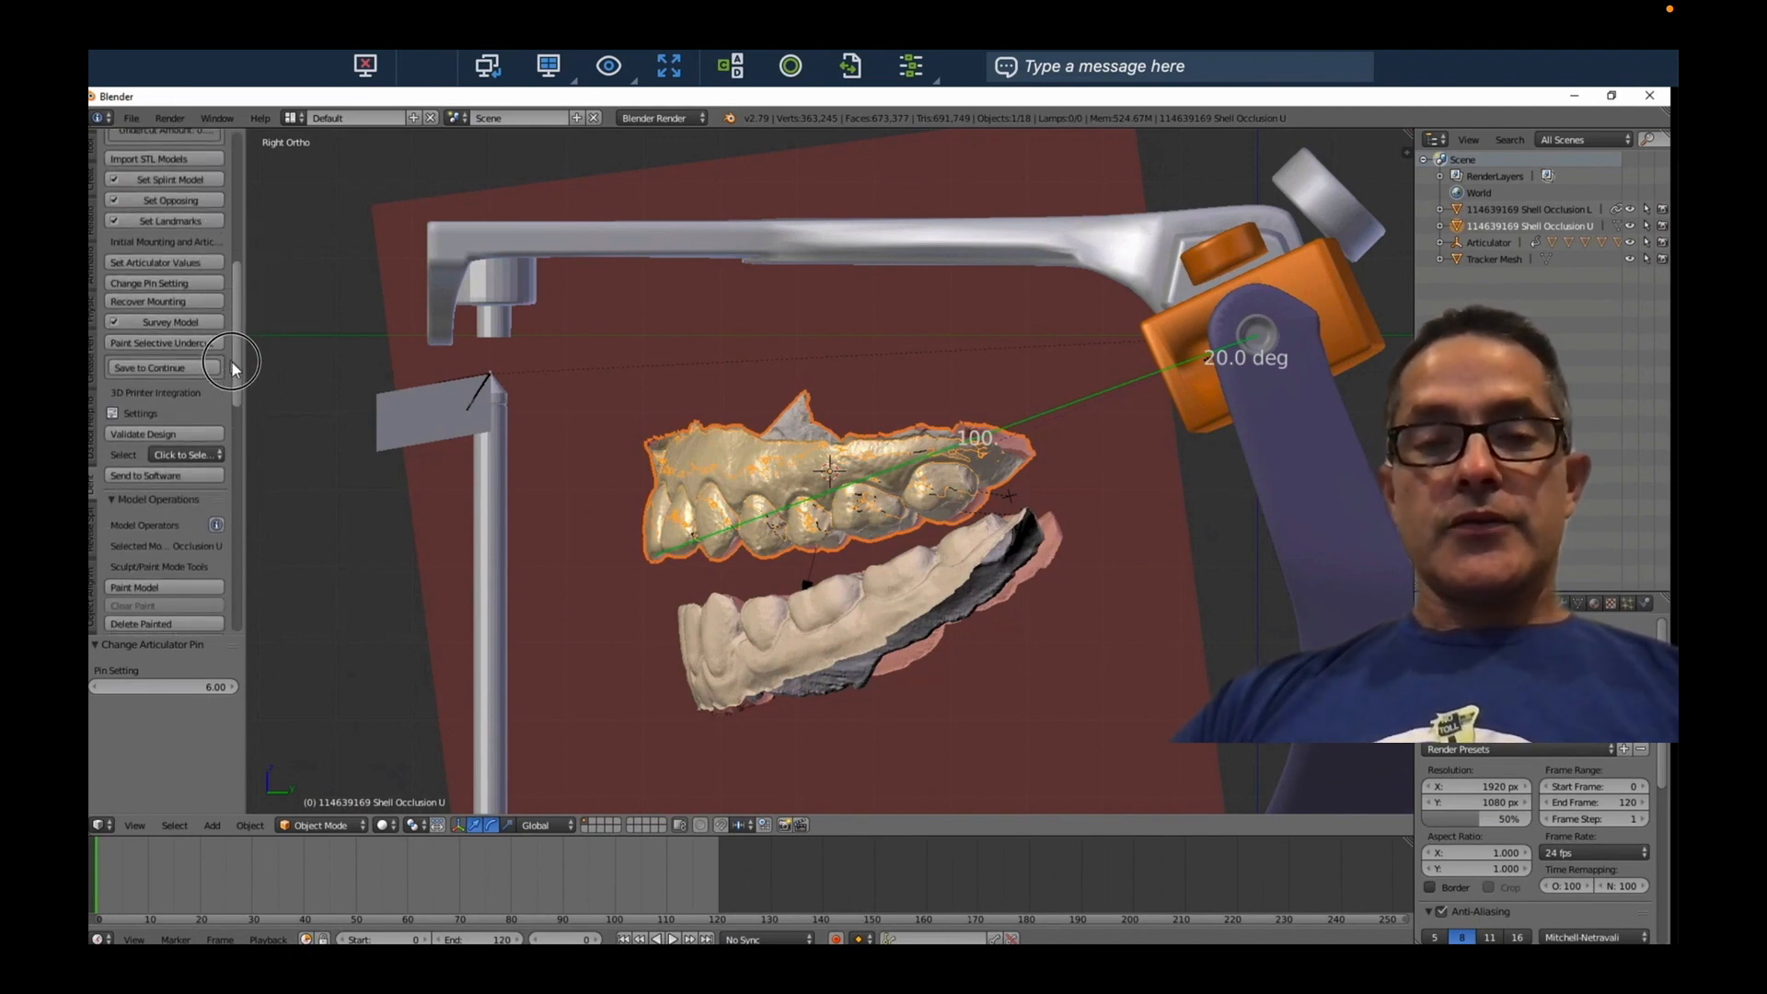
left_click(169, 368)
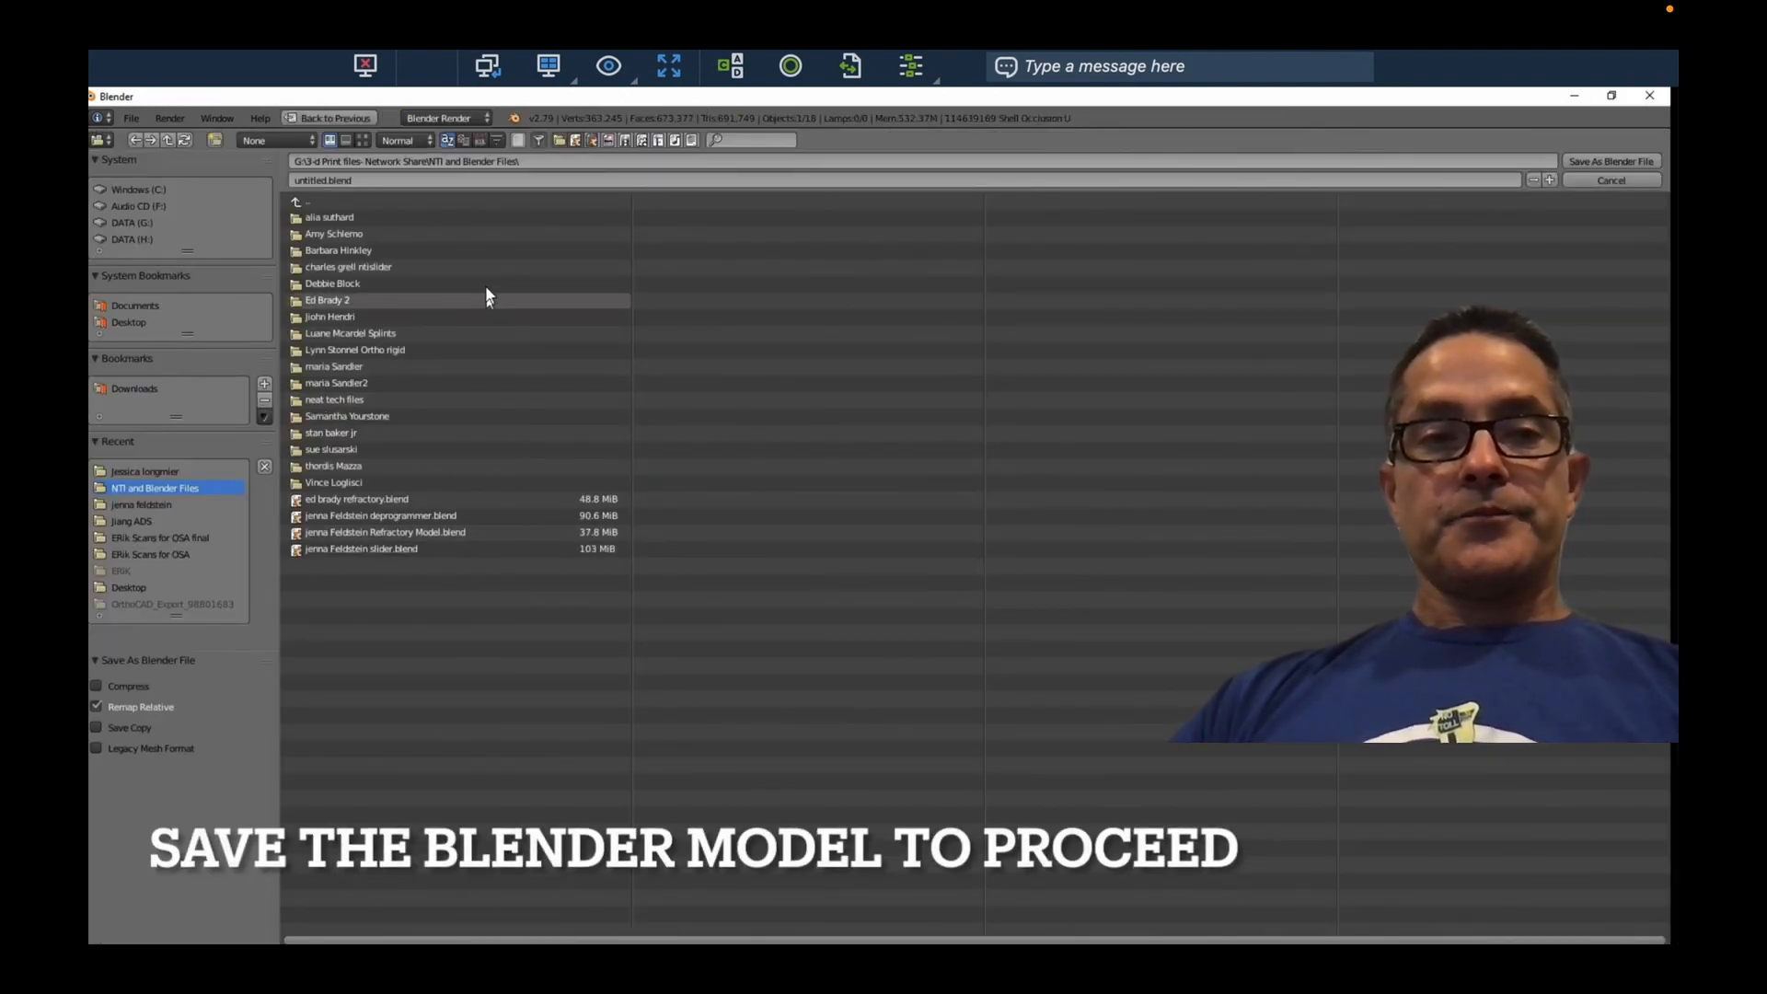
left_click(319, 178)
type("longmier")
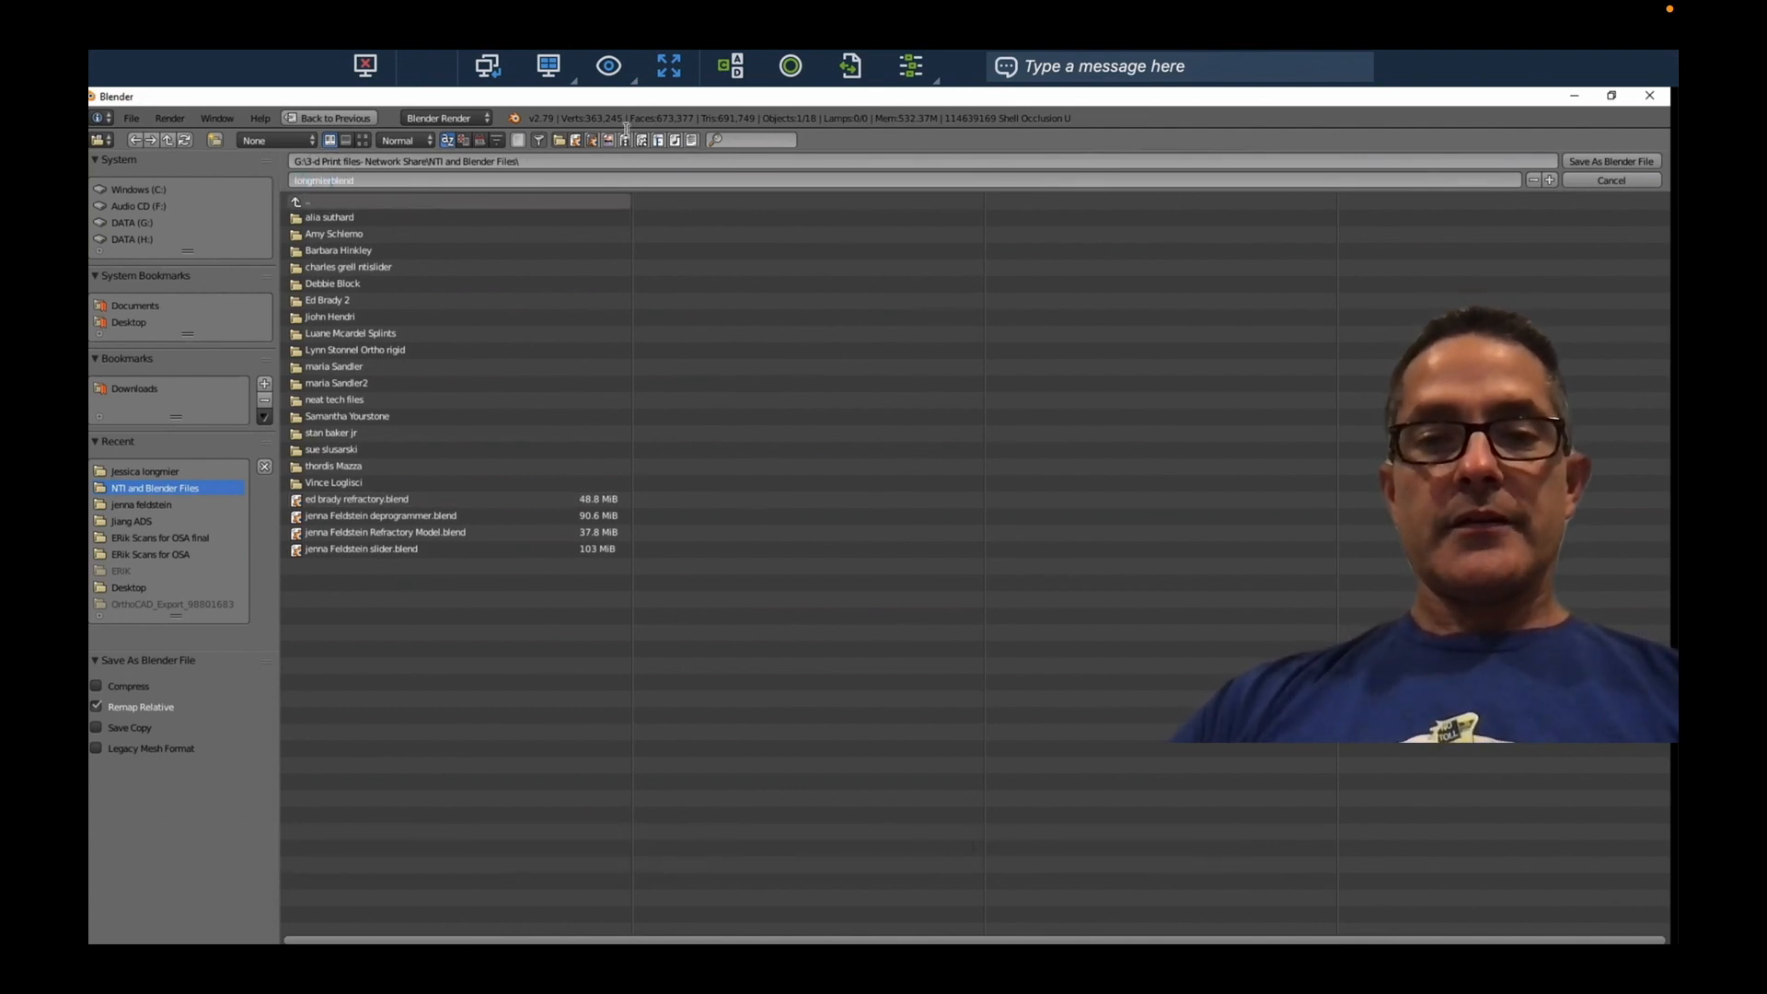
left_click(1601, 163)
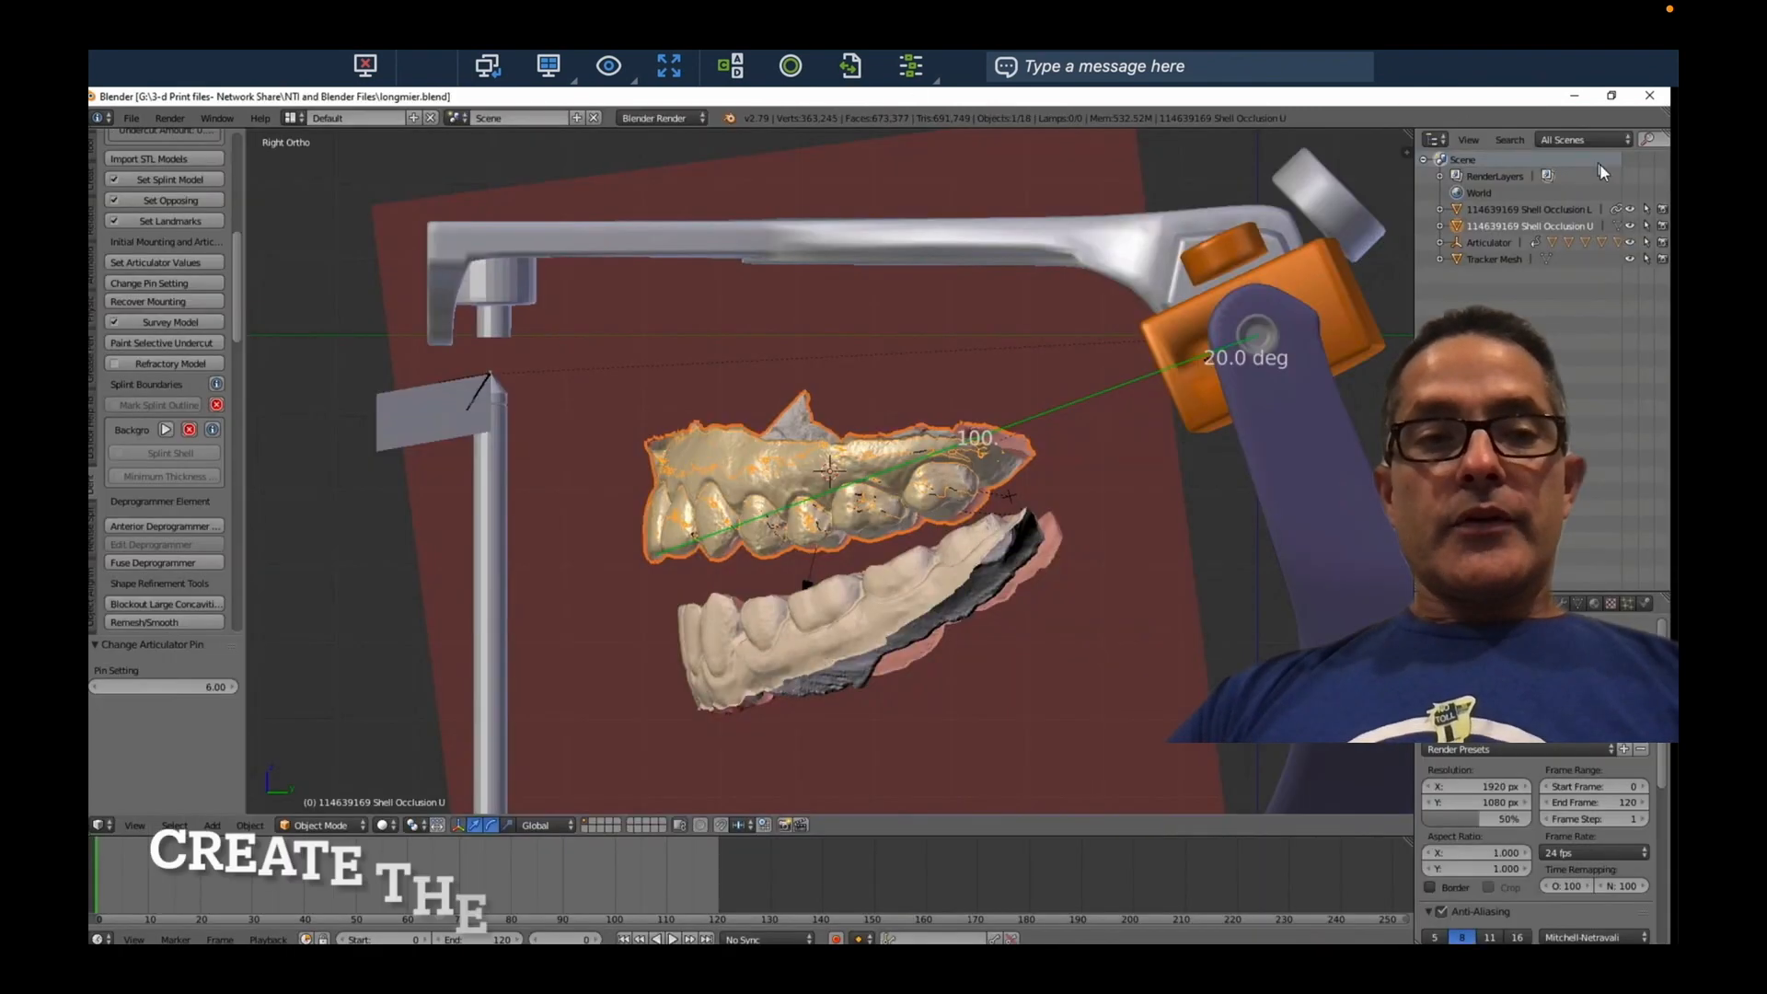
Create the refractory model and draw the splint perimeter along the facial side of the teeth from molar to molar
left_click(174, 364)
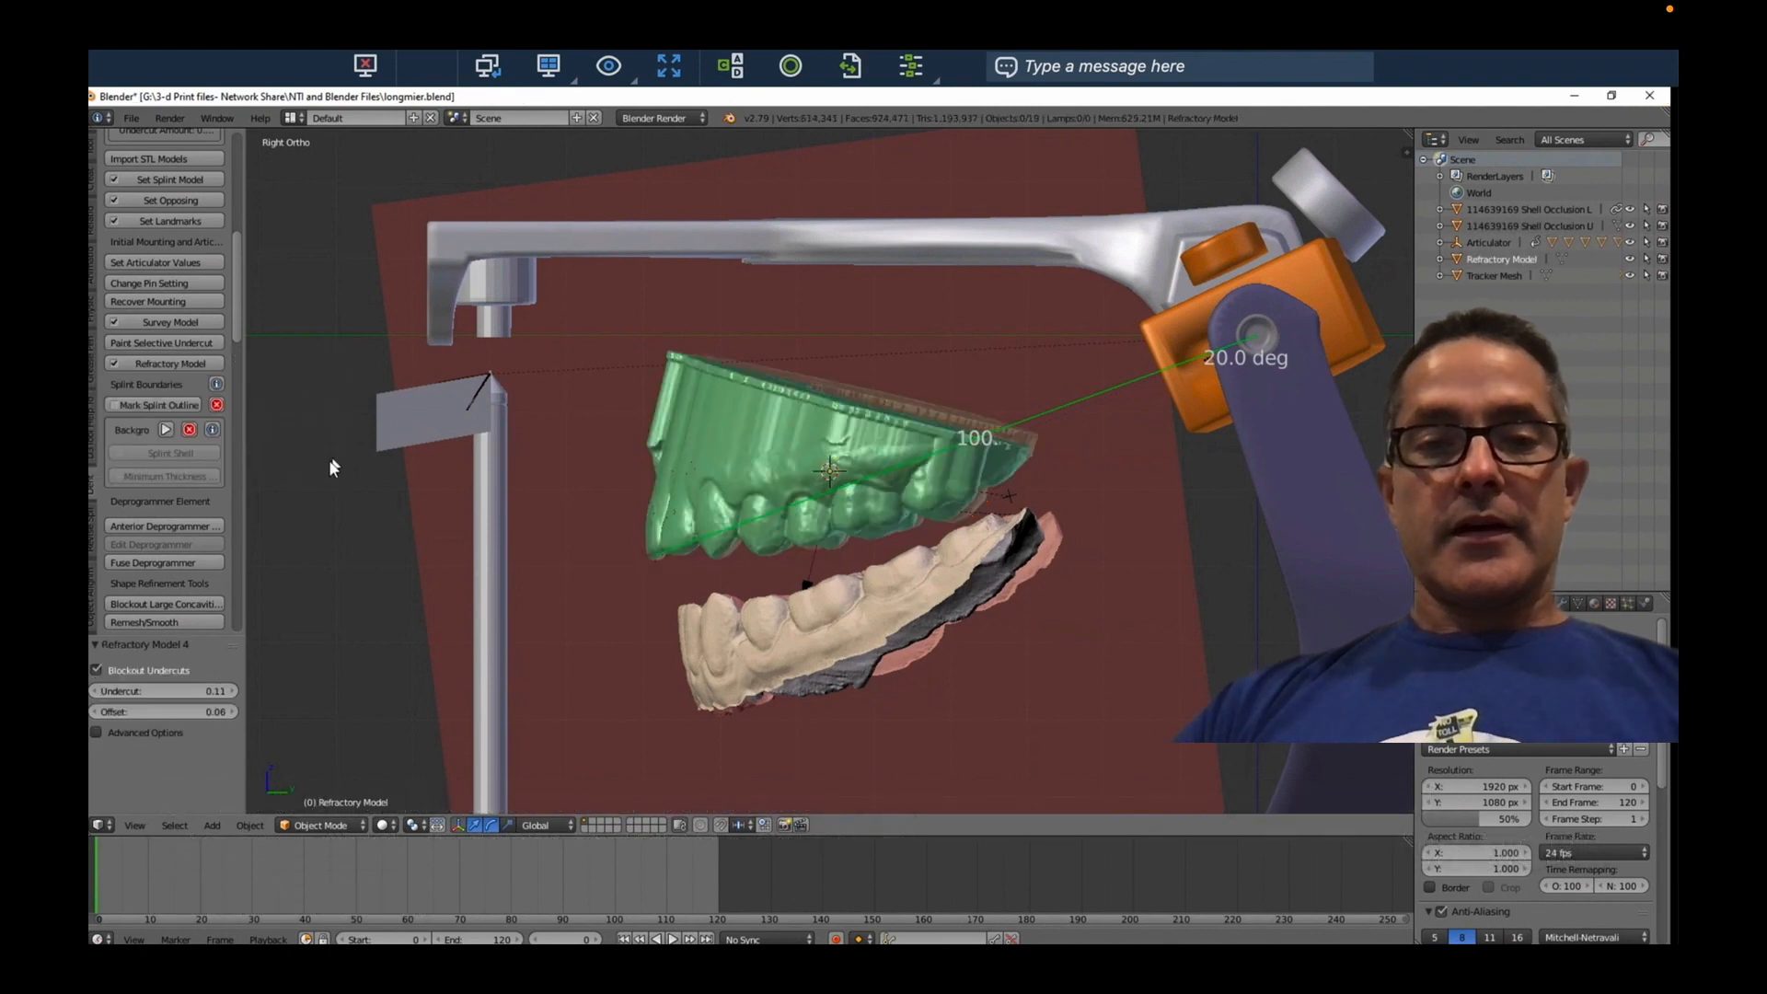
left_click(156, 405)
middle_click_drag(427, 506, 535, 508)
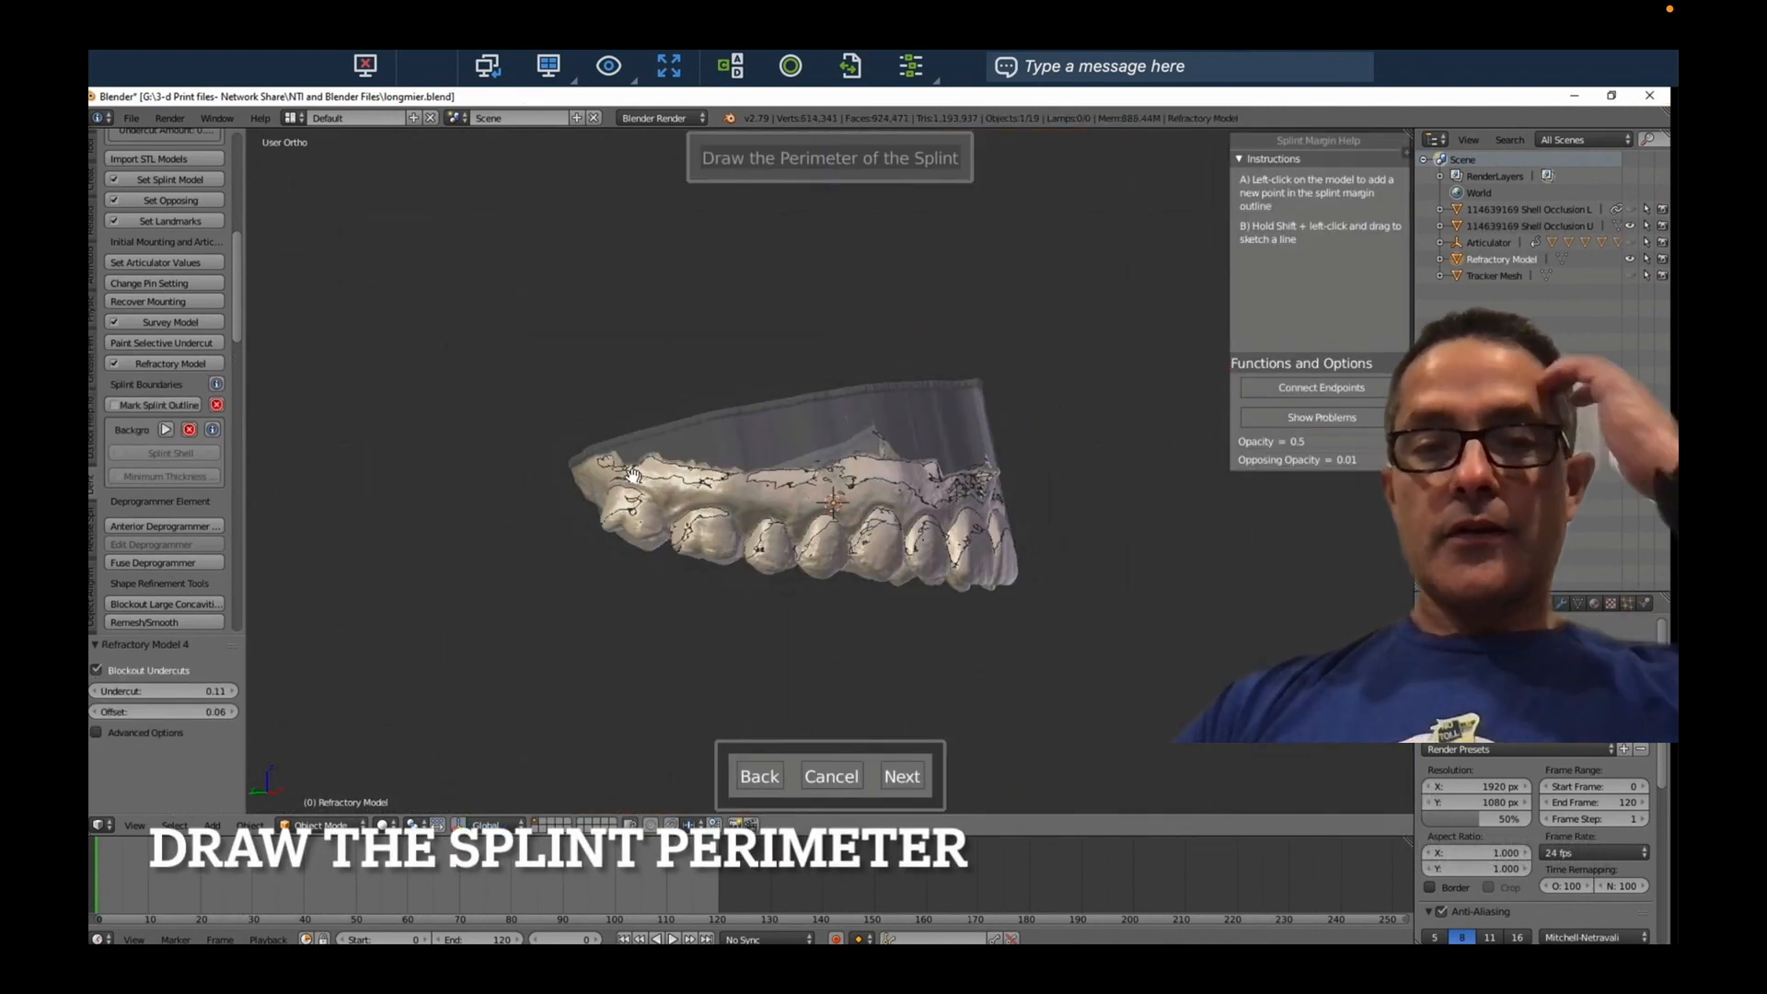
left_click(630, 492)
left_click(710, 510)
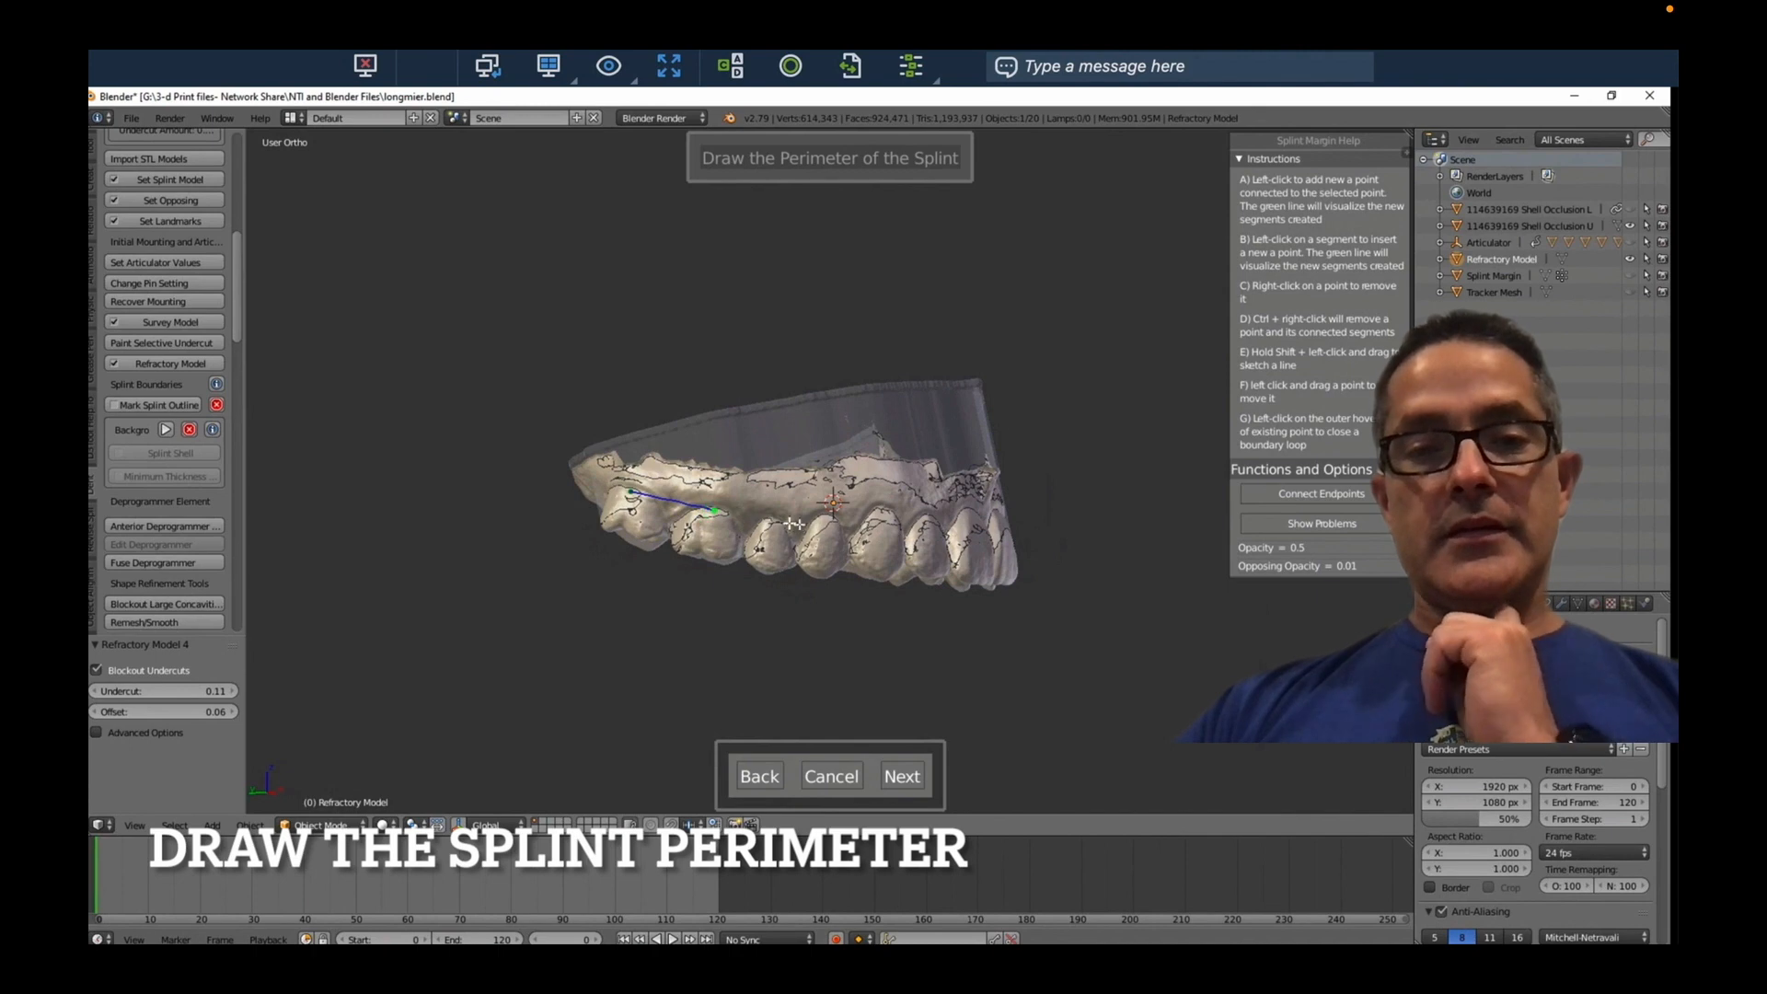
middle_click_drag(995, 526, 797, 514)
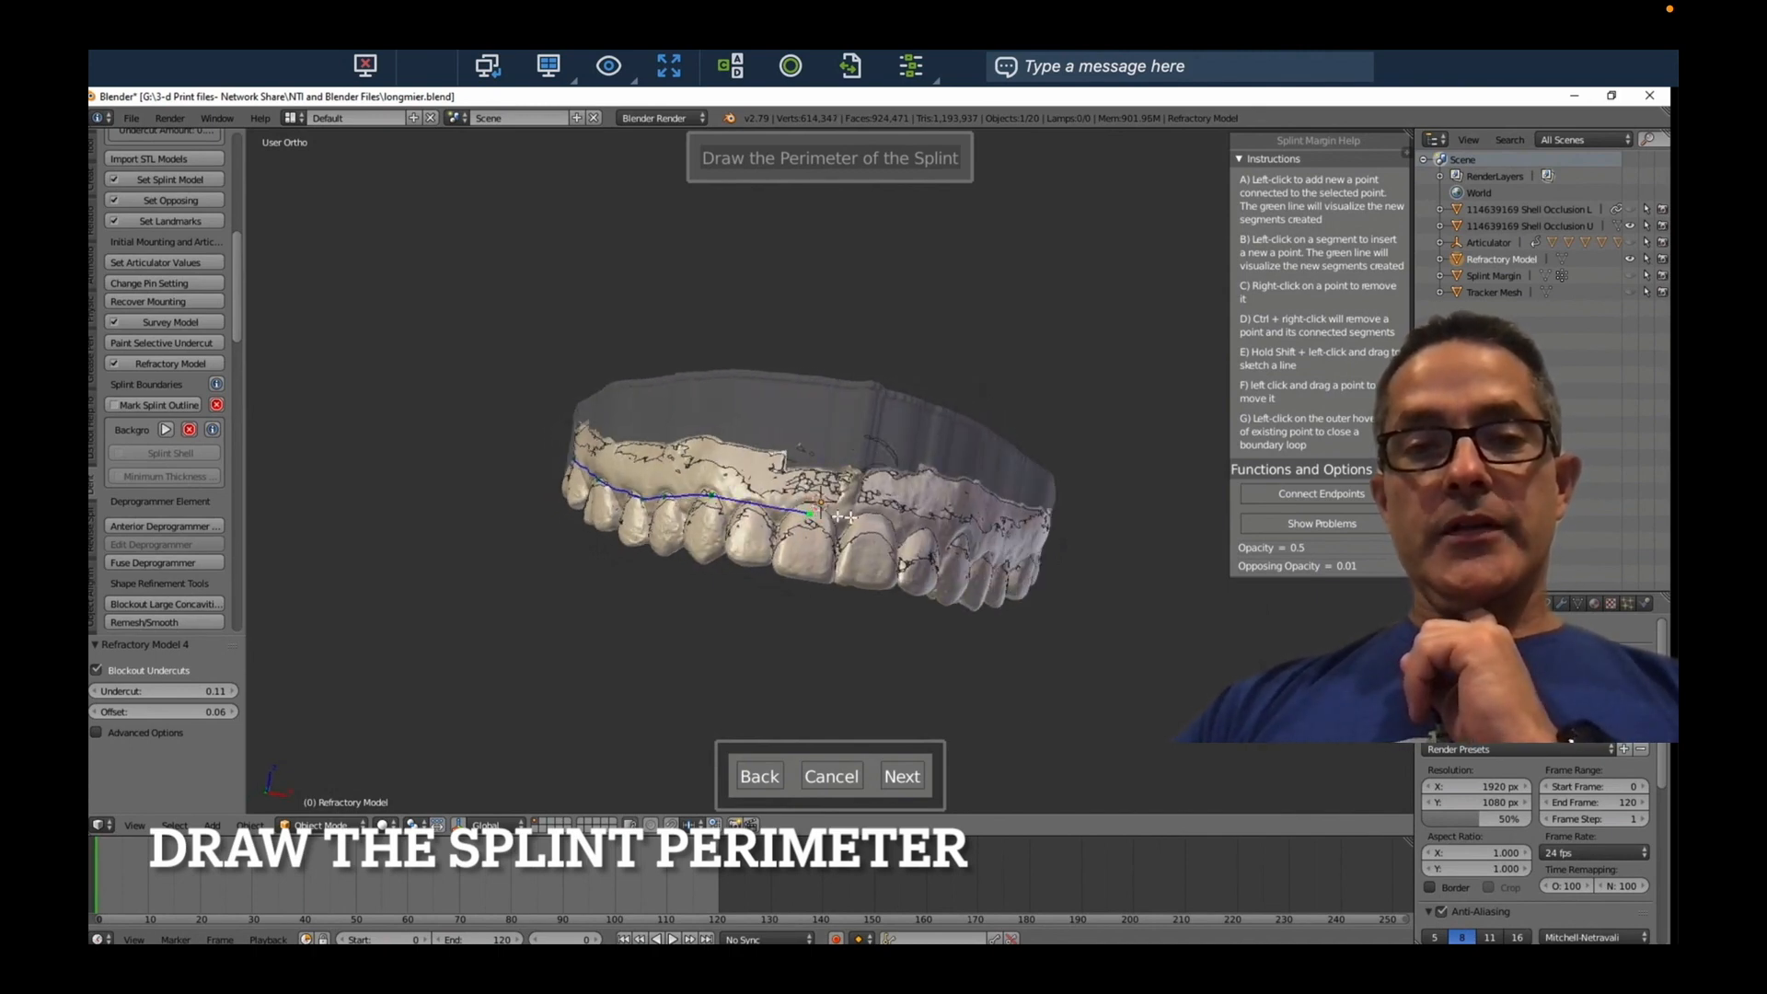
left_click(927, 535)
middle_click_drag(926, 536, 699, 469)
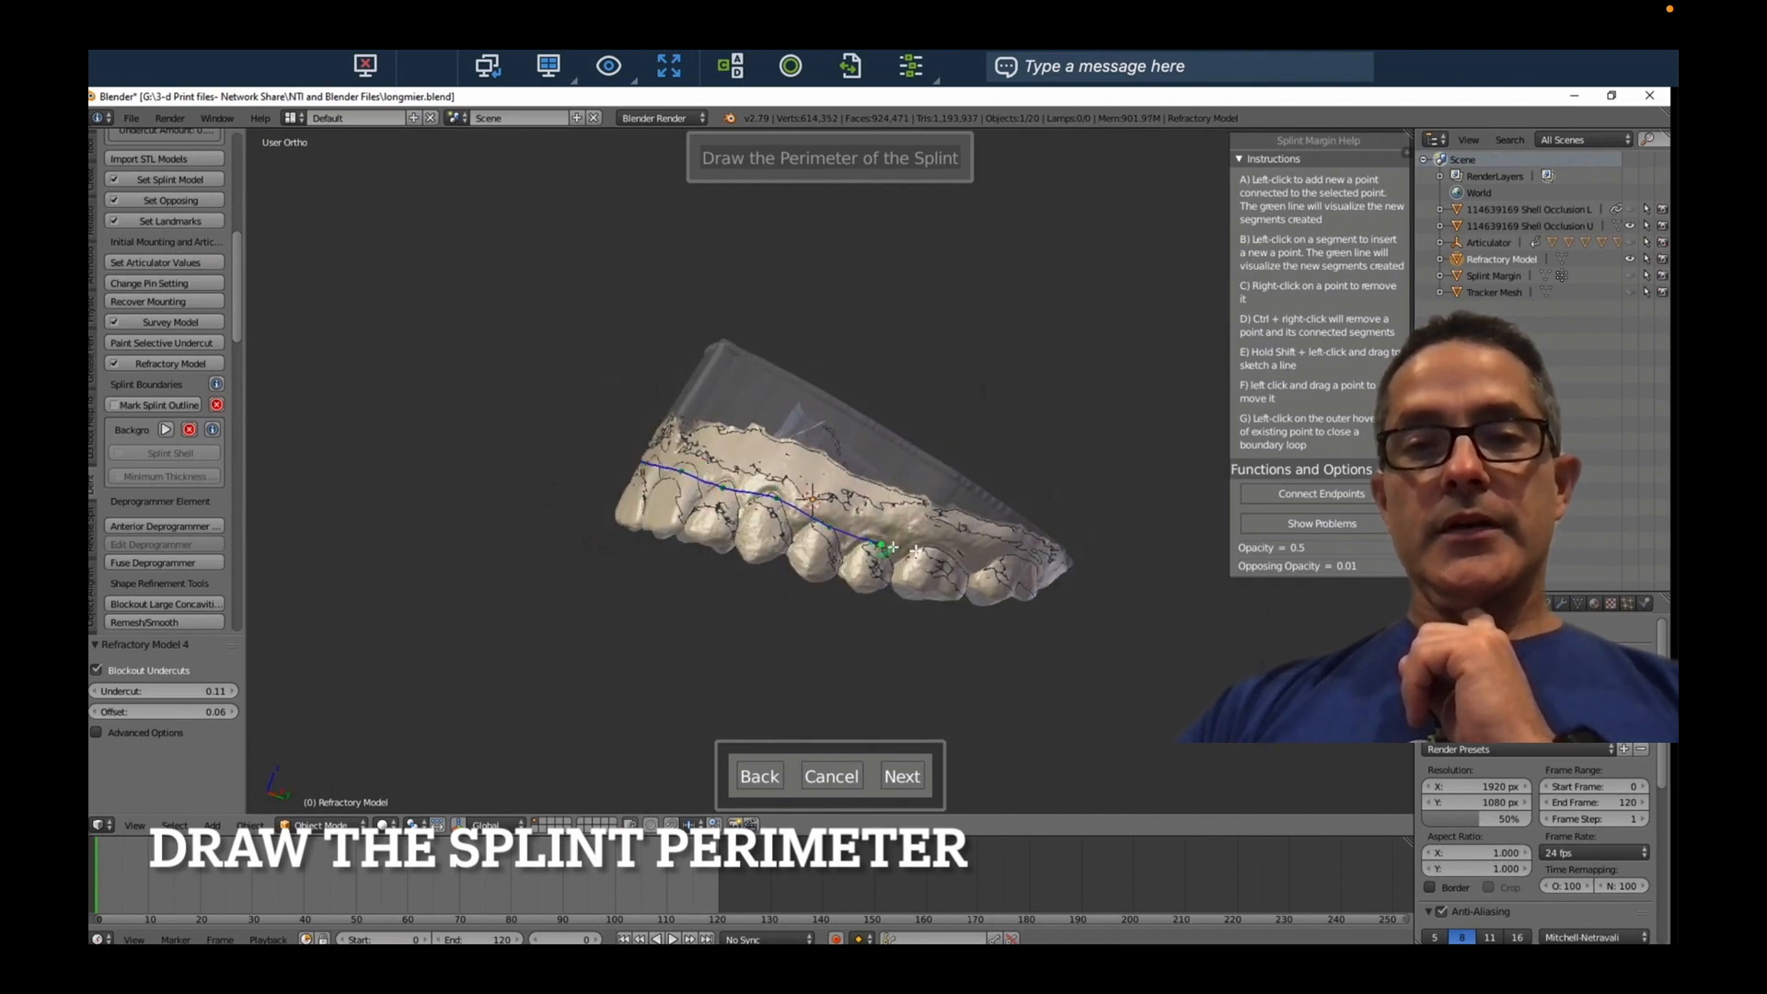
left_click(1029, 564)
Continue the splint perimeter around the last molar and along the palatal side, closing the loop at the opposite molar
middle_click_drag(1029, 564, 877, 266)
left_click(875, 274)
left_click(879, 321)
left_click(835, 349)
middle_click_drag(794, 359, 802, 309)
left_click(769, 345)
left_click(747, 368)
left_click(712, 402)
left_click(700, 532)
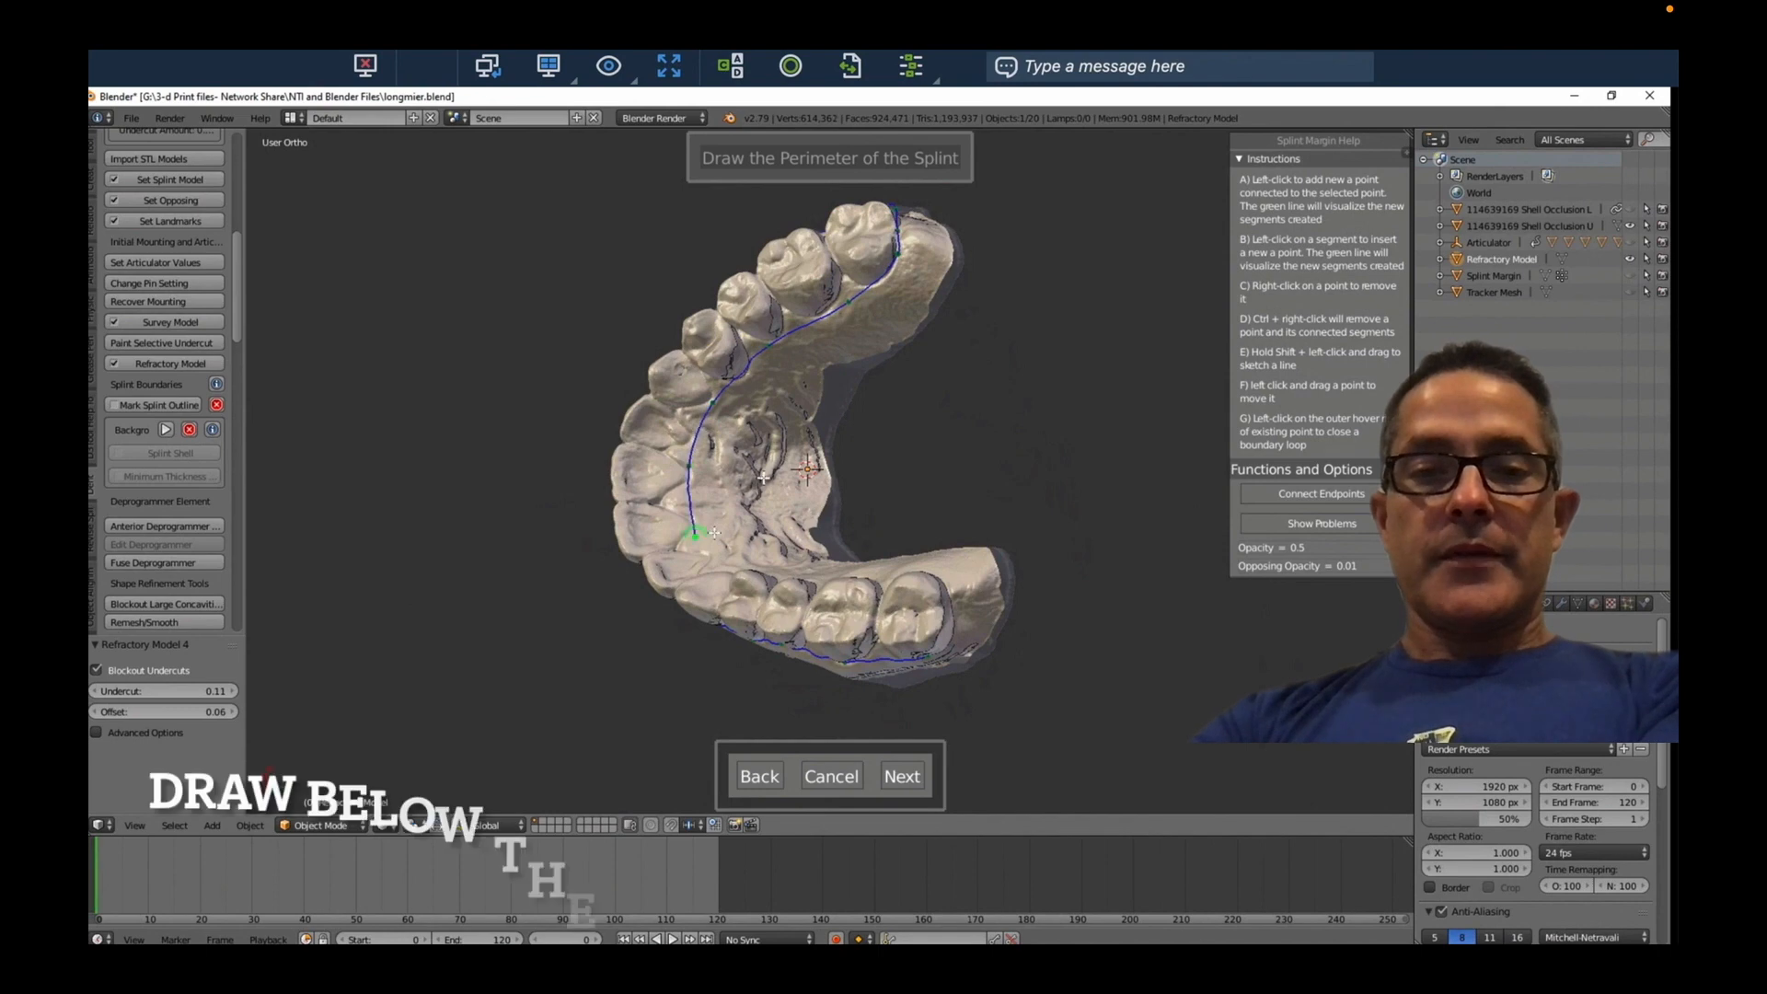
middle_click_drag(713, 537, 778, 598)
left_click(789, 604)
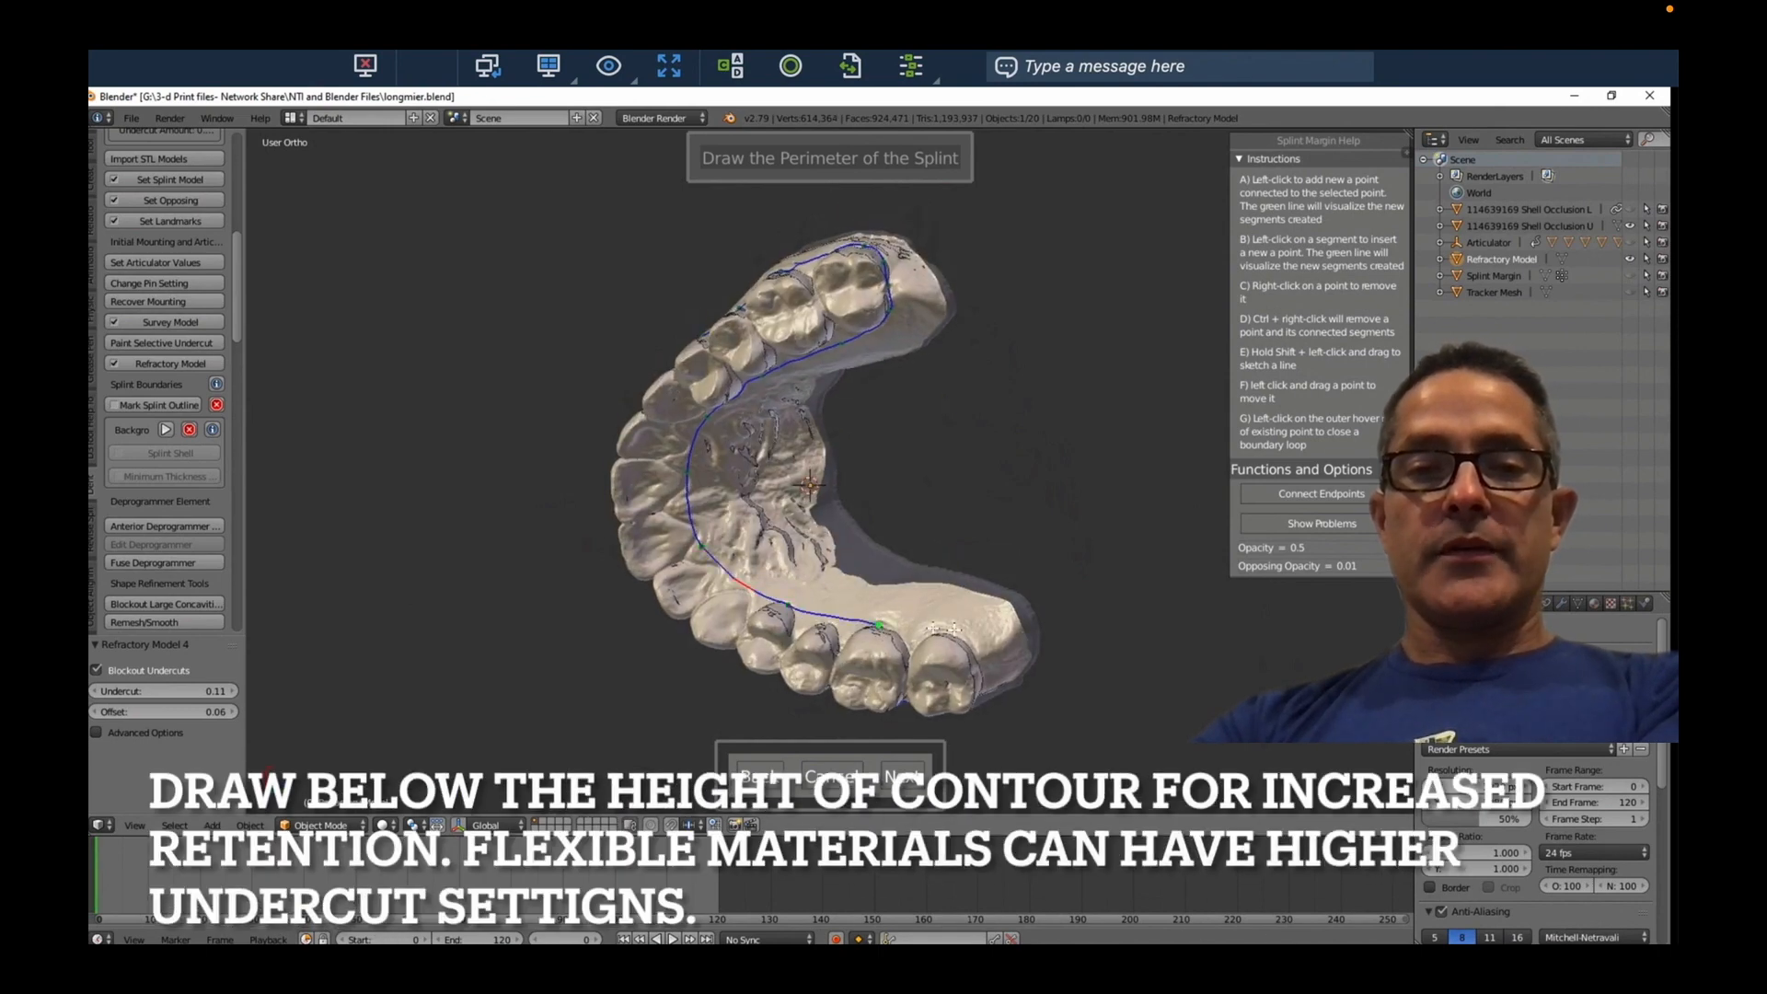
middle_click_drag(963, 631, 873, 459)
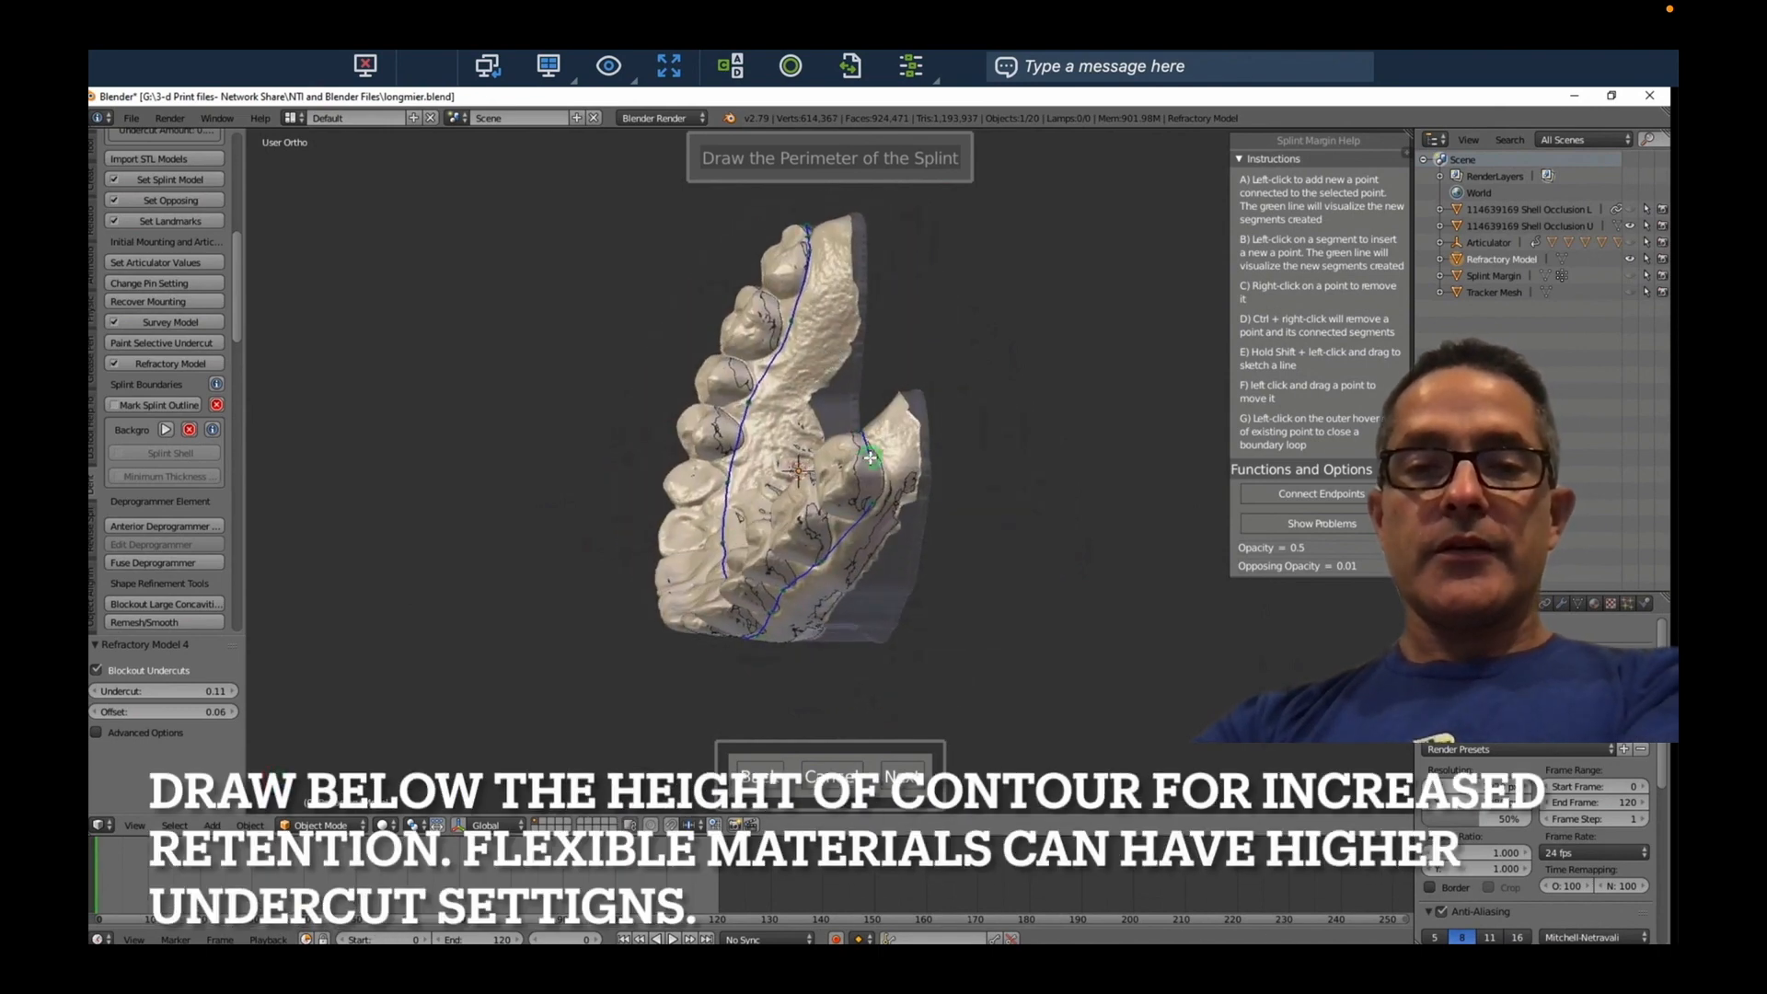
middle_click_drag(904, 352, 1186, 605)
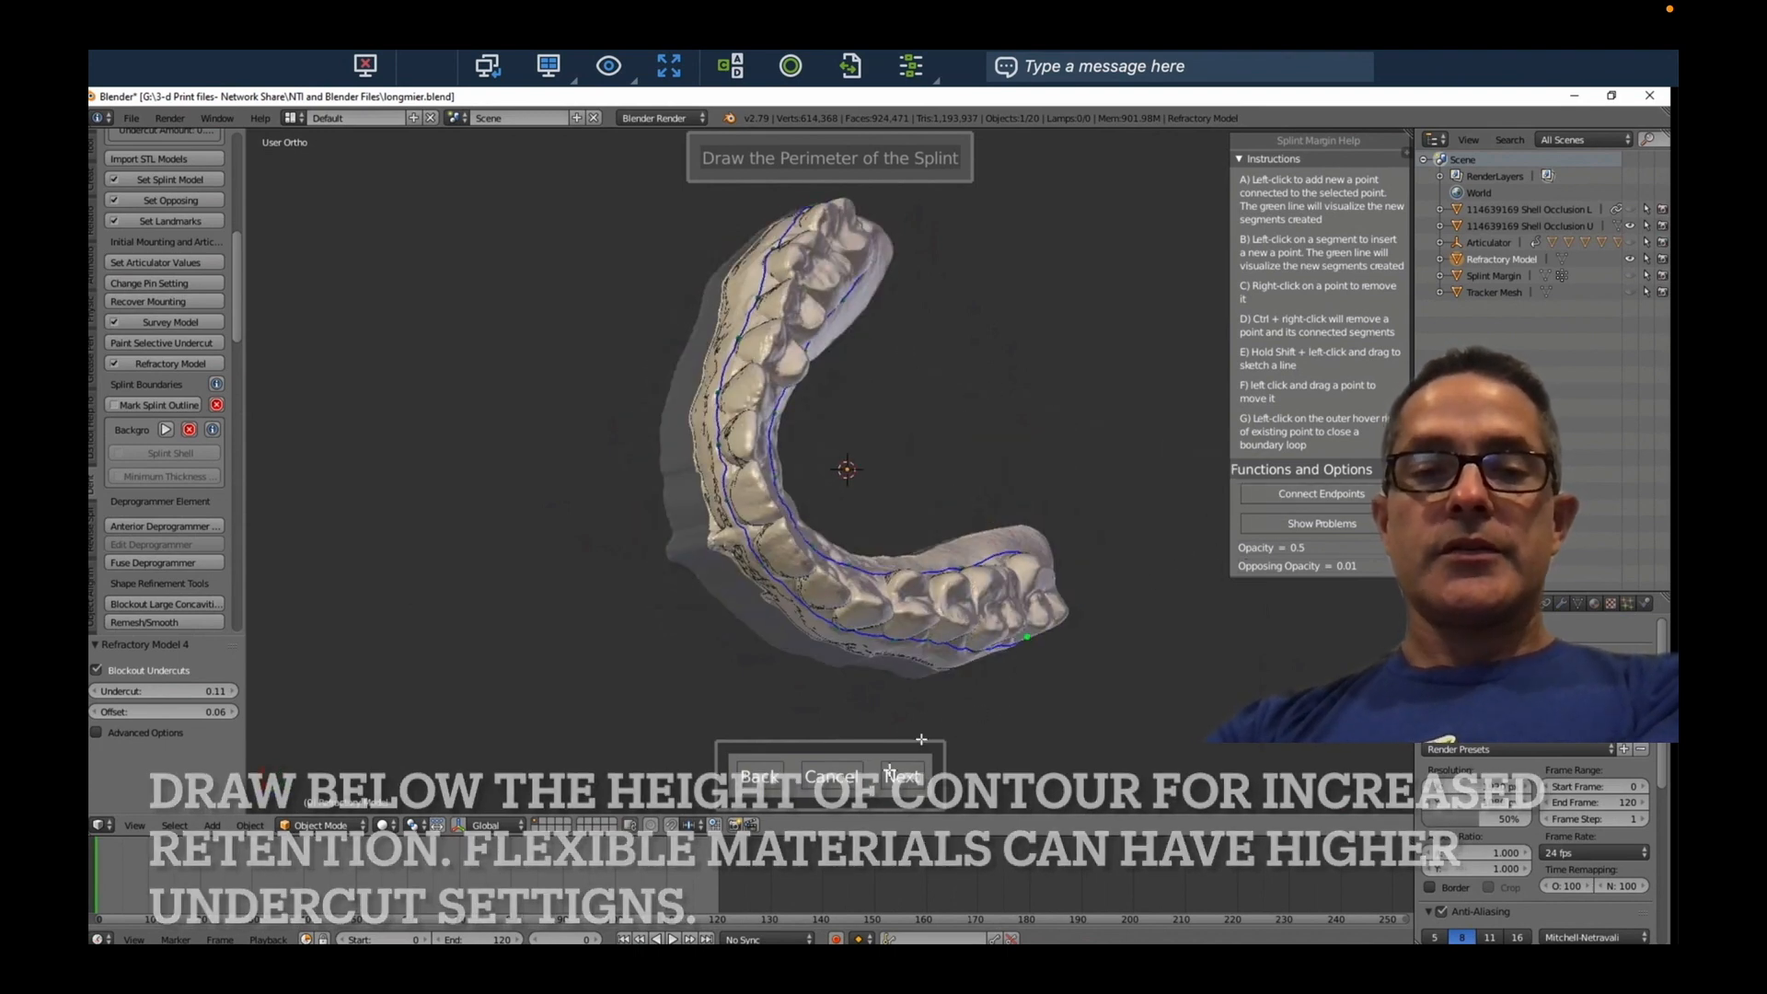
Pick the tooth area inside the outline as the splint interior and generate the splint's minimum thickness
left_click(901, 775)
left_click(785, 301)
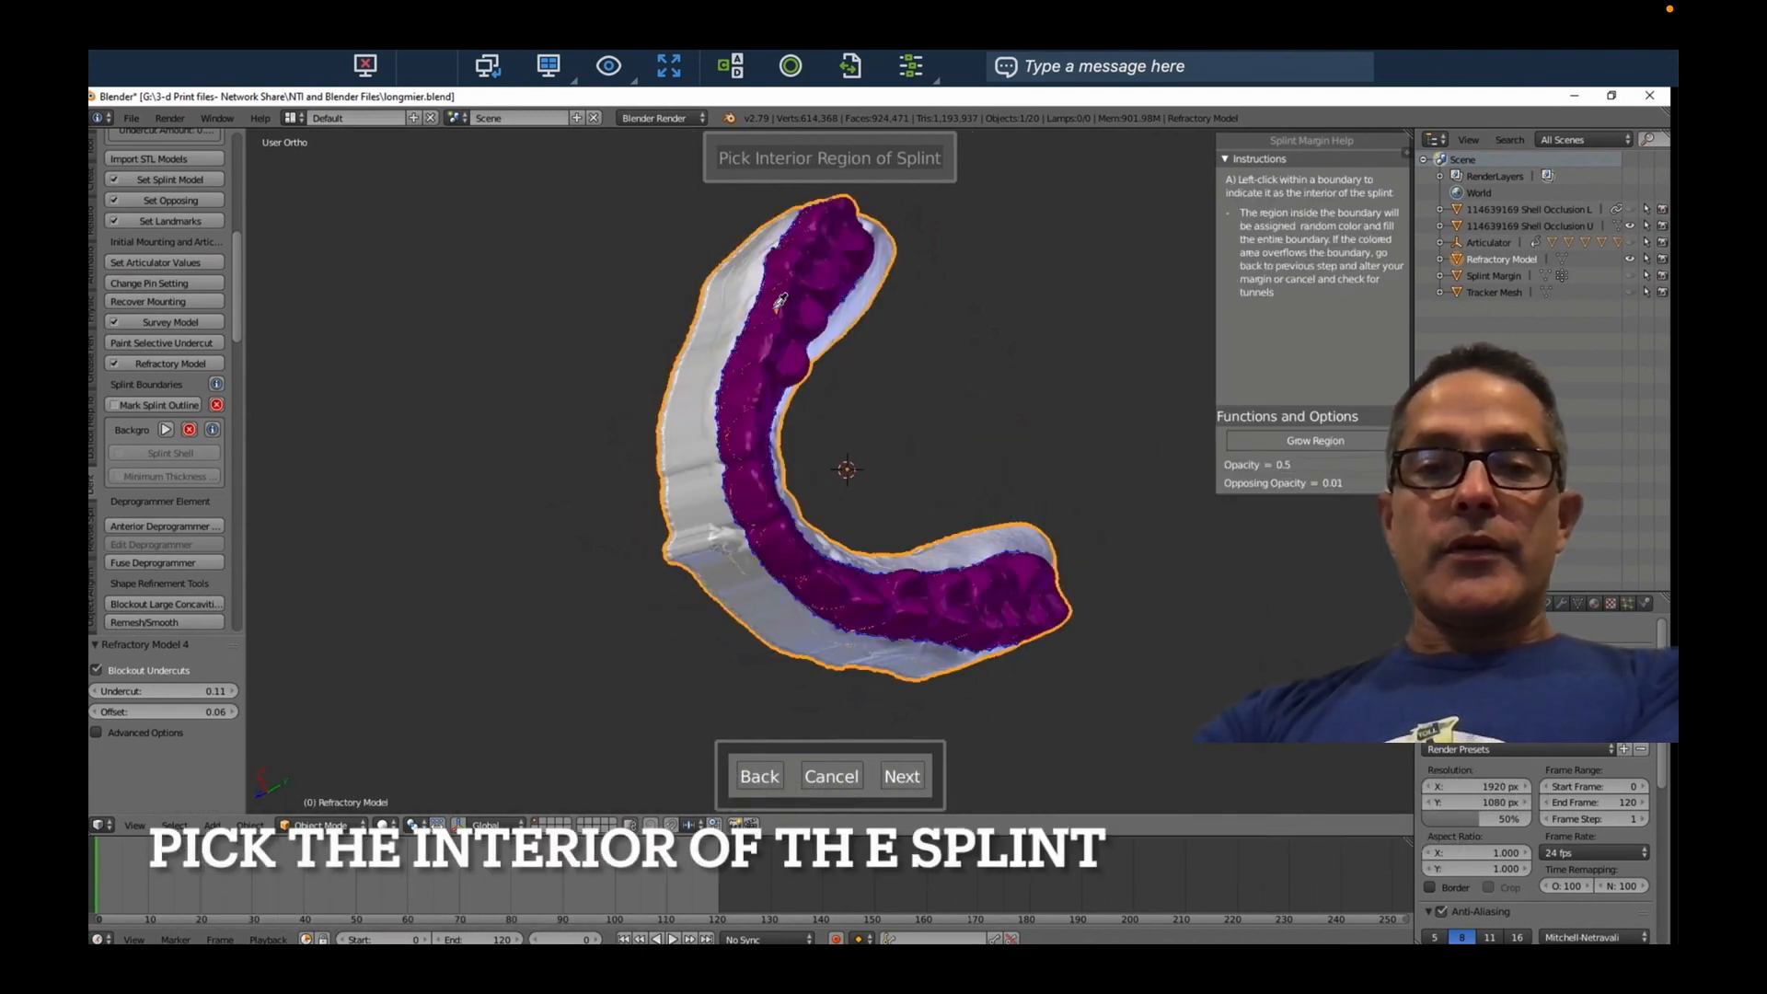
left_click(899, 775)
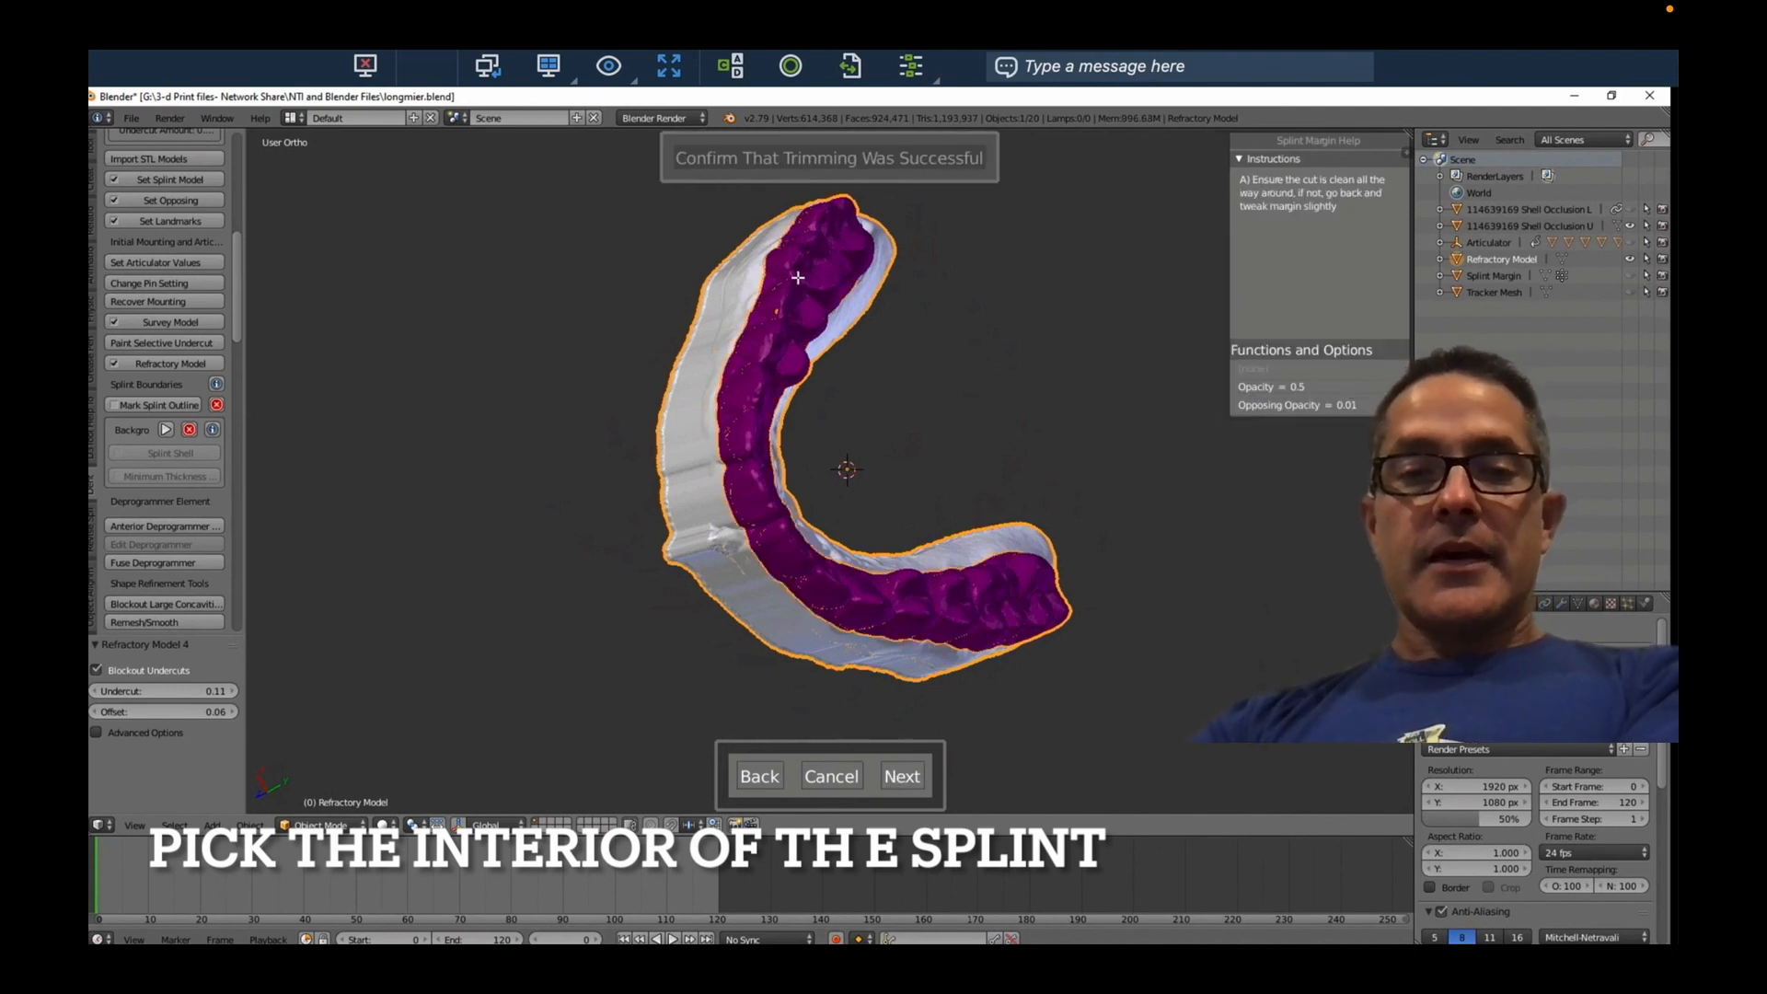
left_click(903, 777)
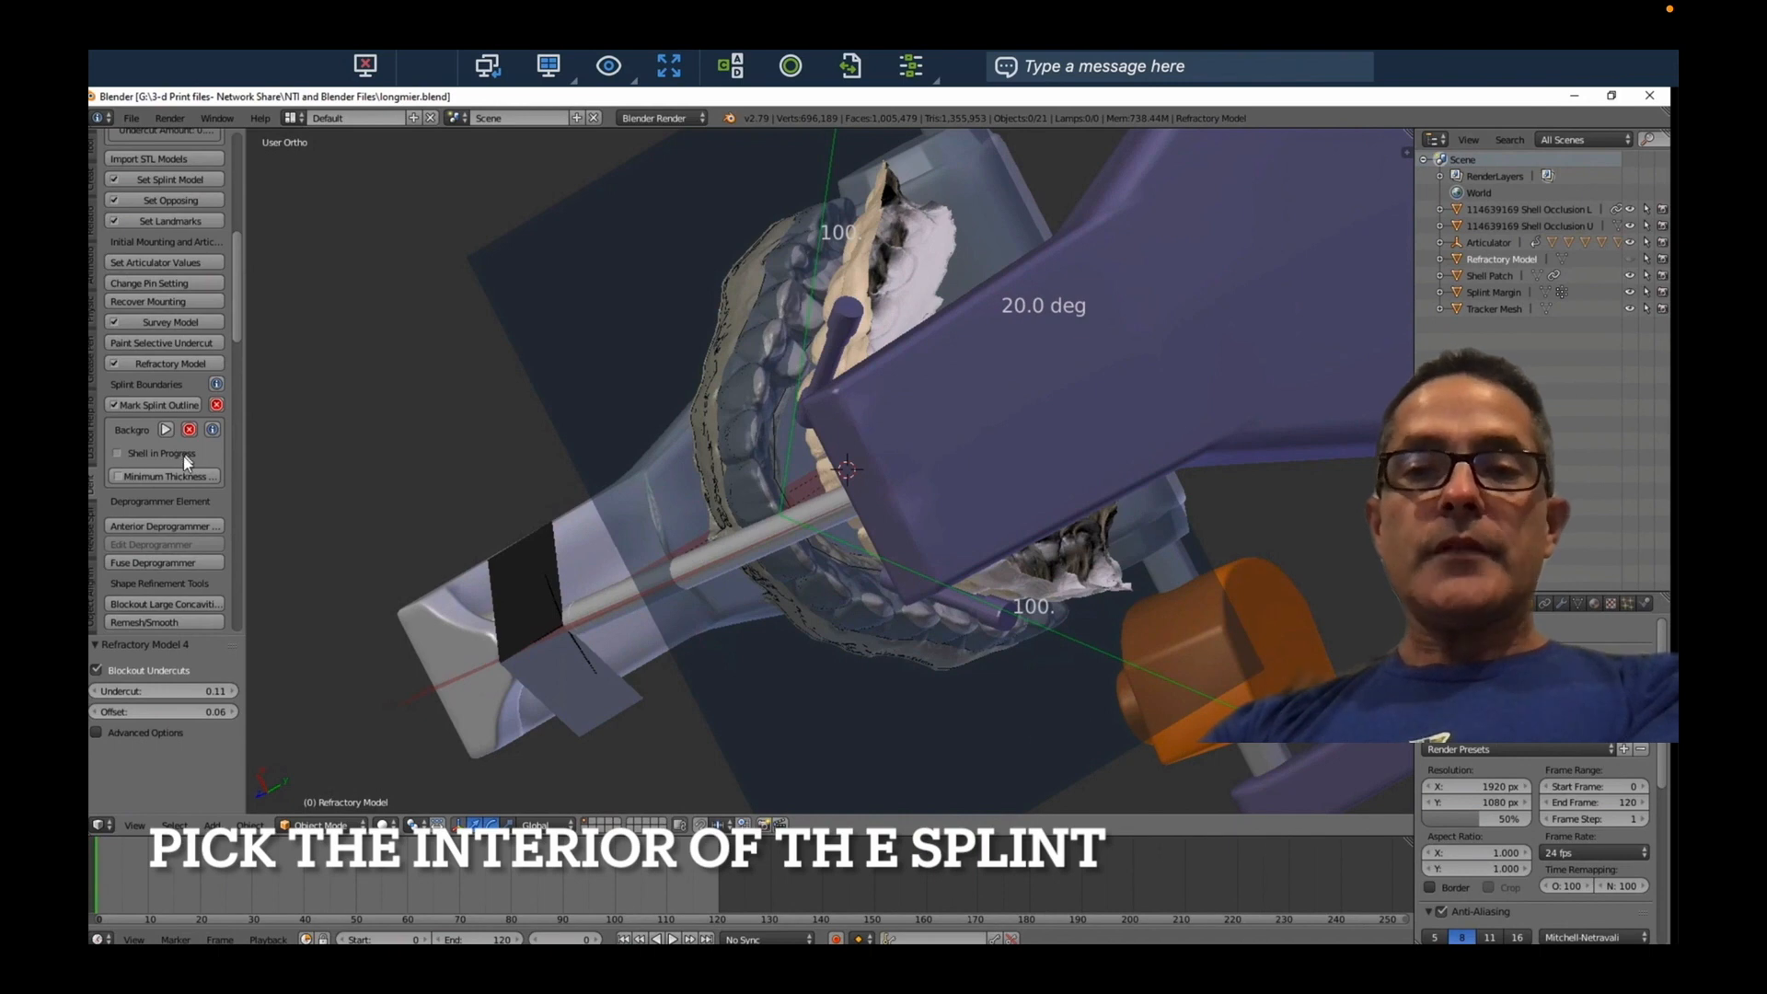
left_click(167, 477)
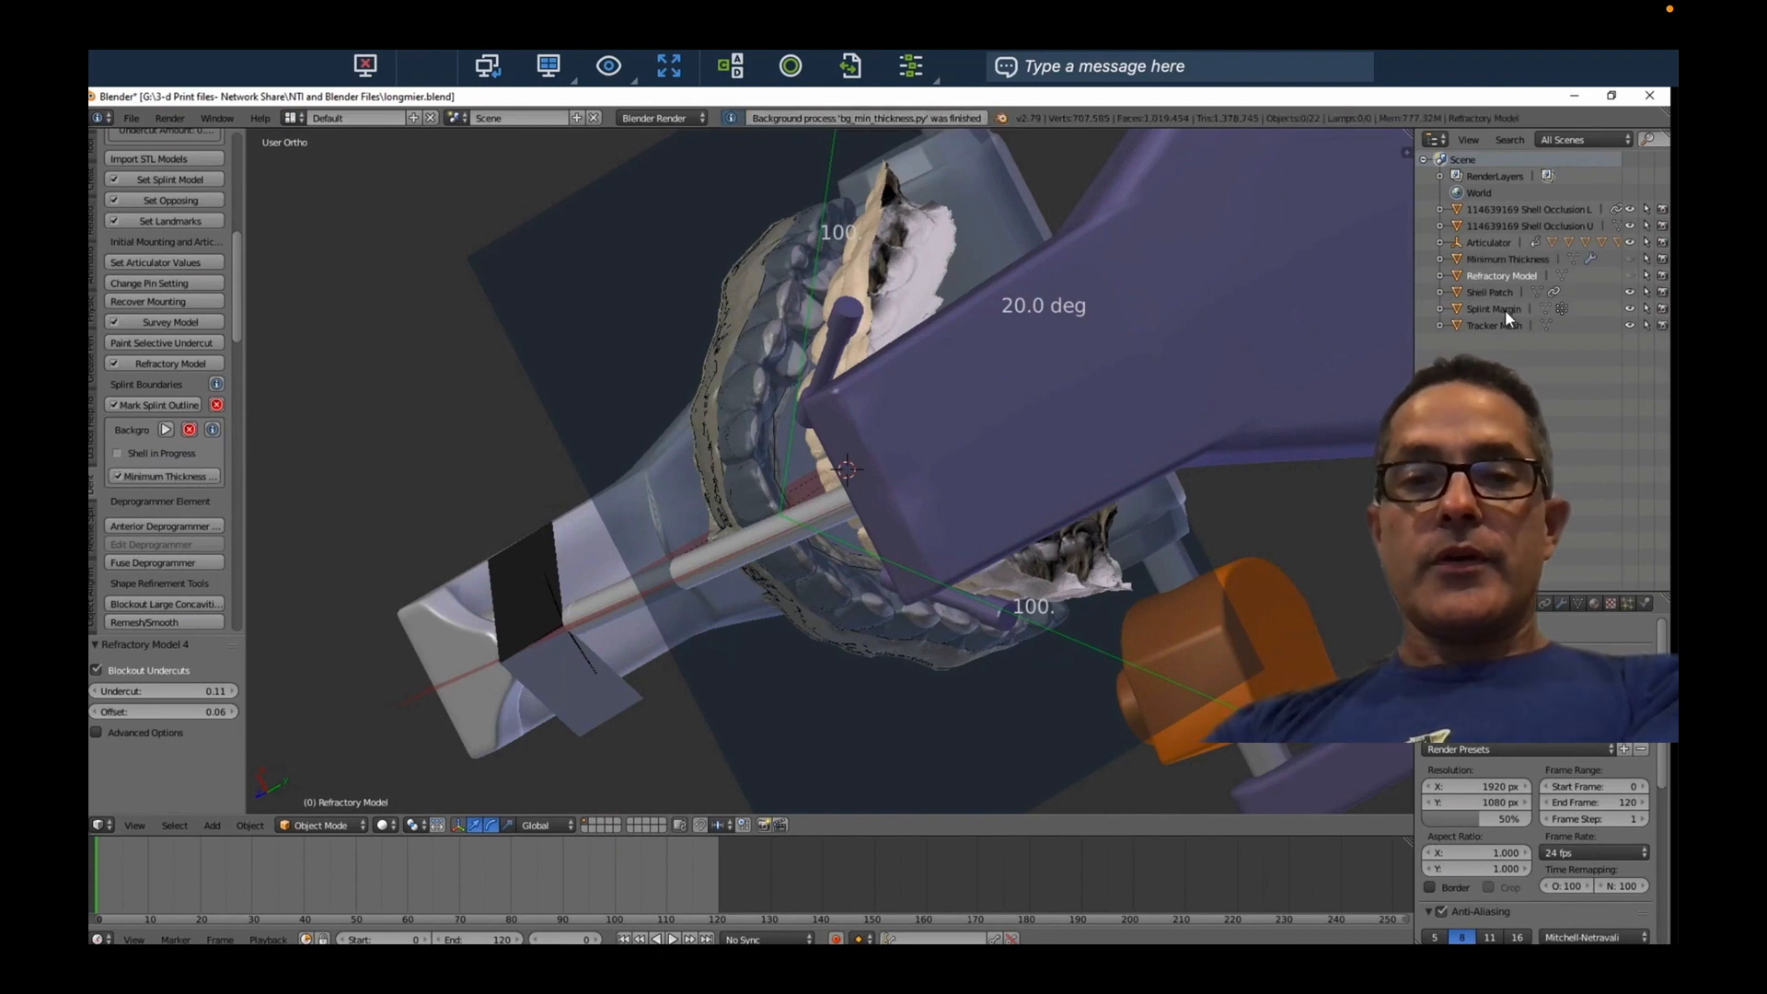
Hide the articulator and the lower scan to isolate the upper arch with the splint shell
middle_click_drag(1368, 405, 1036, 333)
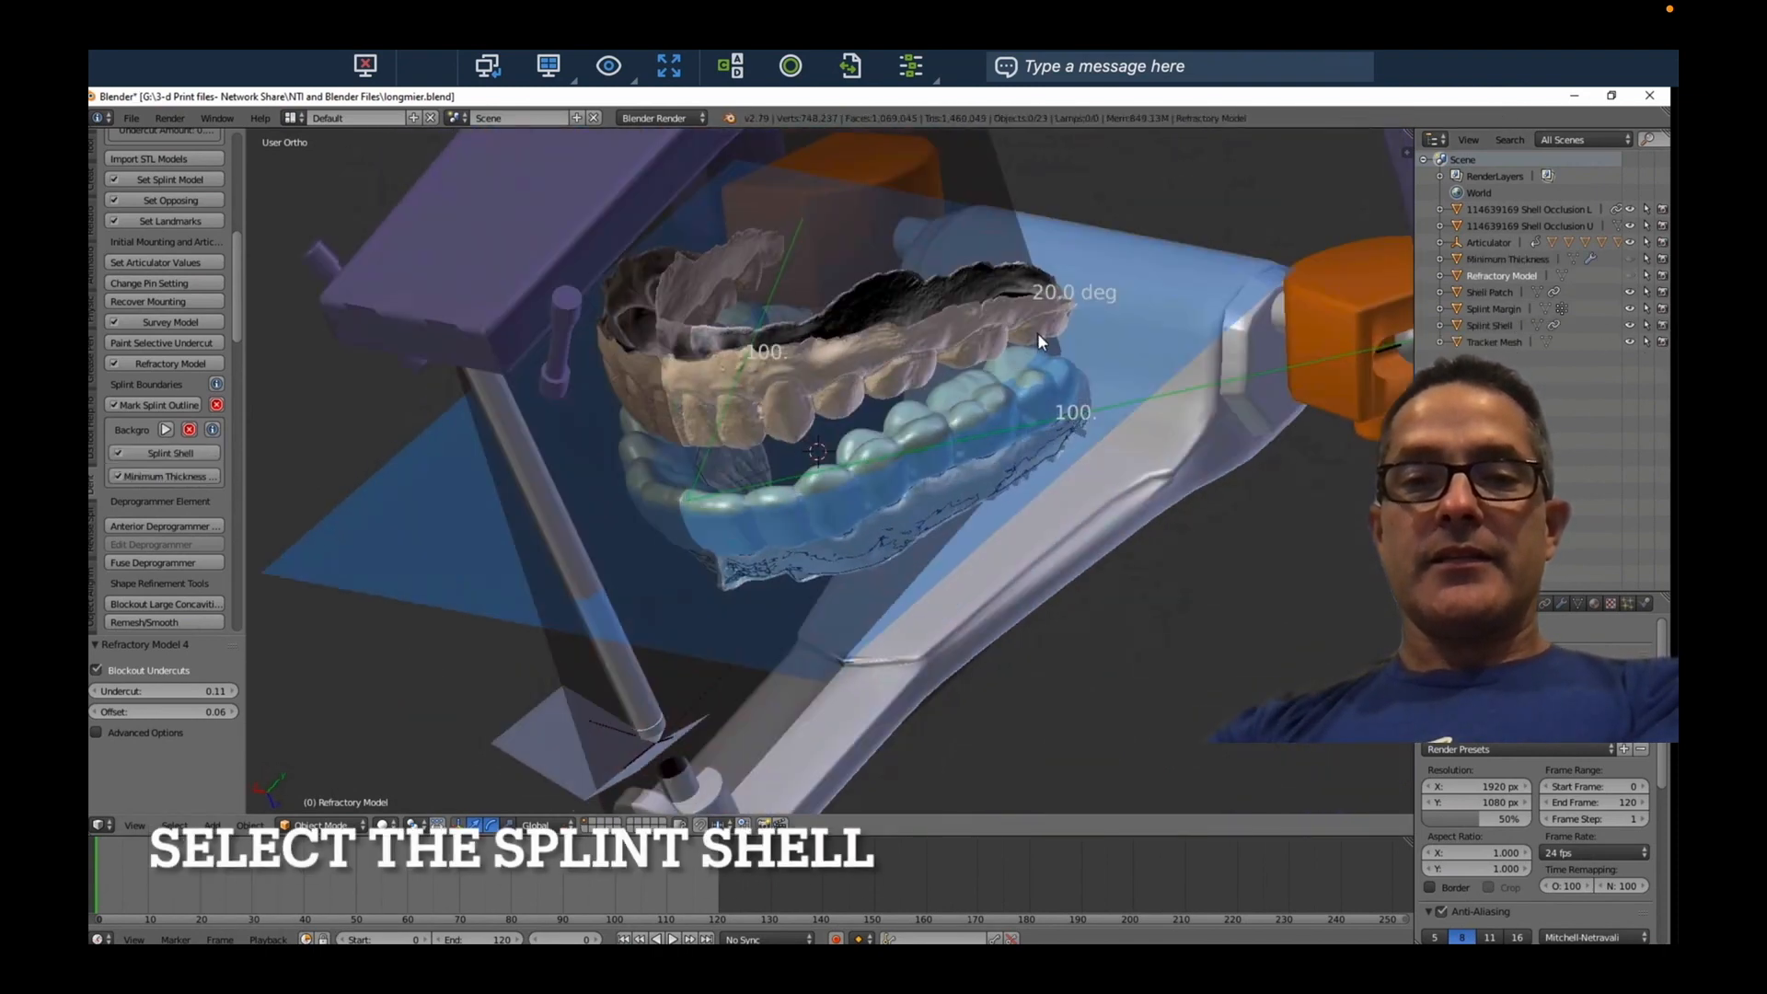
left_click(1630, 242)
left_click(1630, 210)
Add an anterior deprogrammer behind the upper incisors using the default guidance angle of 15 and thickness of 3.26
middle_click_drag(1037, 250, 836, 486)
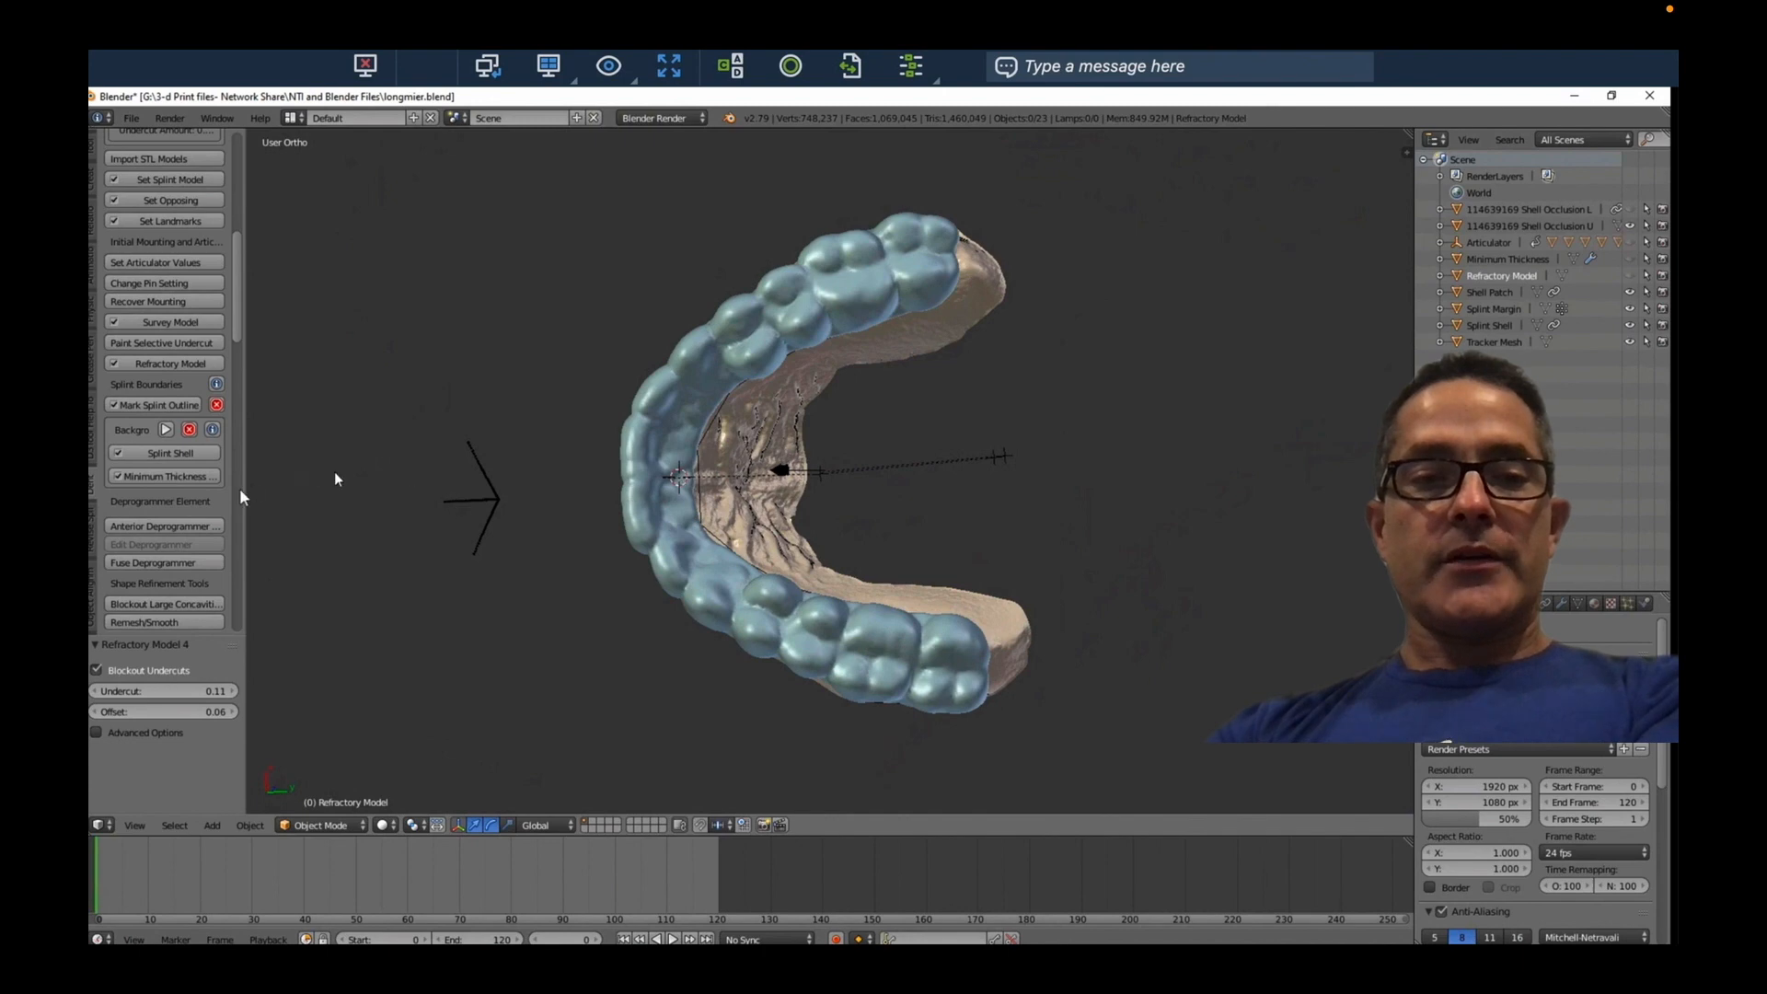
left_click(190, 528)
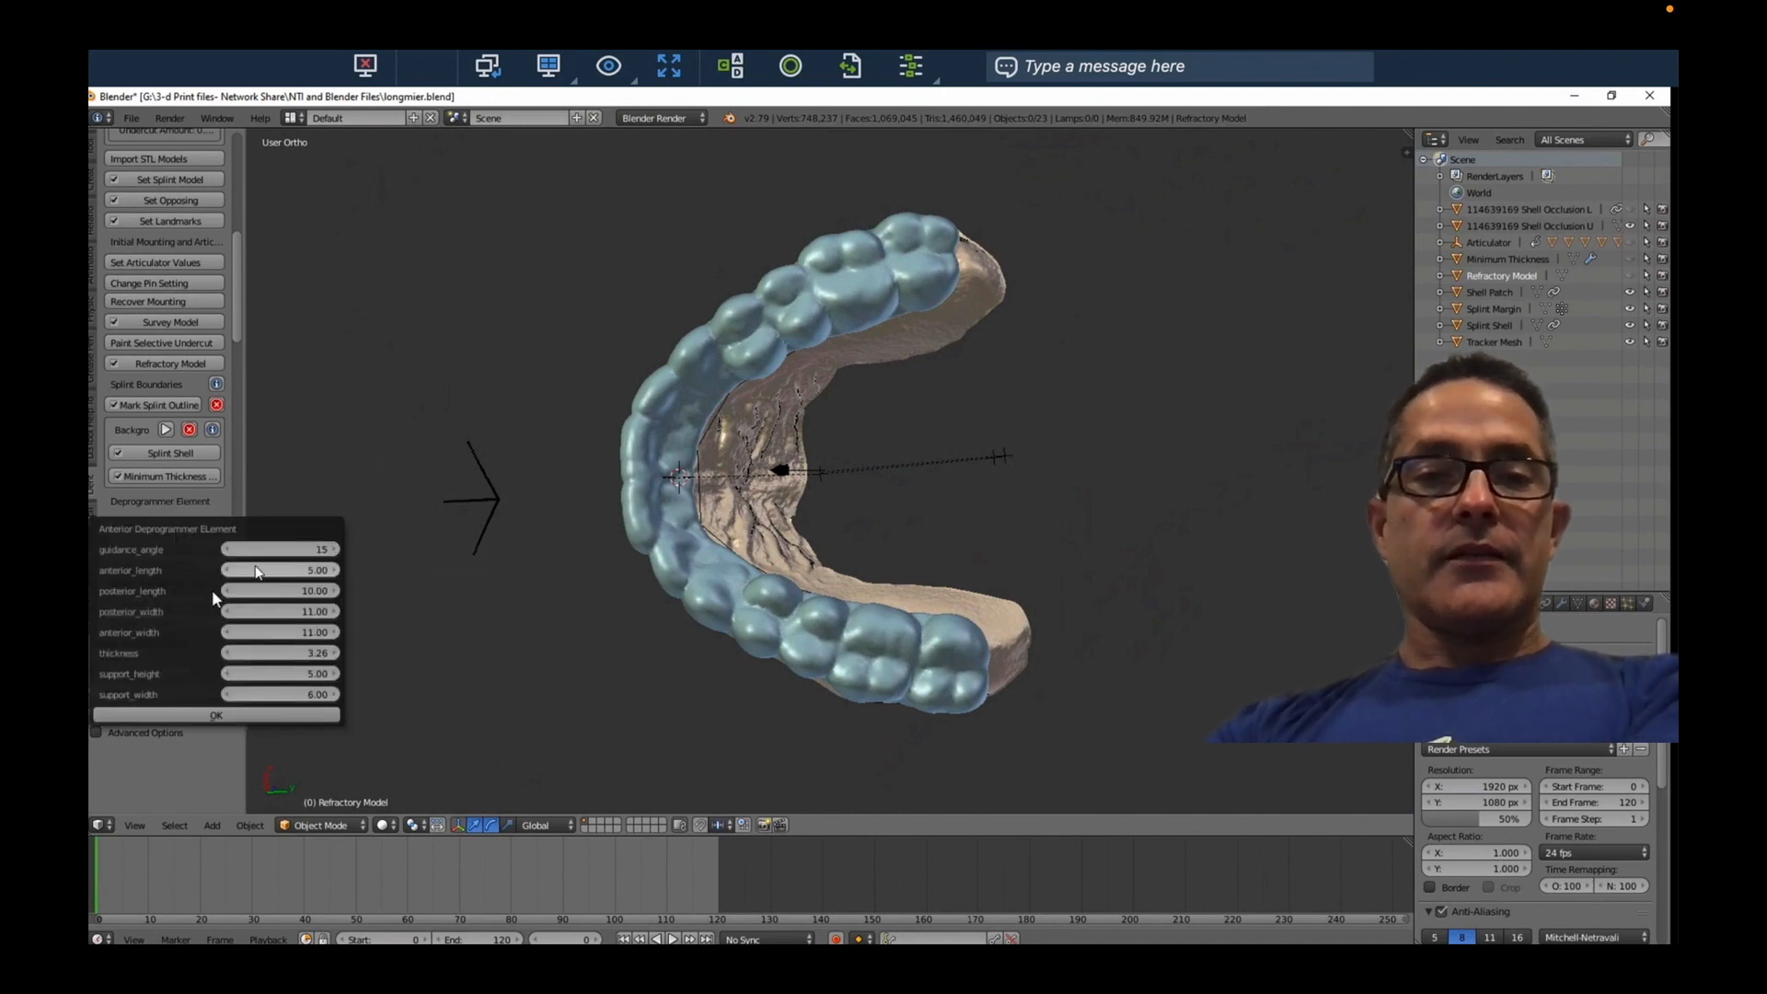
left_click(208, 716)
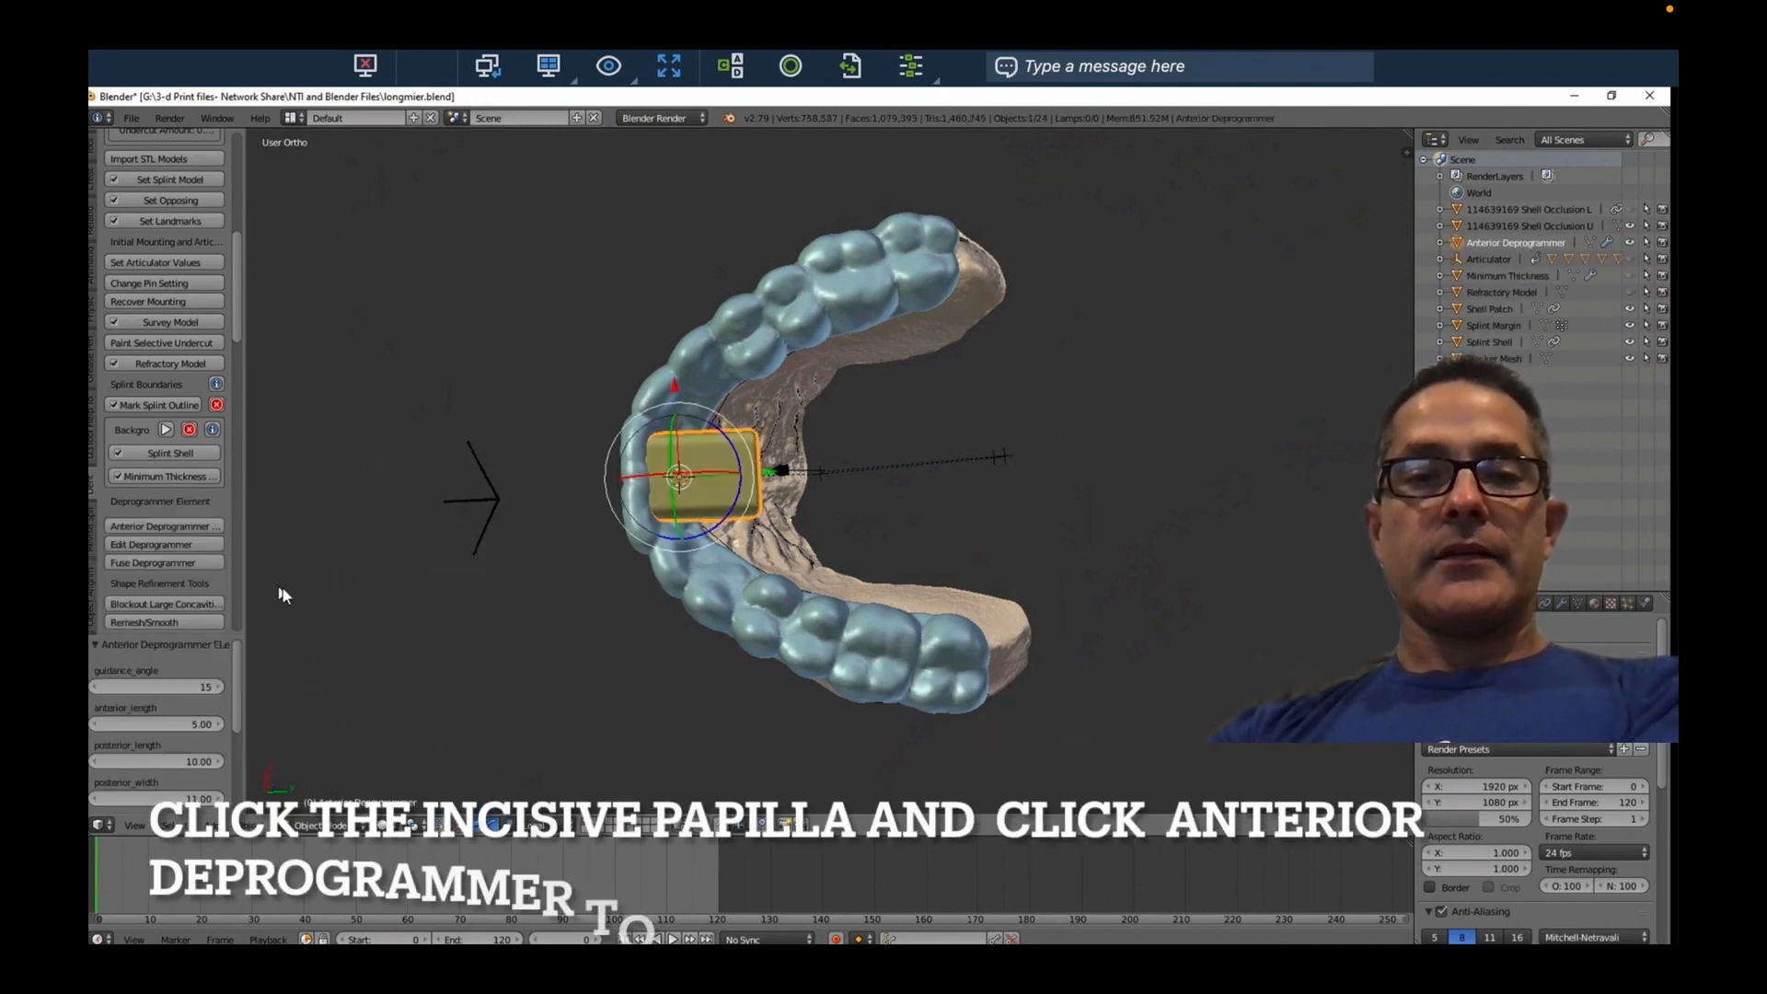
Reposition the anterior deprogrammer on the front of the splint, including a Z translation of -4.259
middle_click_drag(284, 595, 556, 507)
key("g")
key("y")
left_click_drag(785, 404, 769, 394)
middle_click_drag(768, 394, 924, 354)
left_click_drag(771, 367, 843, 362)
middle_click_drag(1224, 313, 1107, 627)
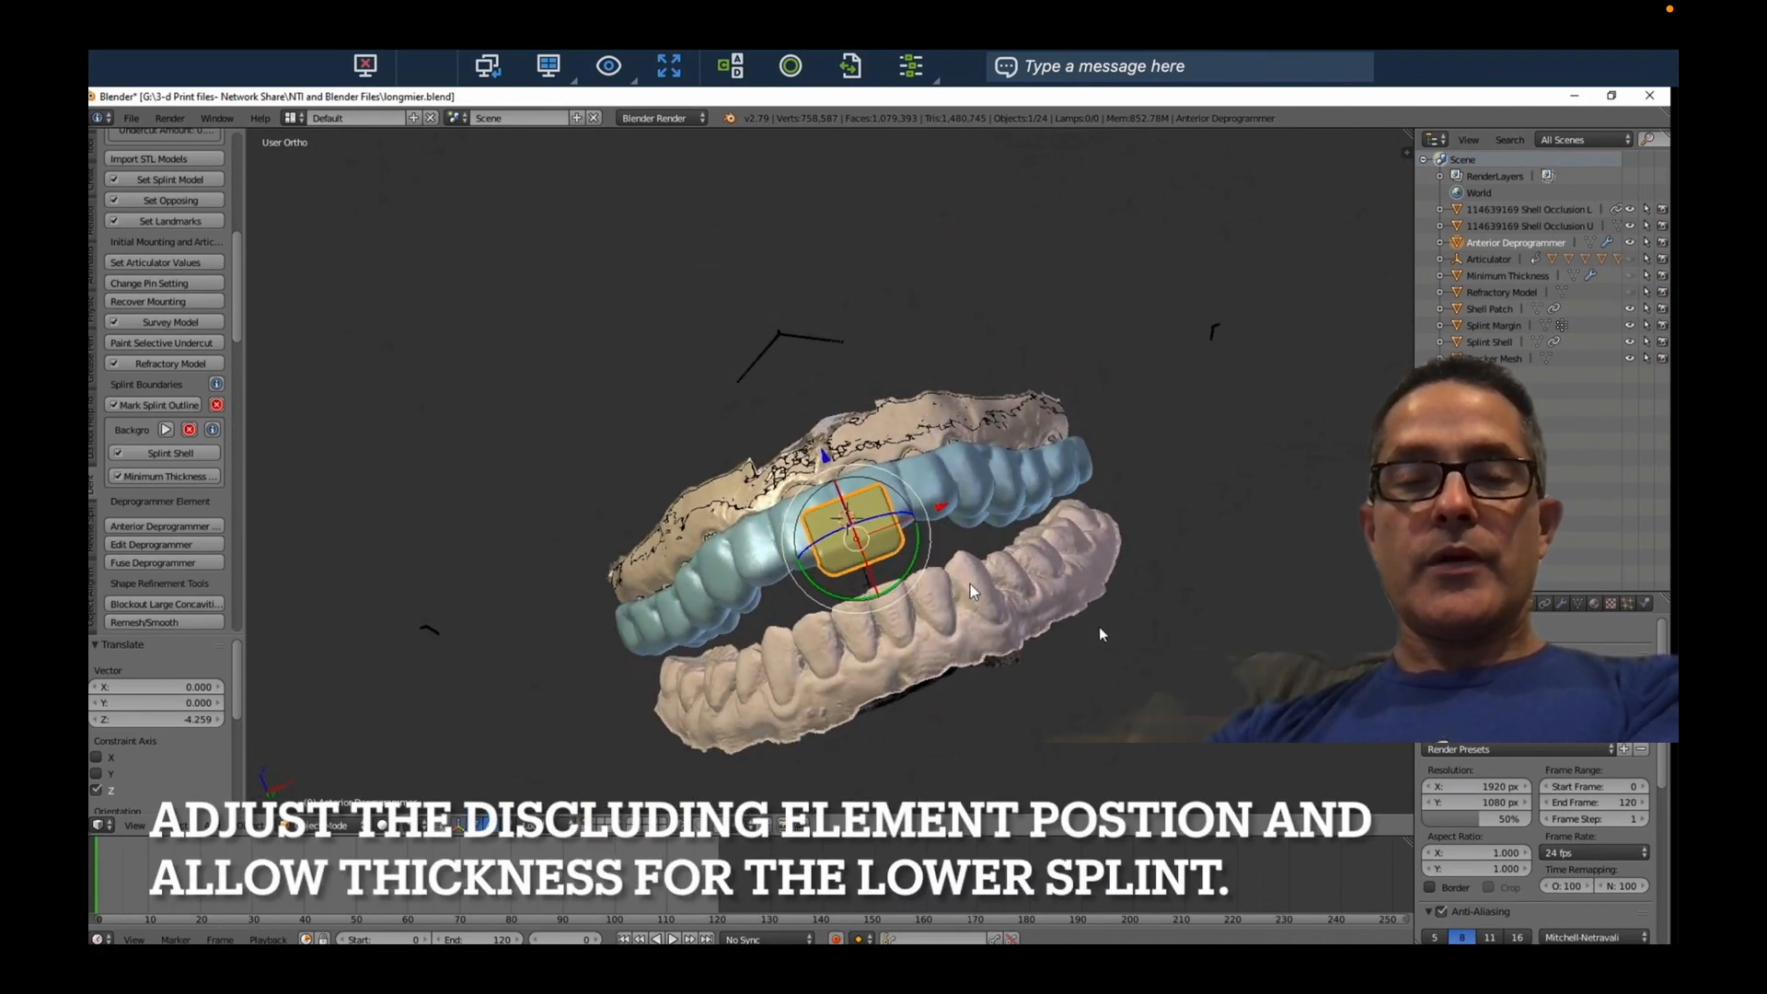
Move the anterior deprogrammer along its local Z axis by -1.599 to adjust its position on the front of the splint
left_click_drag(826, 455, 828, 479)
middle_click_drag(893, 578, 1020, 640)
scroll(1086, 629, "up", 2)
left_click(1042, 646)
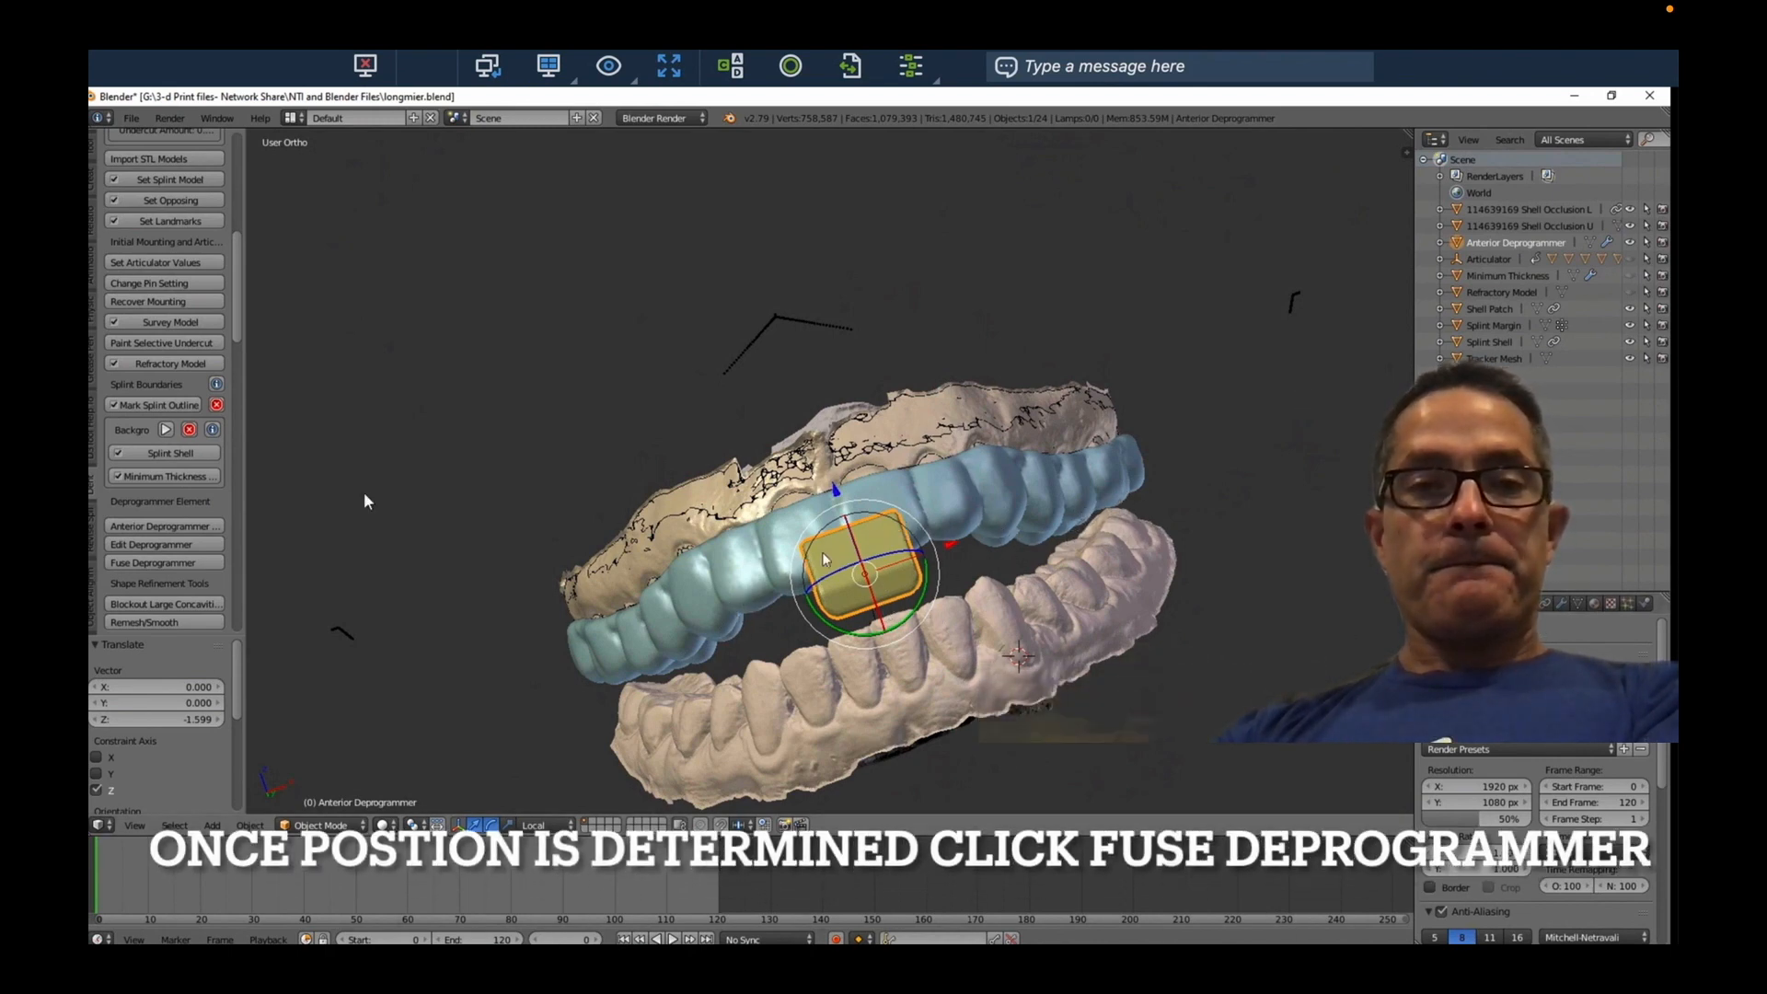
Fuse the anterior deprogrammer to the upper splint shell once its position suits the lower arch
middle_click_drag(689, 611, 756, 281)
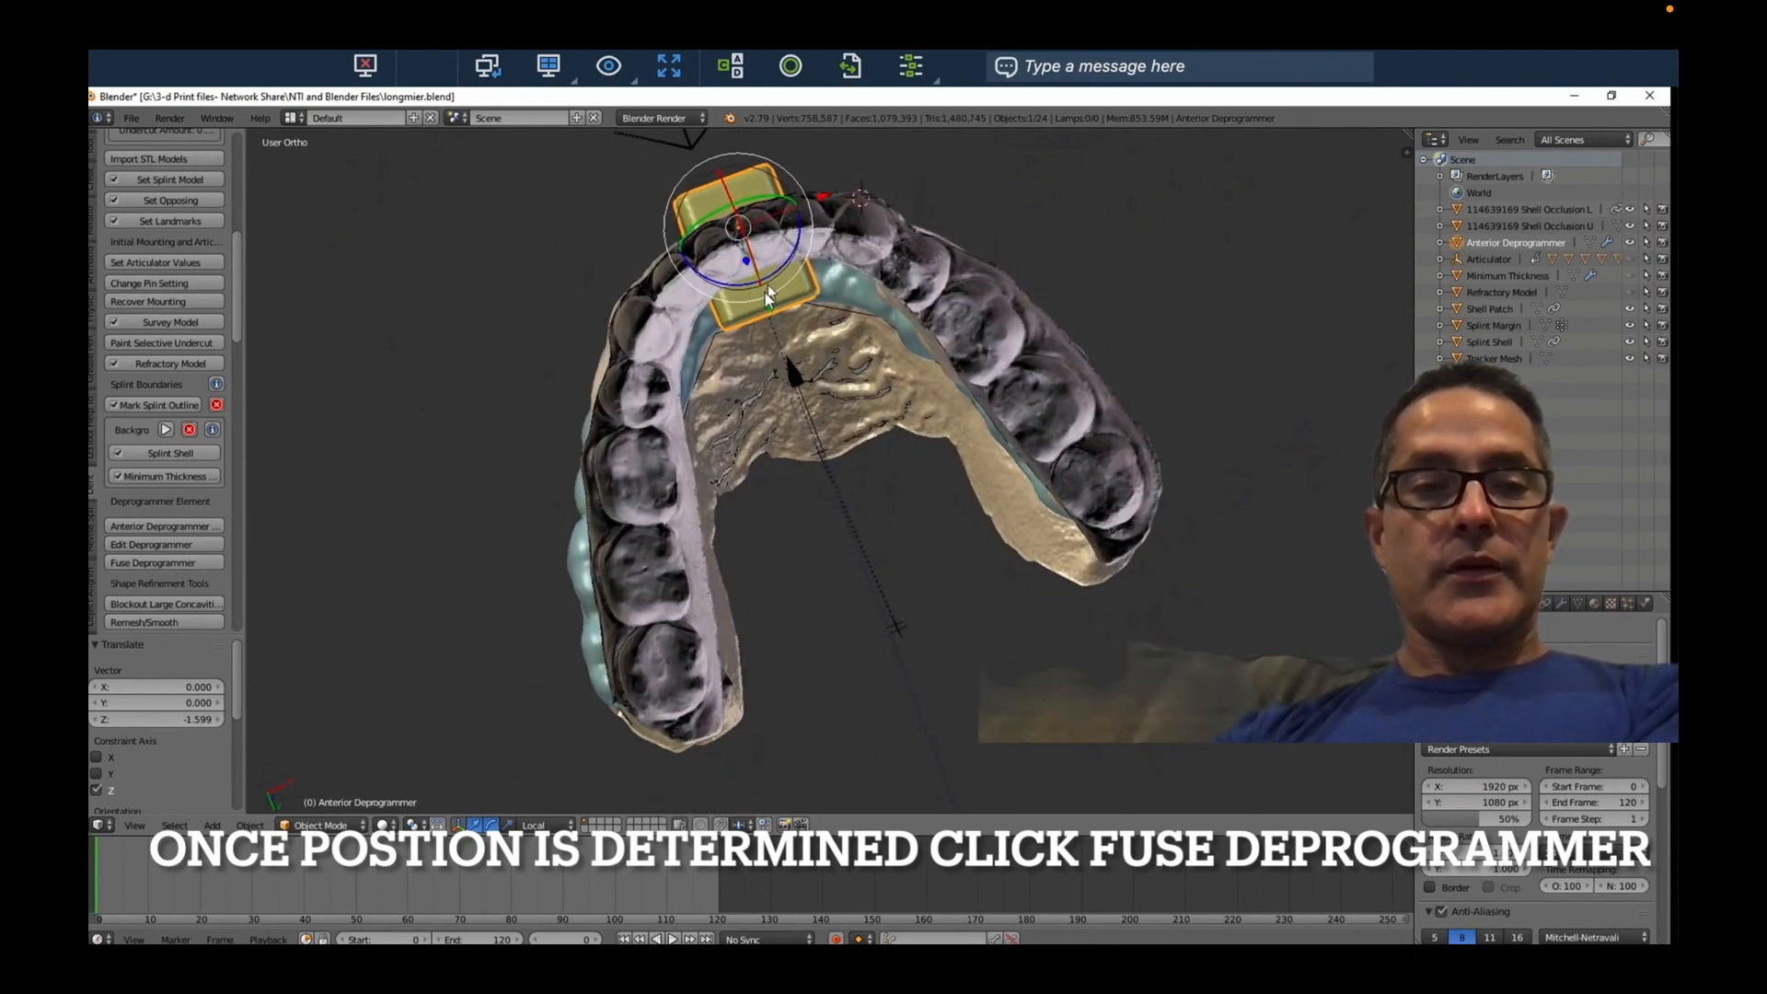
left_click(161, 563)
middle_click_drag(441, 460, 847, 531)
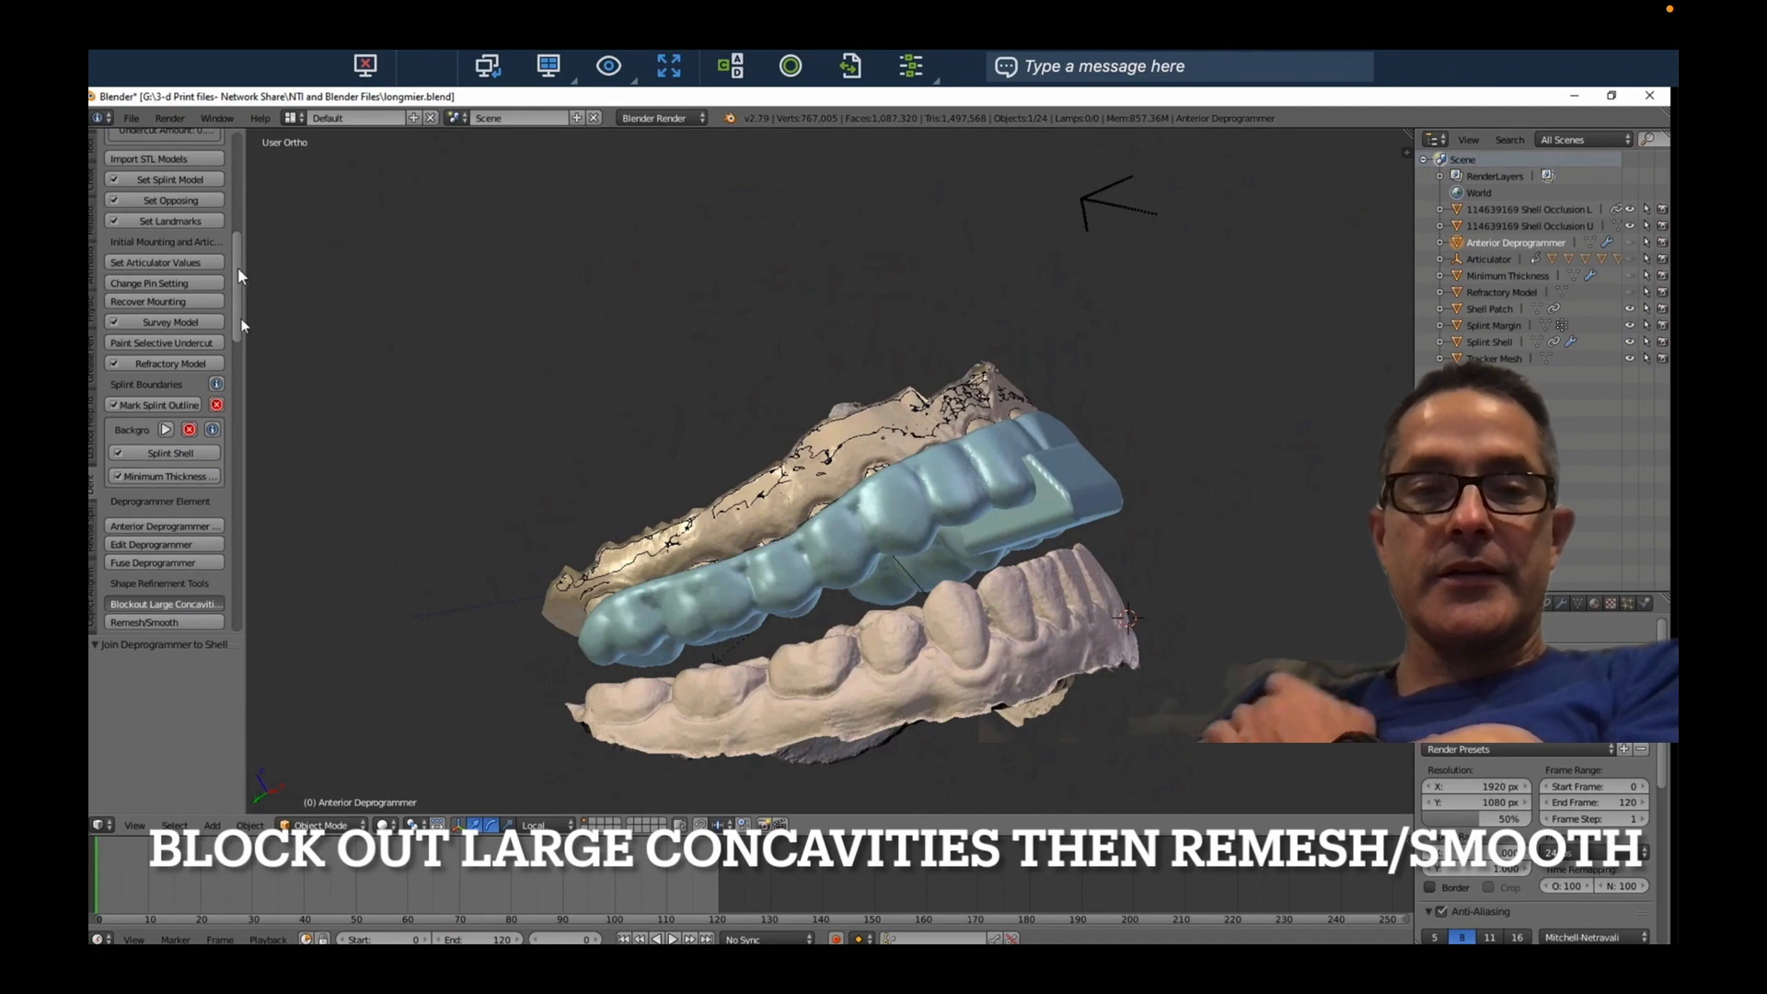
Remesh and smooth the blocked-out splint shell with remesh detail 1.50, 15 smooth iterations and volume correction 0.05
left_click_drag(237, 312, 225, 349)
left_click(153, 463)
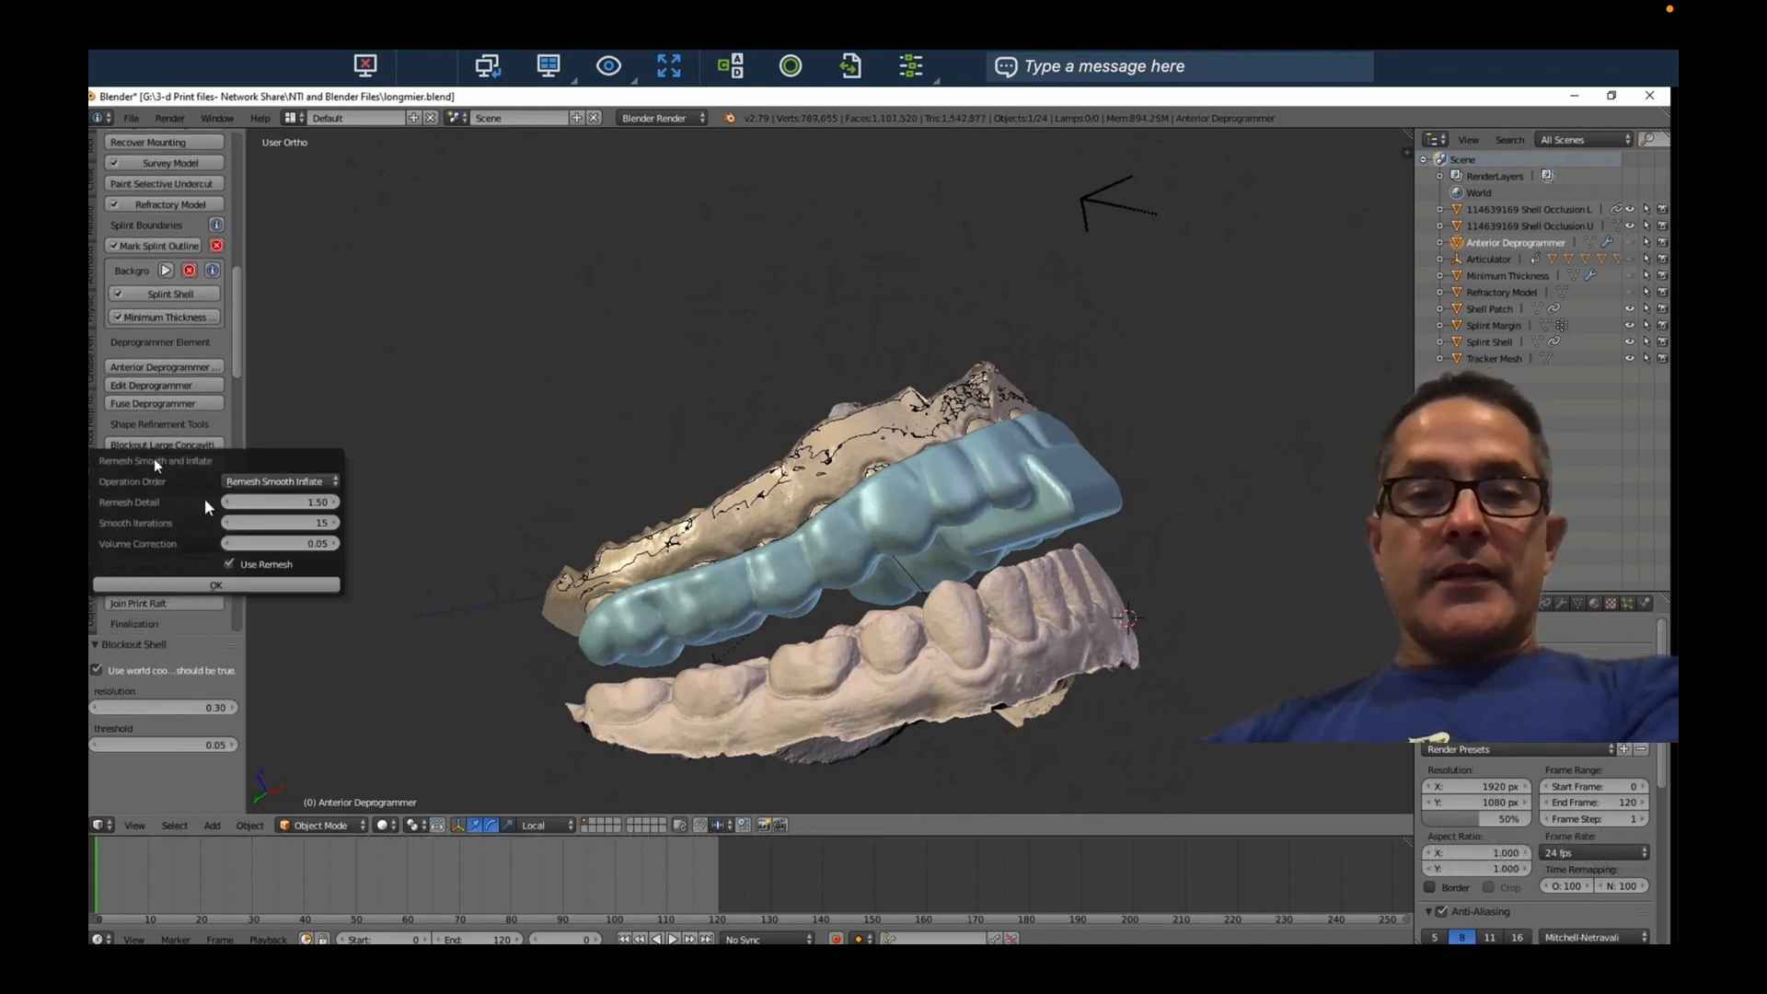
mouse_move(655, 504)
middle_mouse_down()
mouse_move(658, 356)
mouse_move(317, 444)
middle_mouse_up()
Start sculpting the splint shell, hide the lower scan, and smooth the cusp tips on both sides with the Scrape brush
left_click(183, 505)
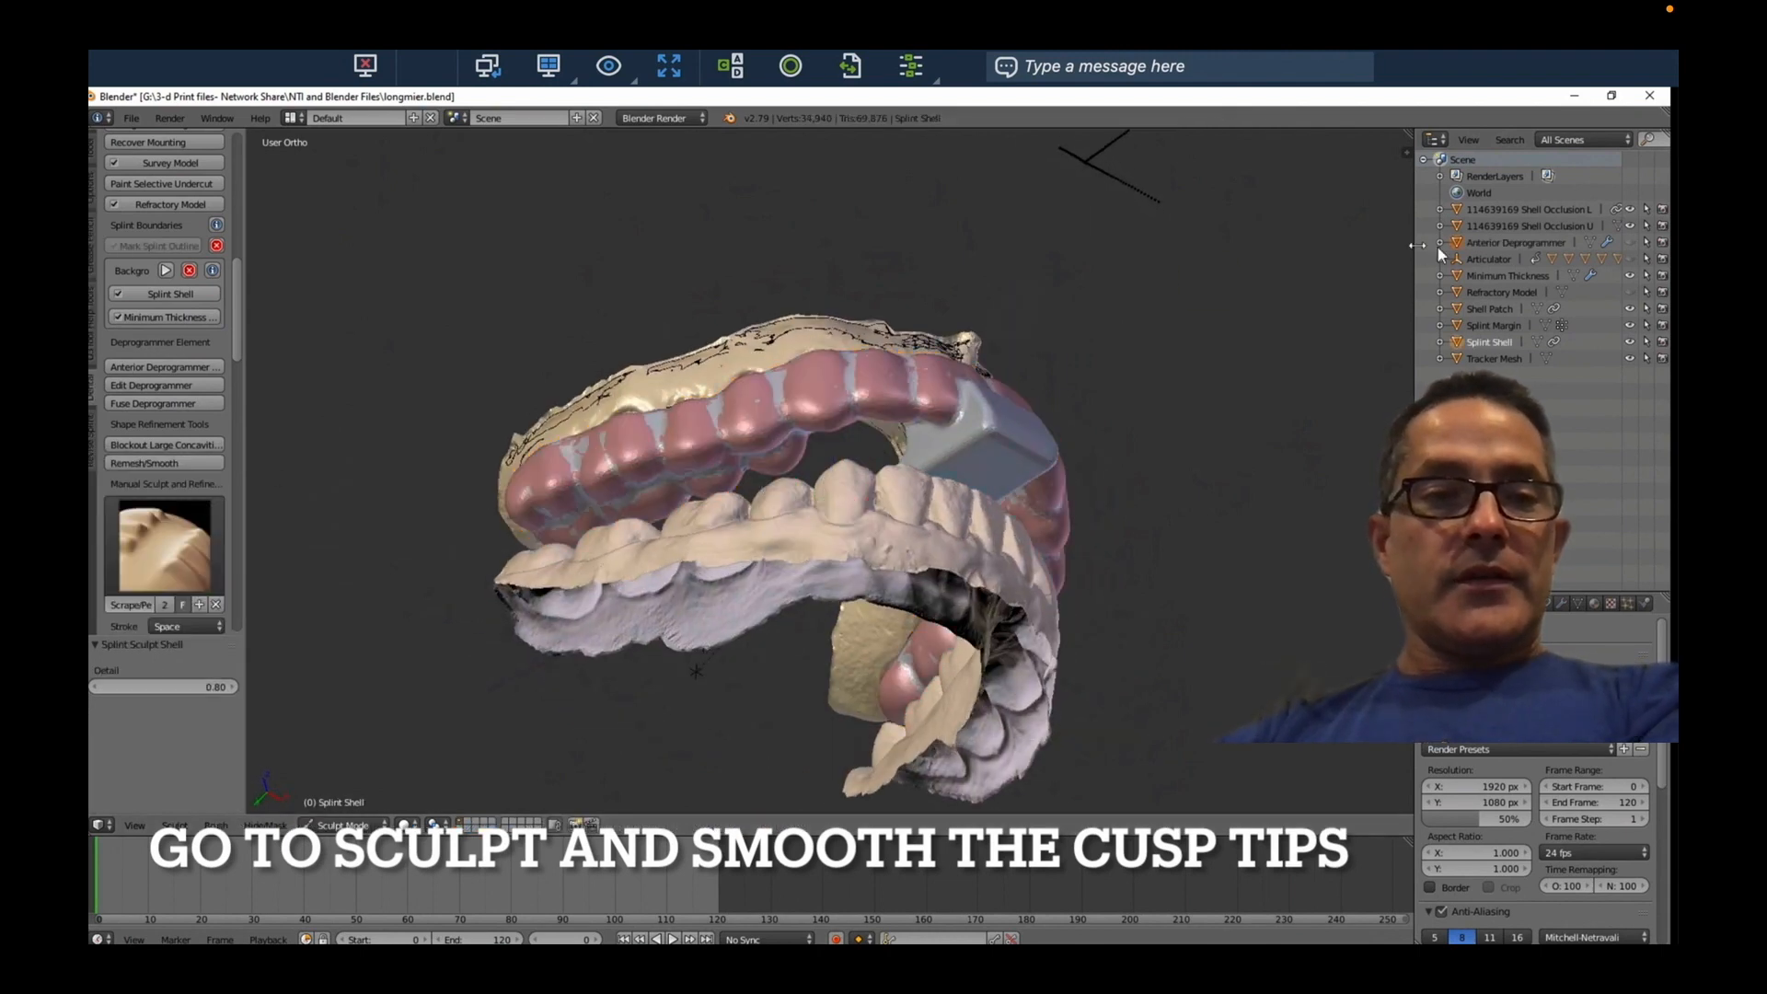
left_click(1630, 209)
middle_click_drag(1362, 387, 975, 324)
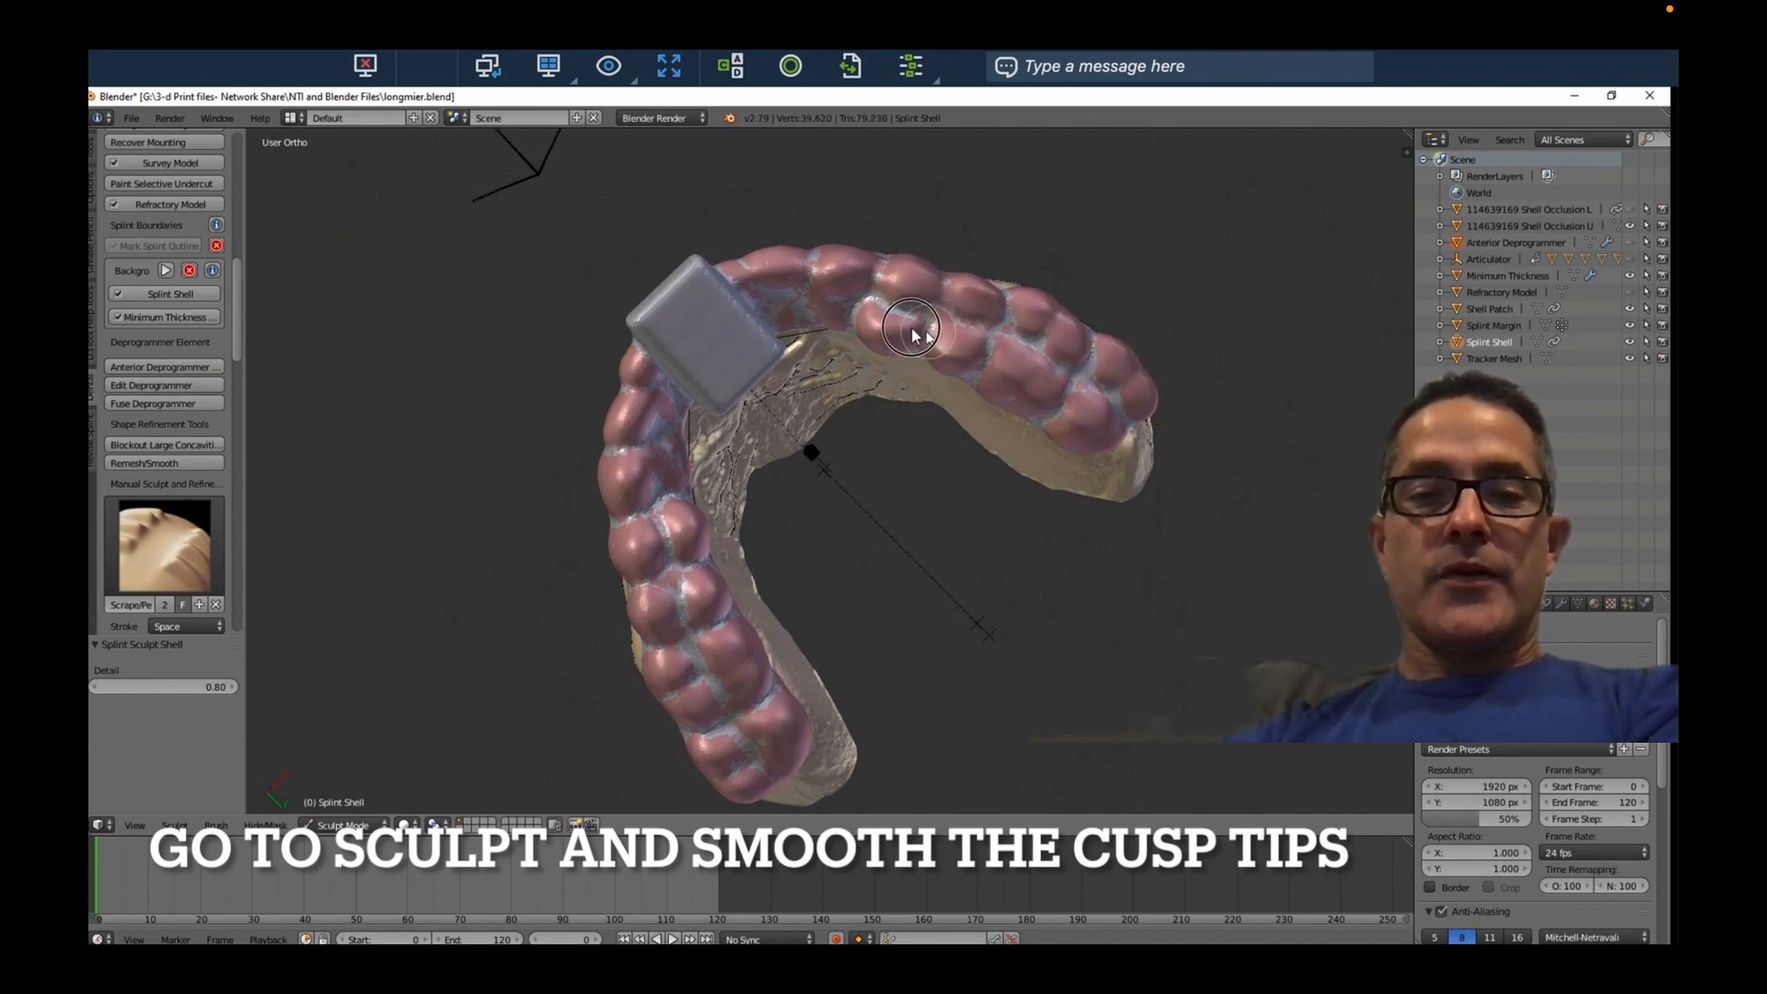
left_click_drag(914, 335, 831, 355)
mouse_move(686, 525)
left_mouse_down()
mouse_move(707, 614)
mouse_move(788, 755)
mouse_move(752, 791)
left_mouse_up()
mouse_move(699, 713)
left_mouse_down()
mouse_move(649, 570)
mouse_move(637, 379)
mouse_move(757, 244)
left_mouse_up()
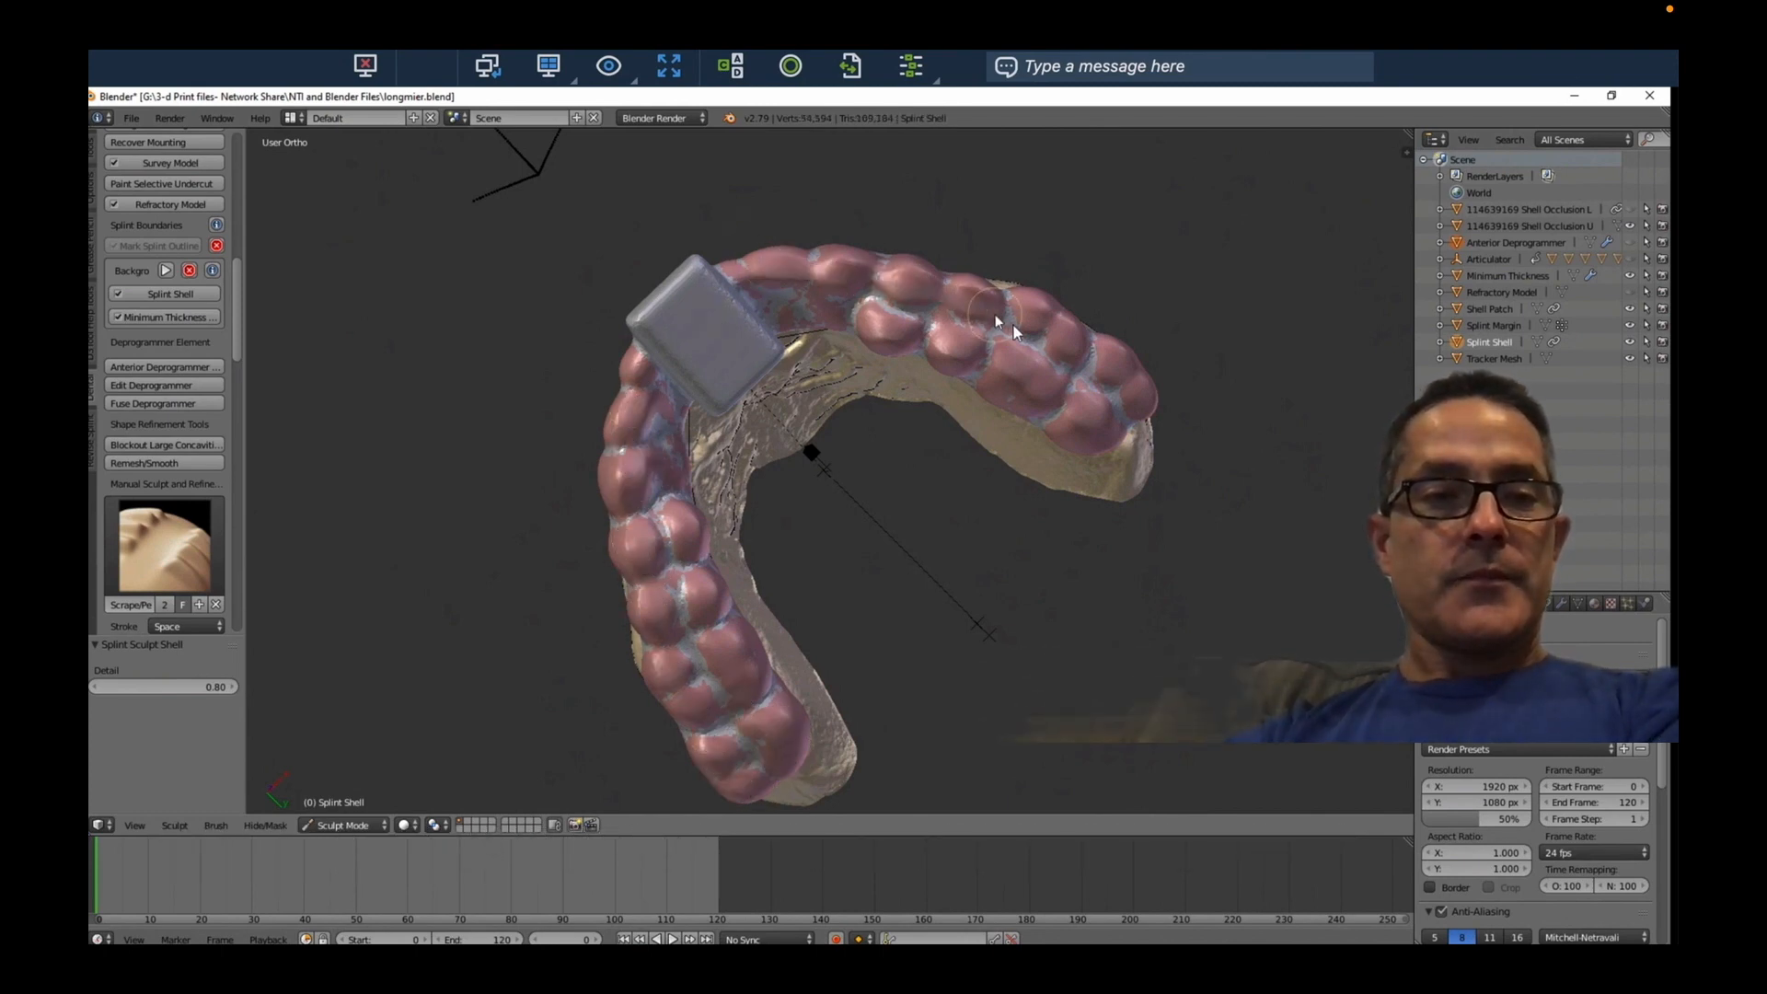
Finish sculpting and finalize the upper splint using the Volume solver
scroll(204, 585, "up", 3)
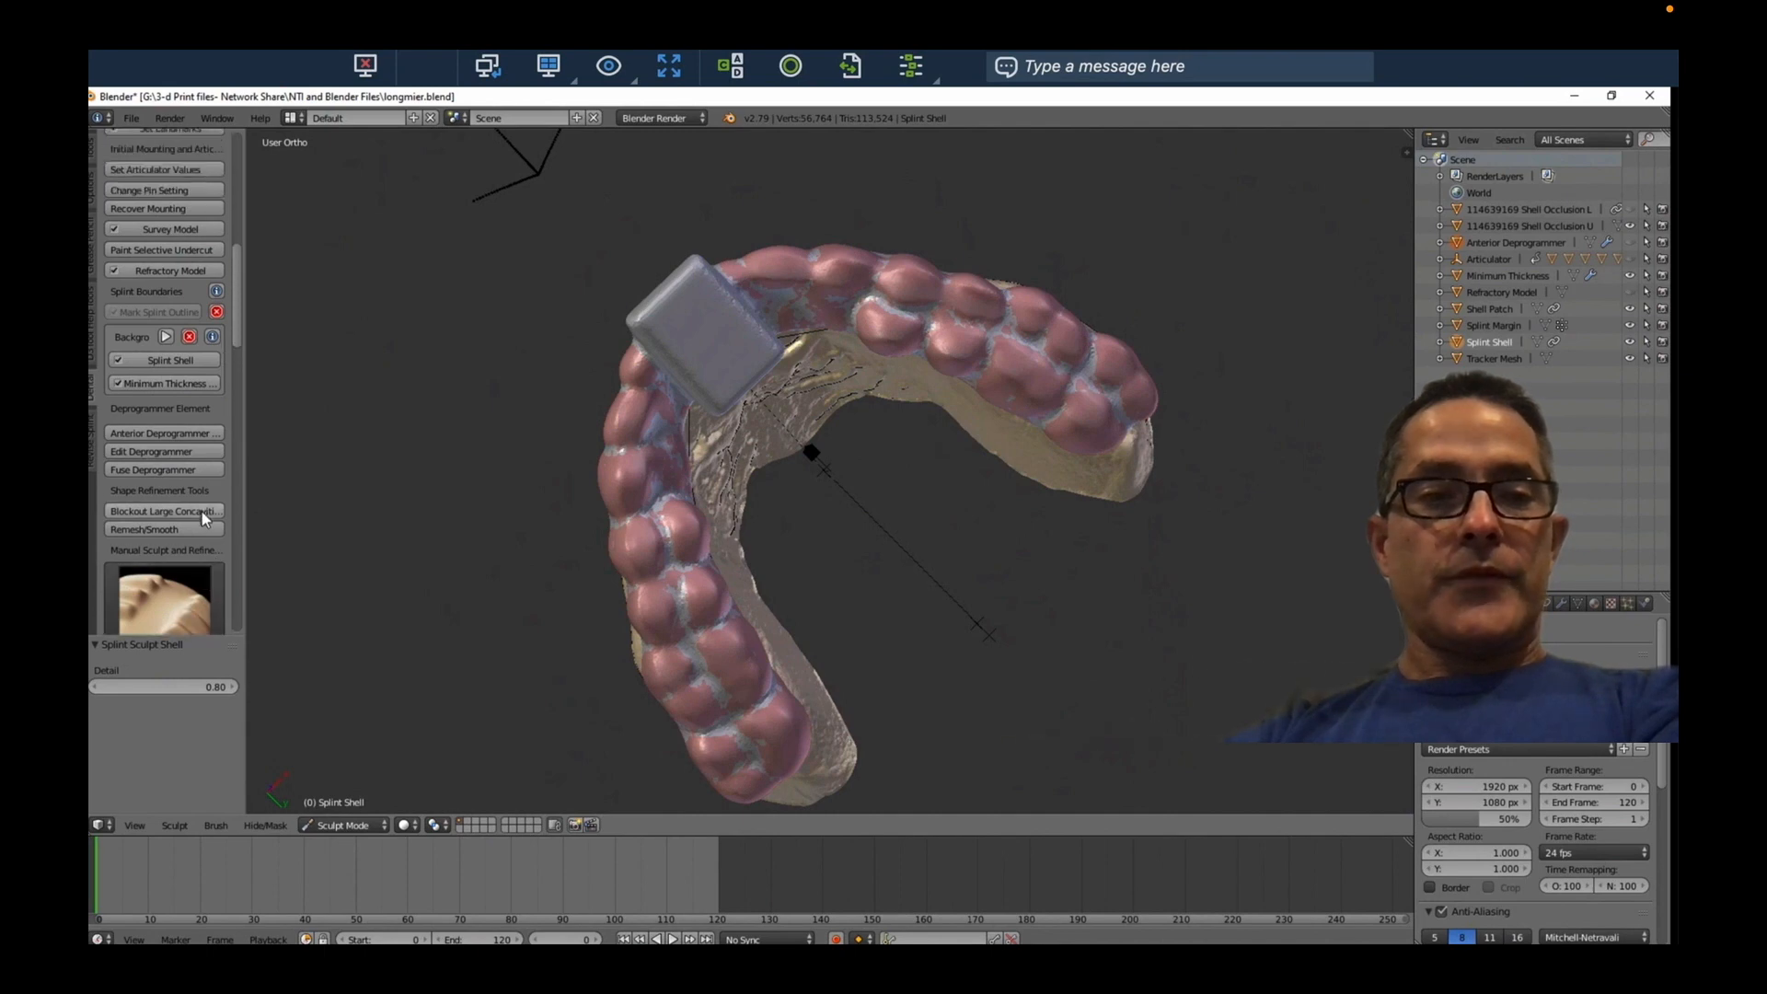
left_click(238, 322)
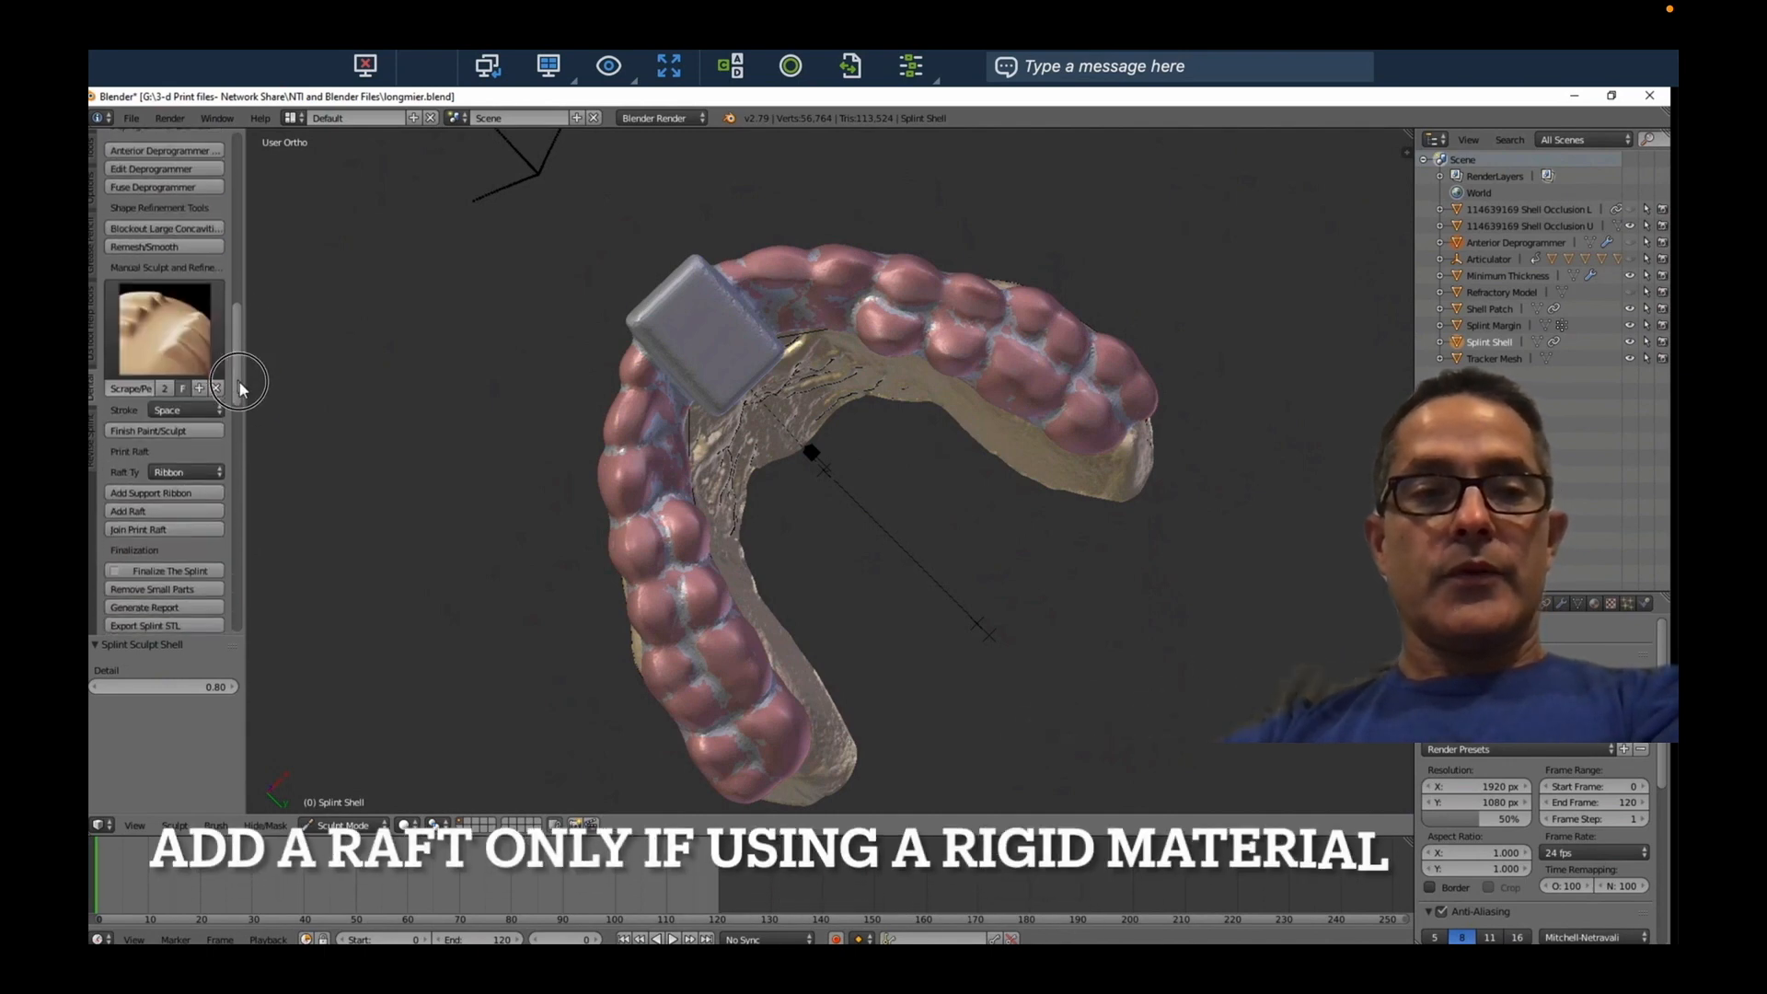
left_click(159, 431)
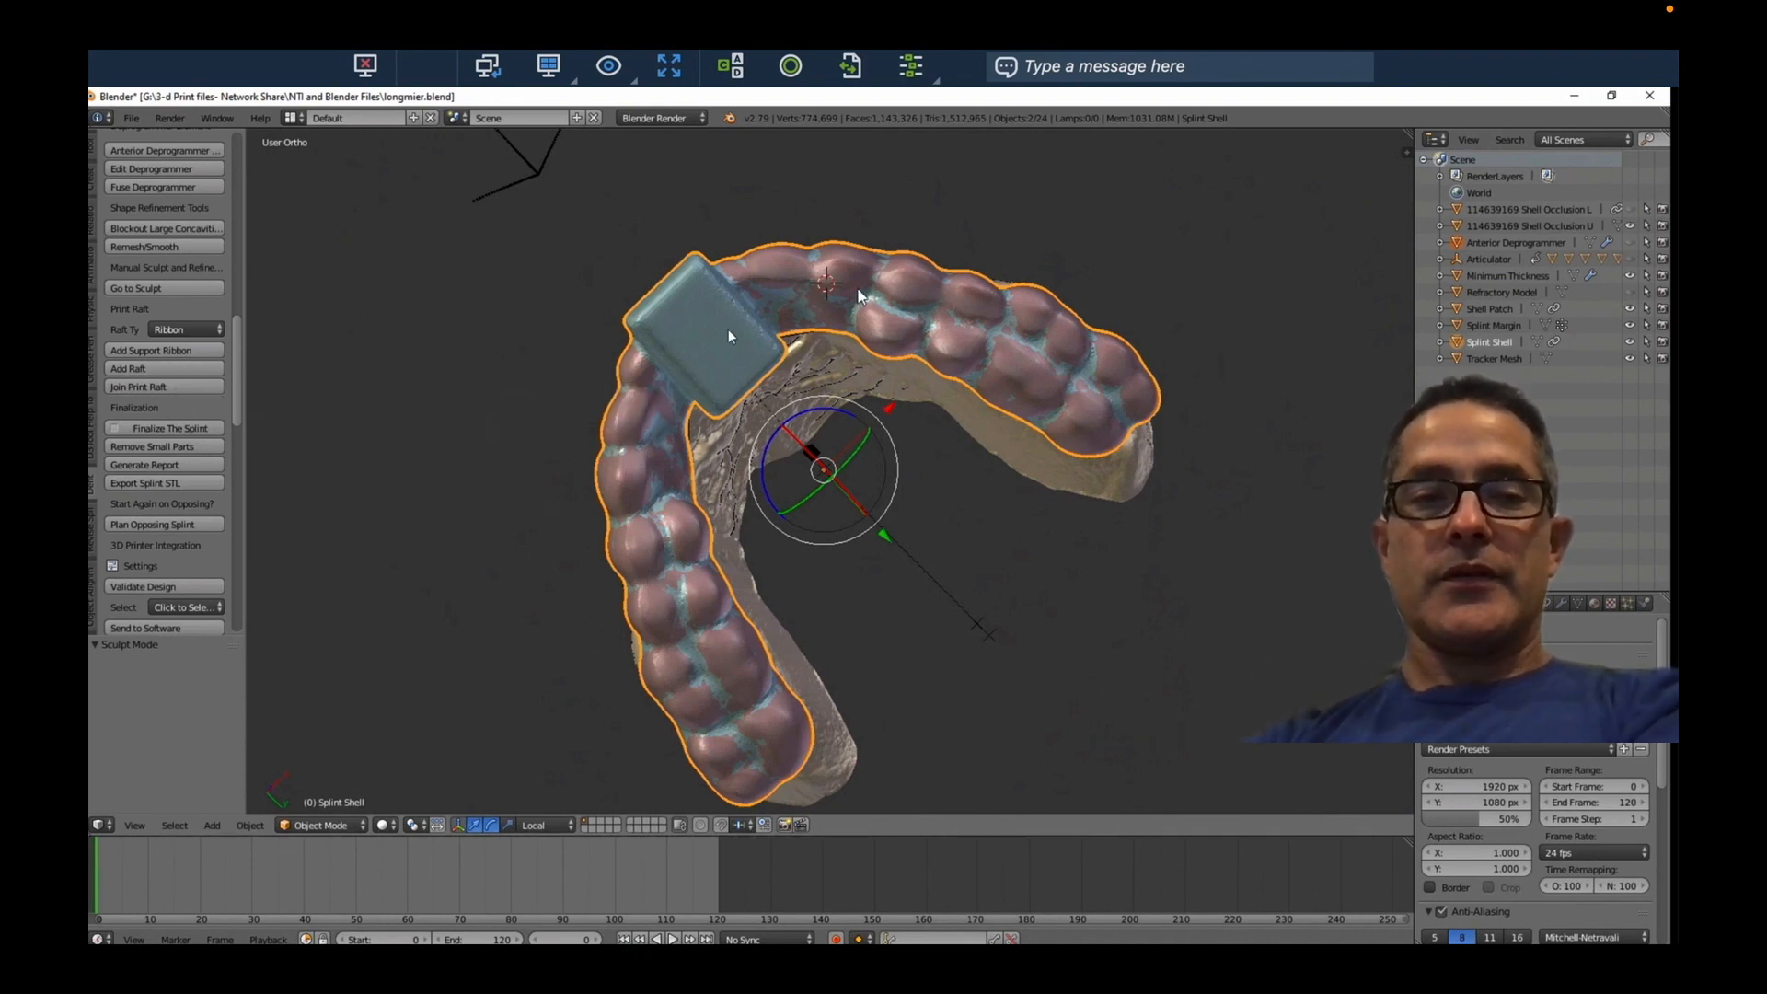
left_click(168, 433)
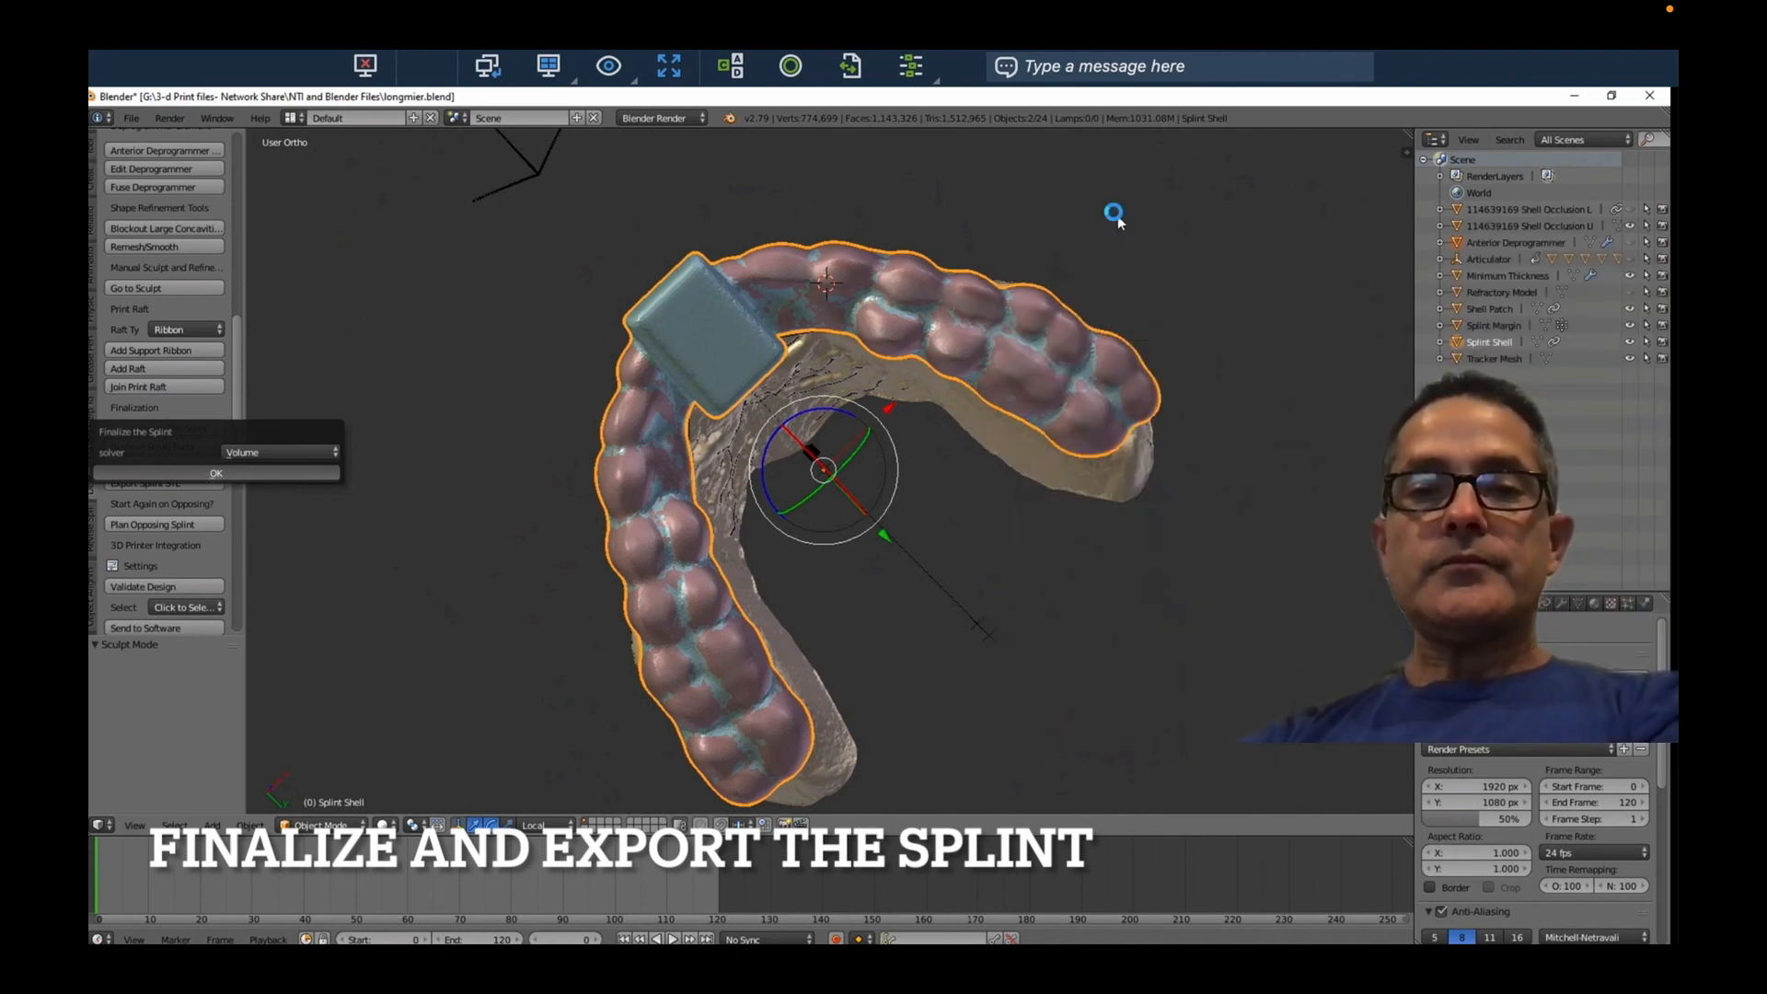
middle_click_drag(999, 230, 618, 715)
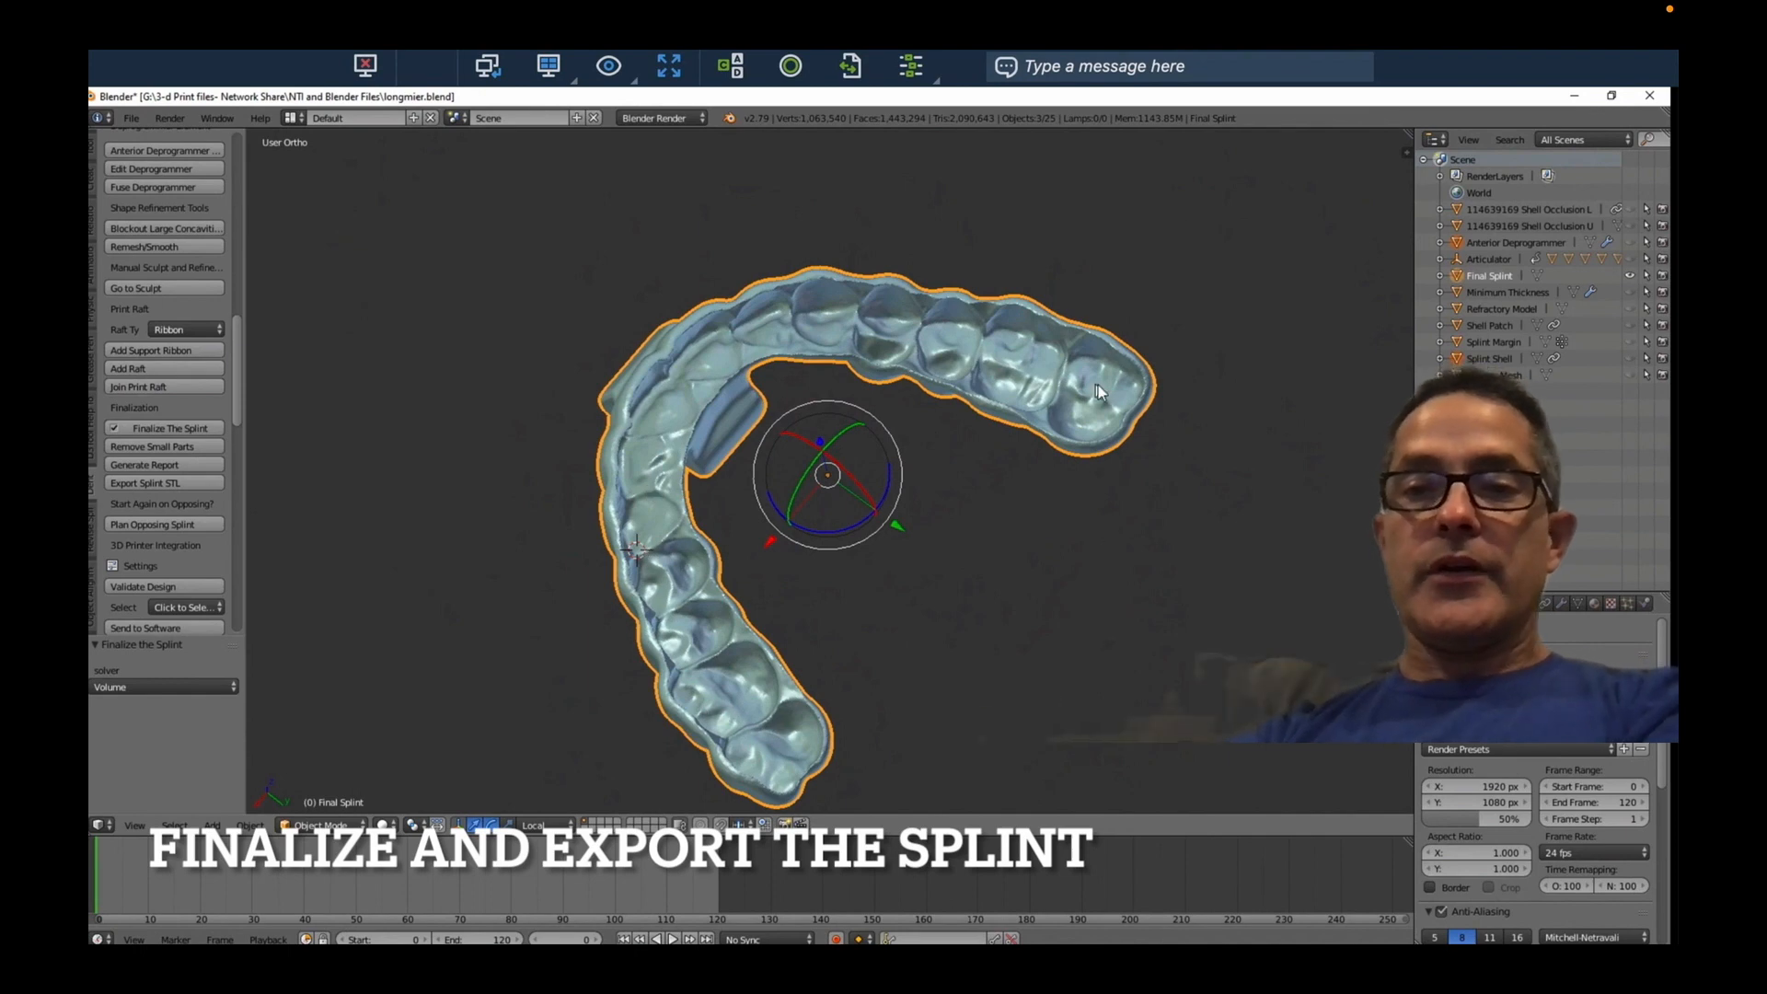
Export the final splint as an STL in the NTI and Blender Files folder, adding "upper deprogrammer" to the file name
right_click(1494, 274)
left_click(1279, 297)
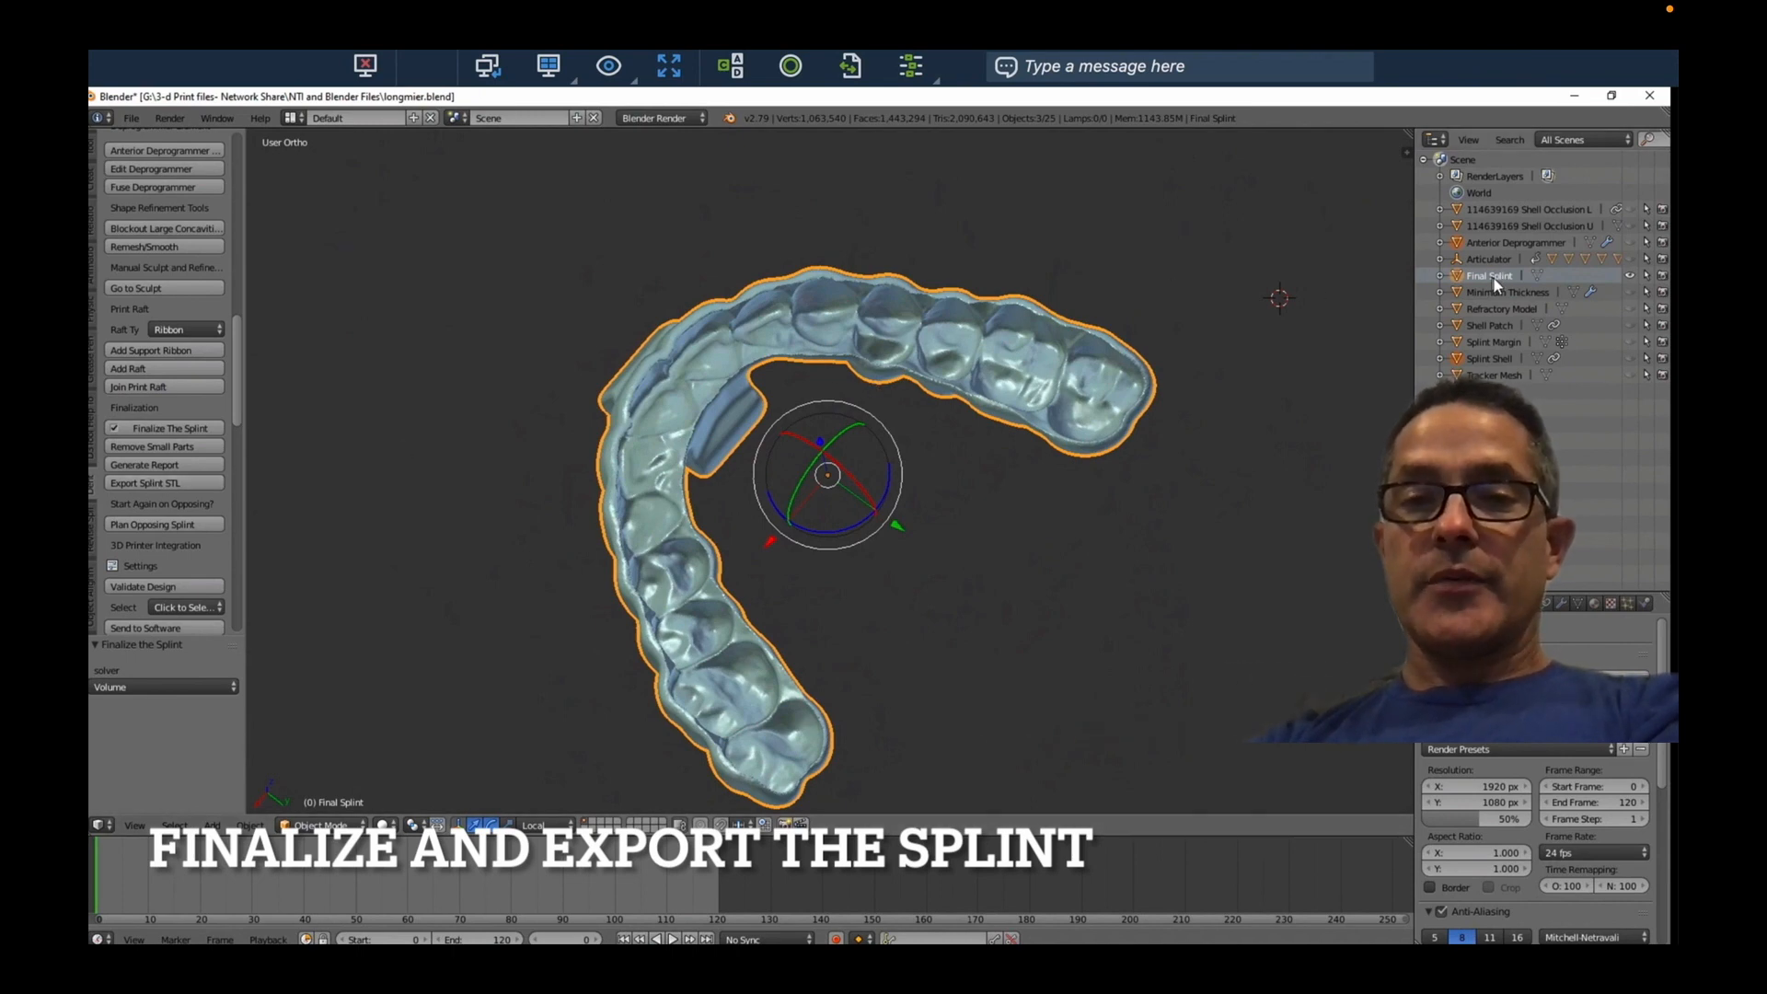
left_click(164, 483)
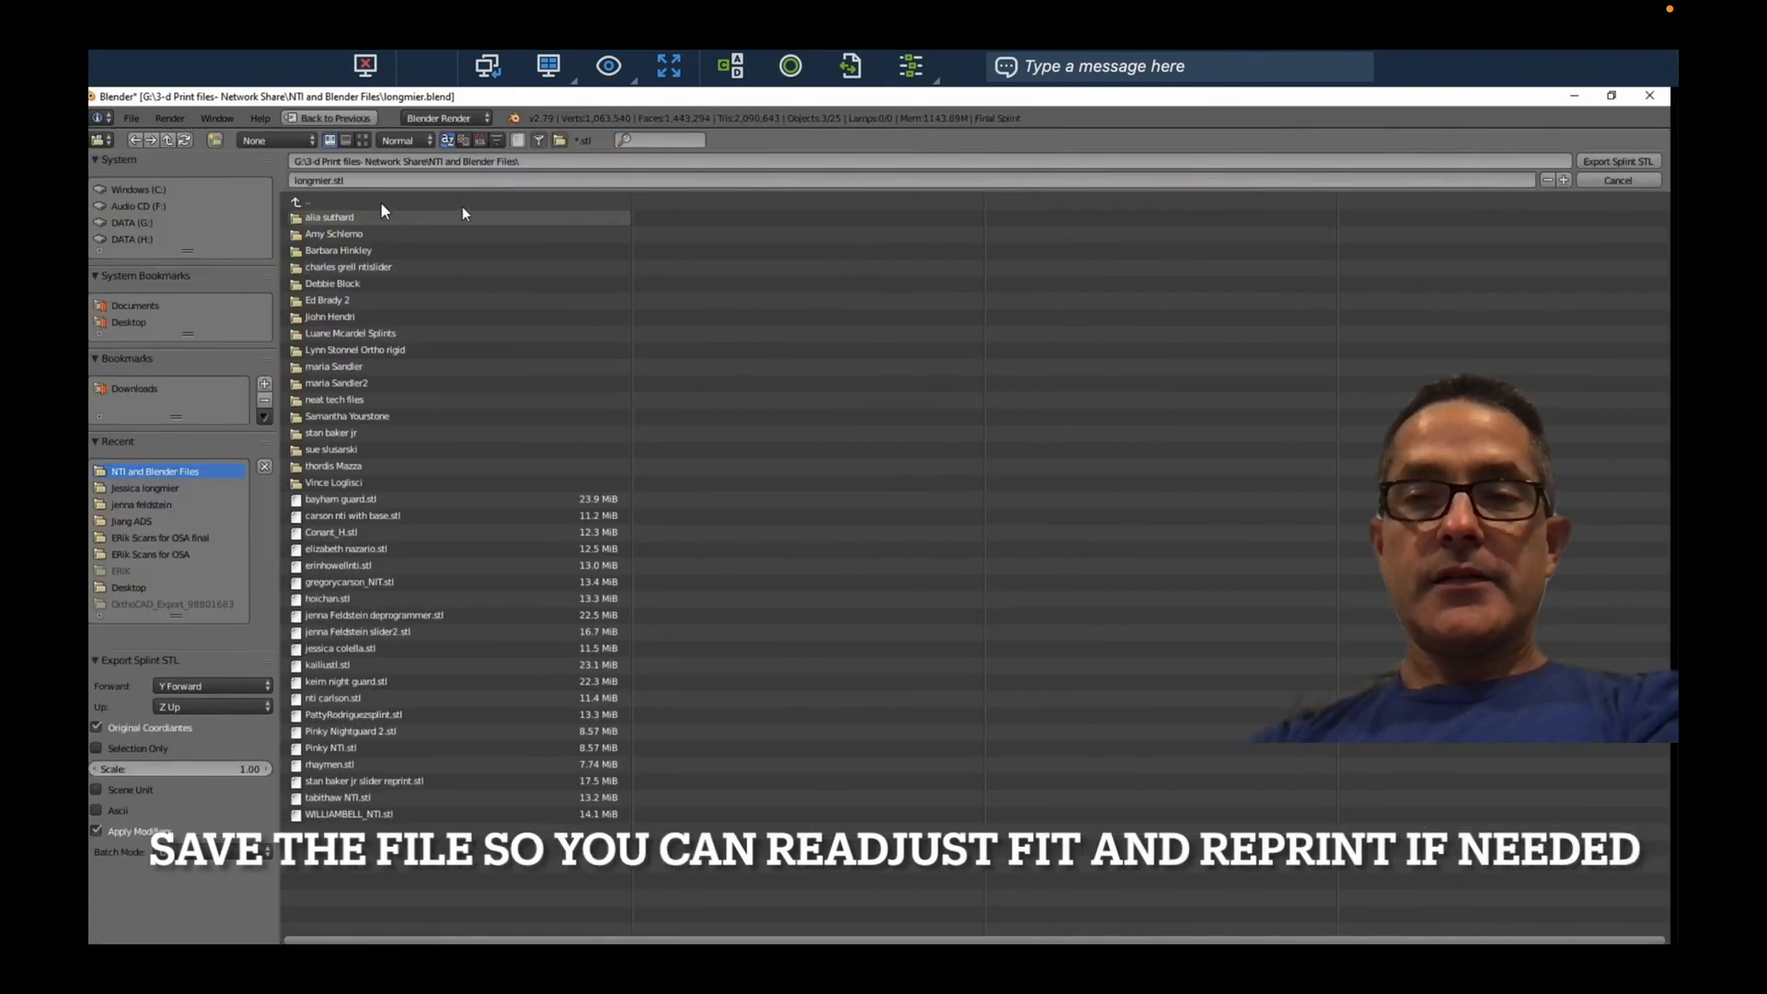
left_click(327, 180)
type("upper deprogrammer")
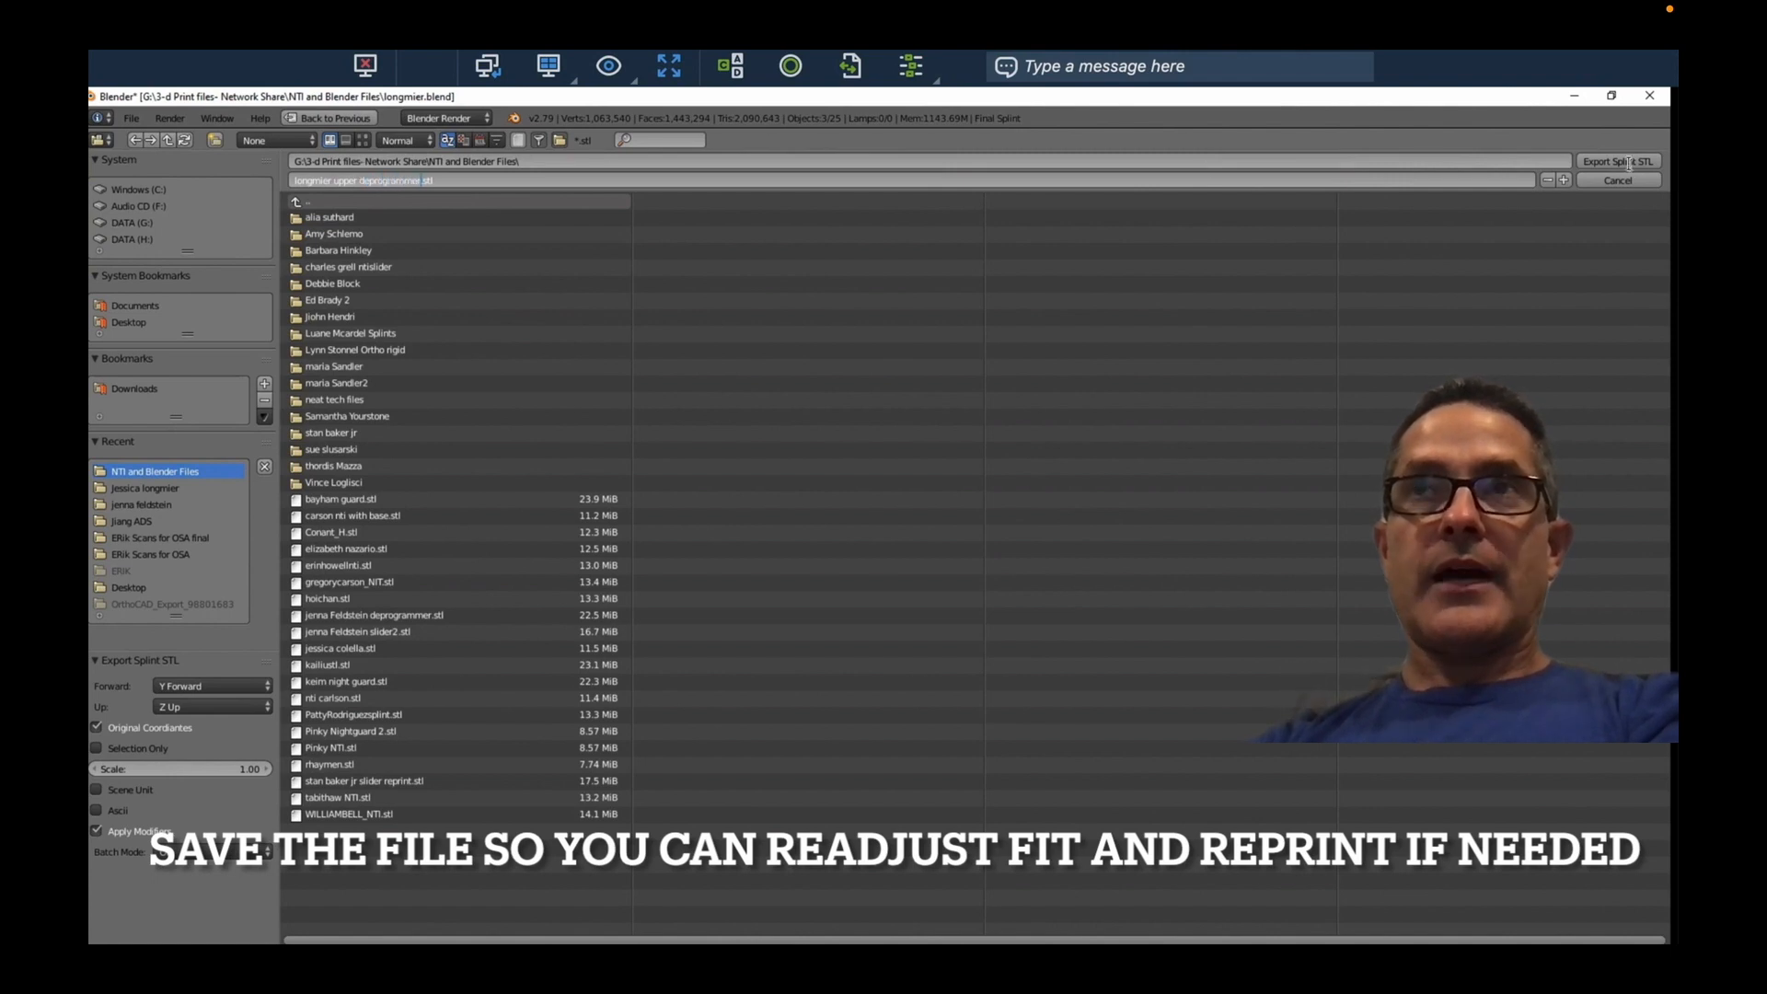
left_click(1631, 163)
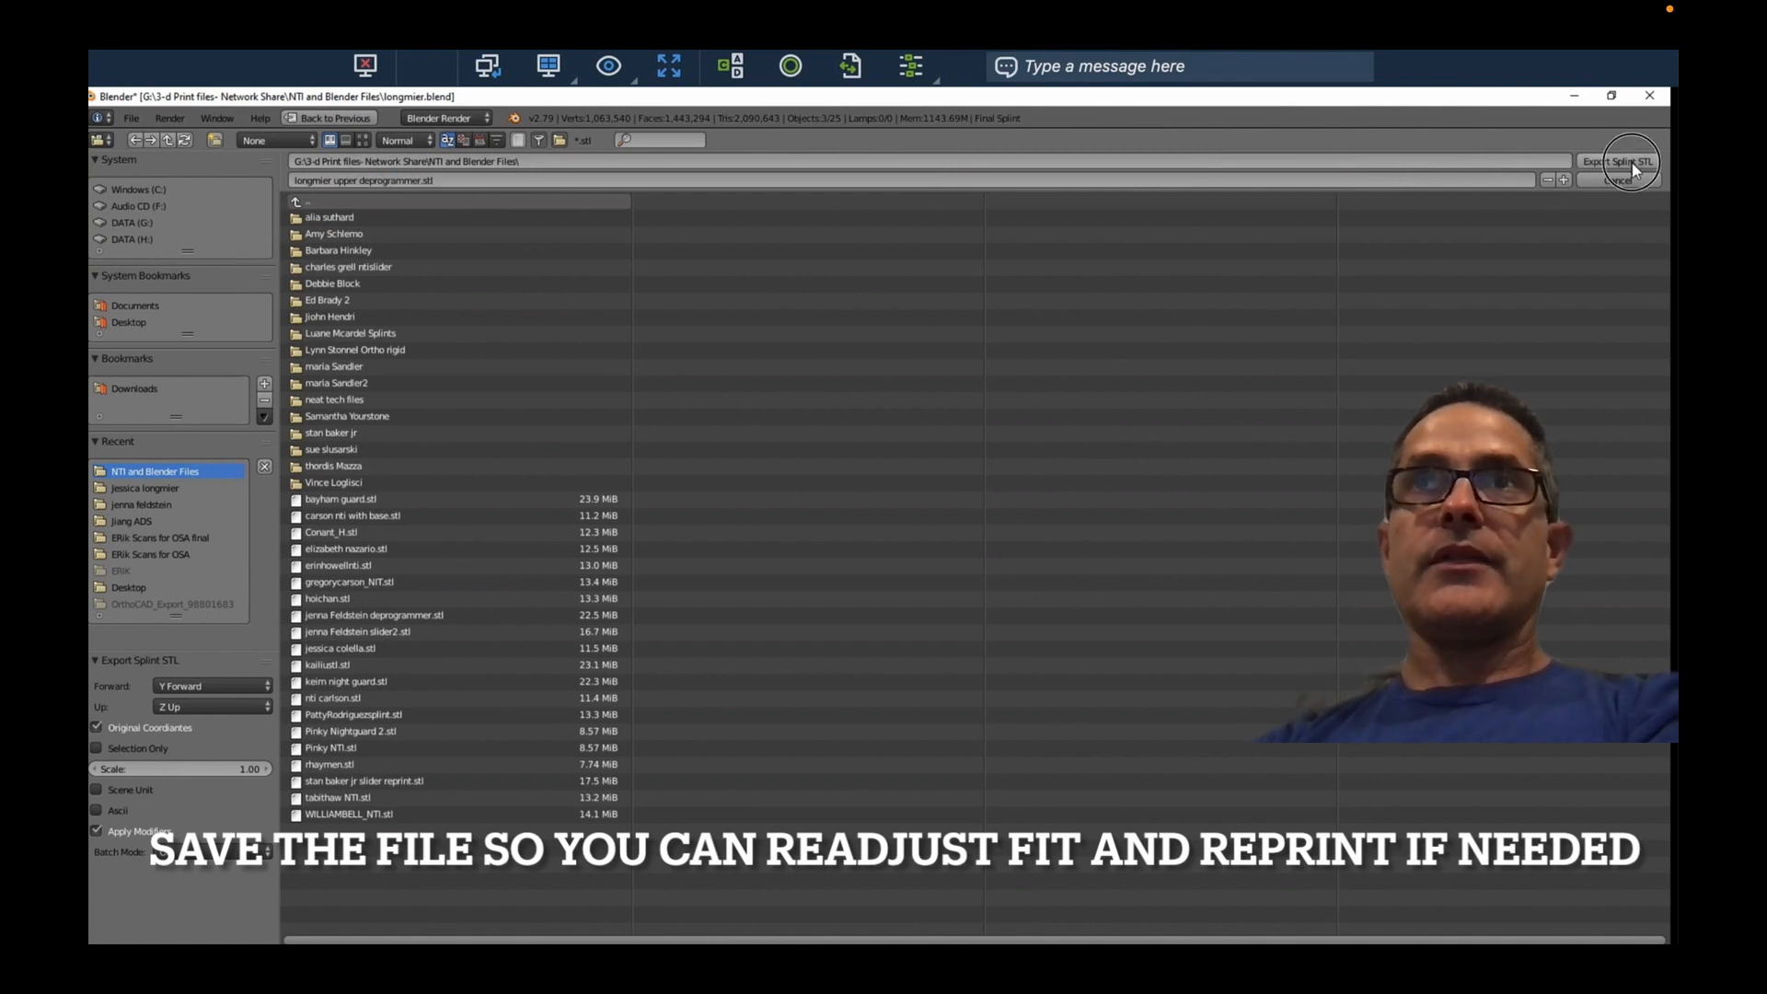
left_click(1631, 161)
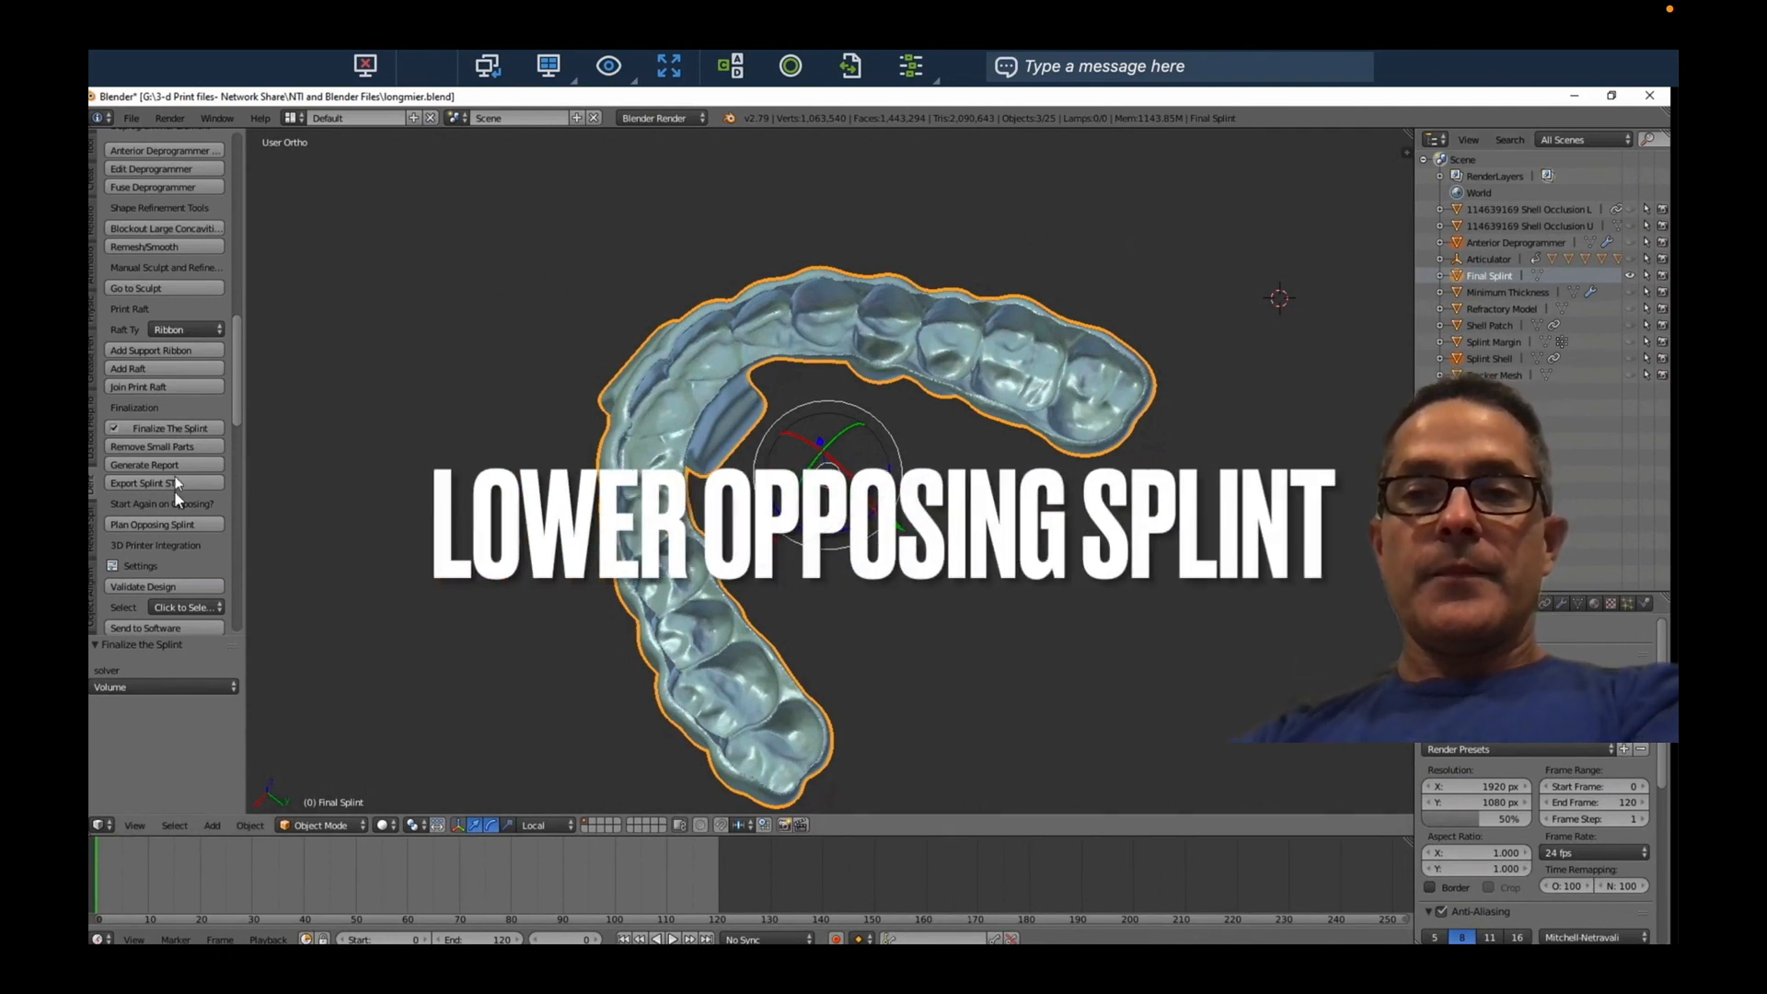
Show the upper and lower scans again and plan the opposing splint without keeping the functional surface or rim
left_click(1631, 225)
left_click(1630, 208)
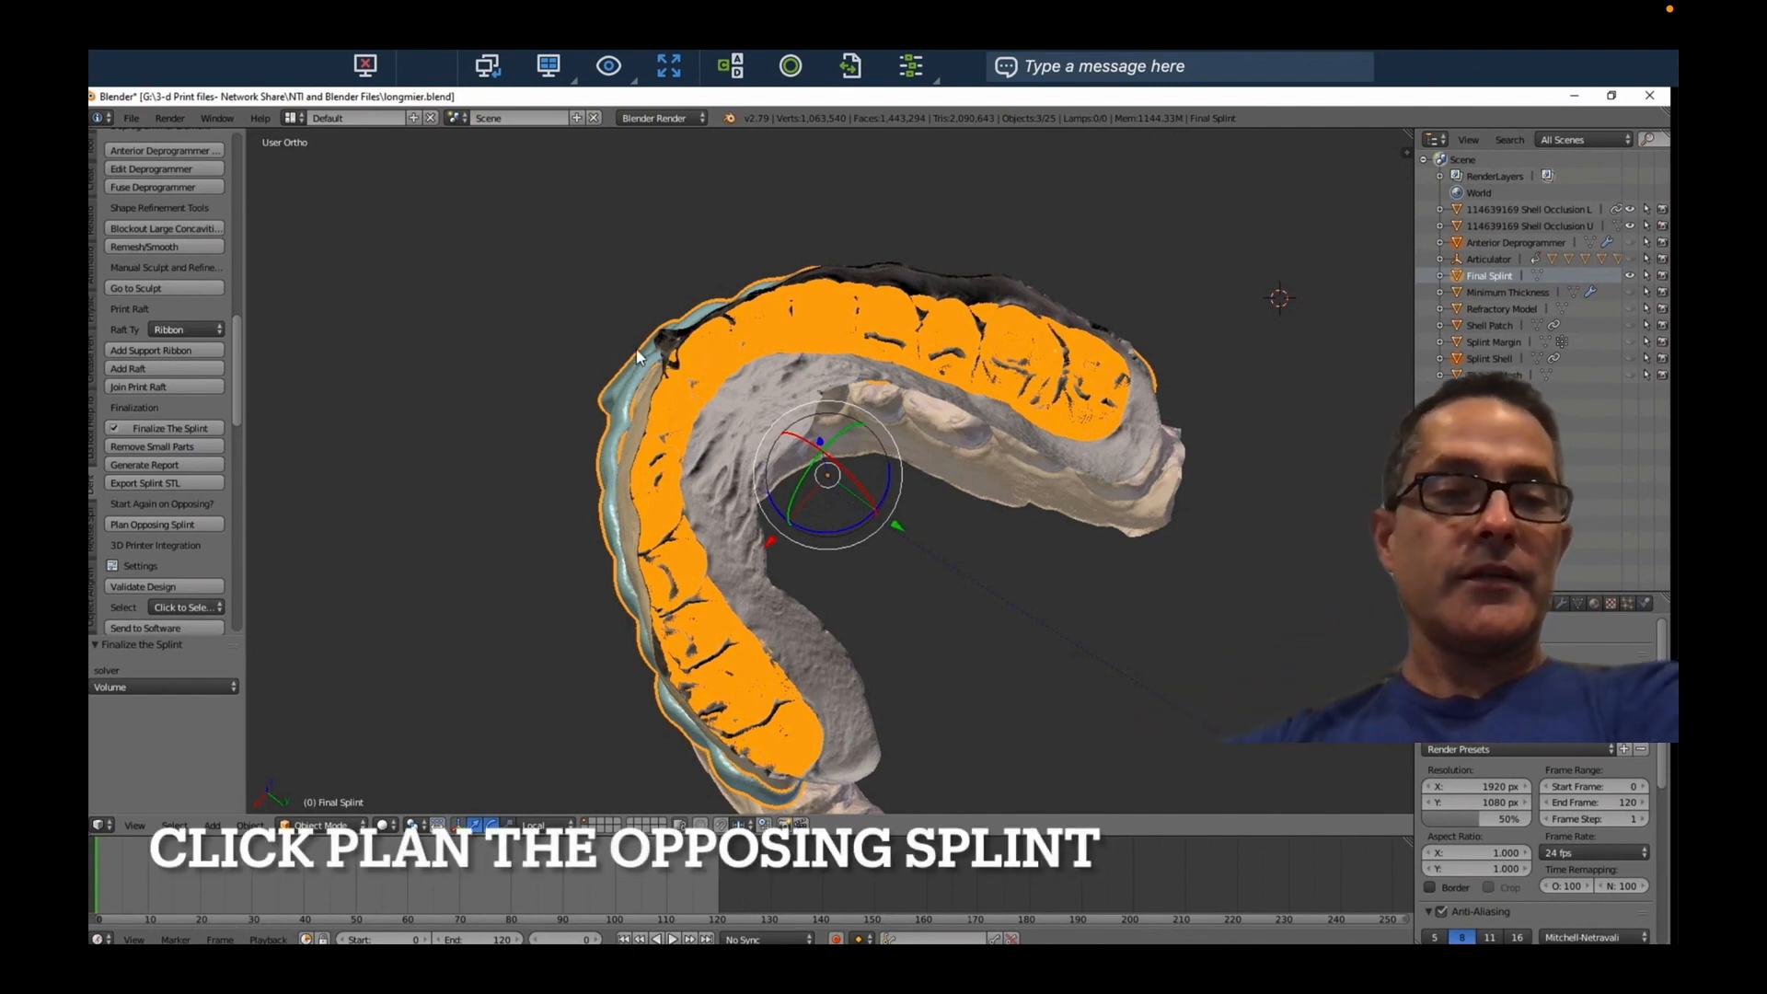
left_click(180, 533)
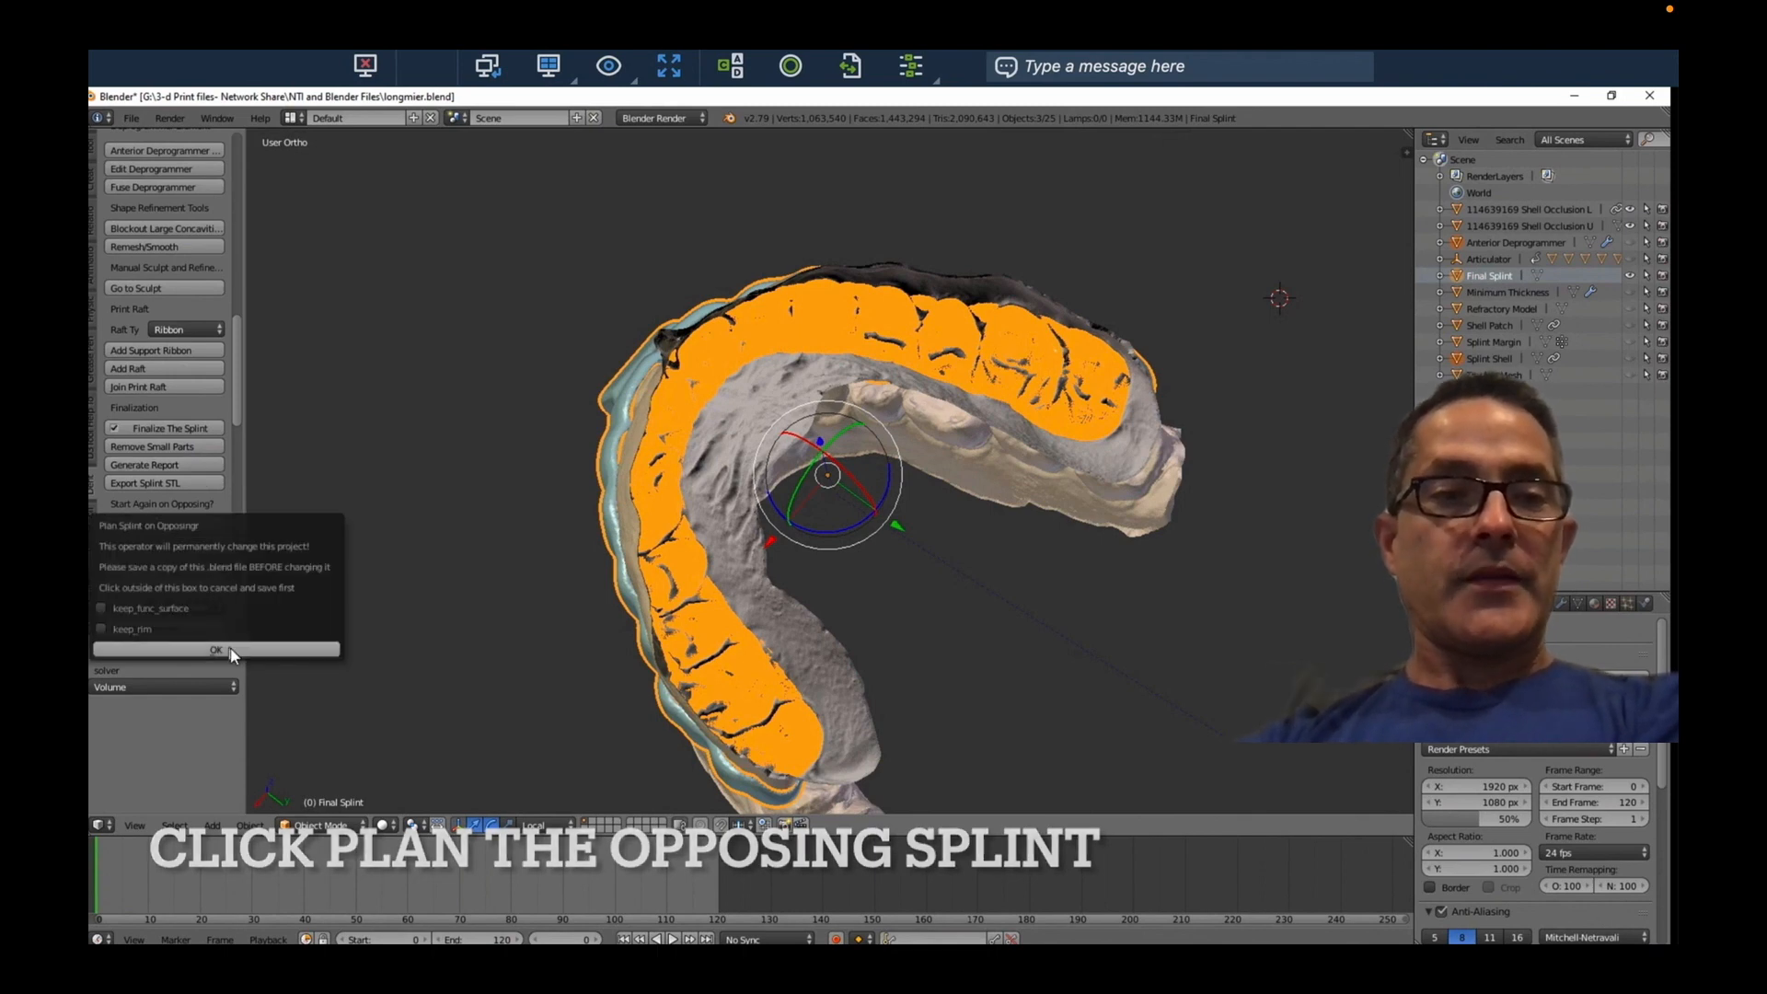
left_click(232, 650)
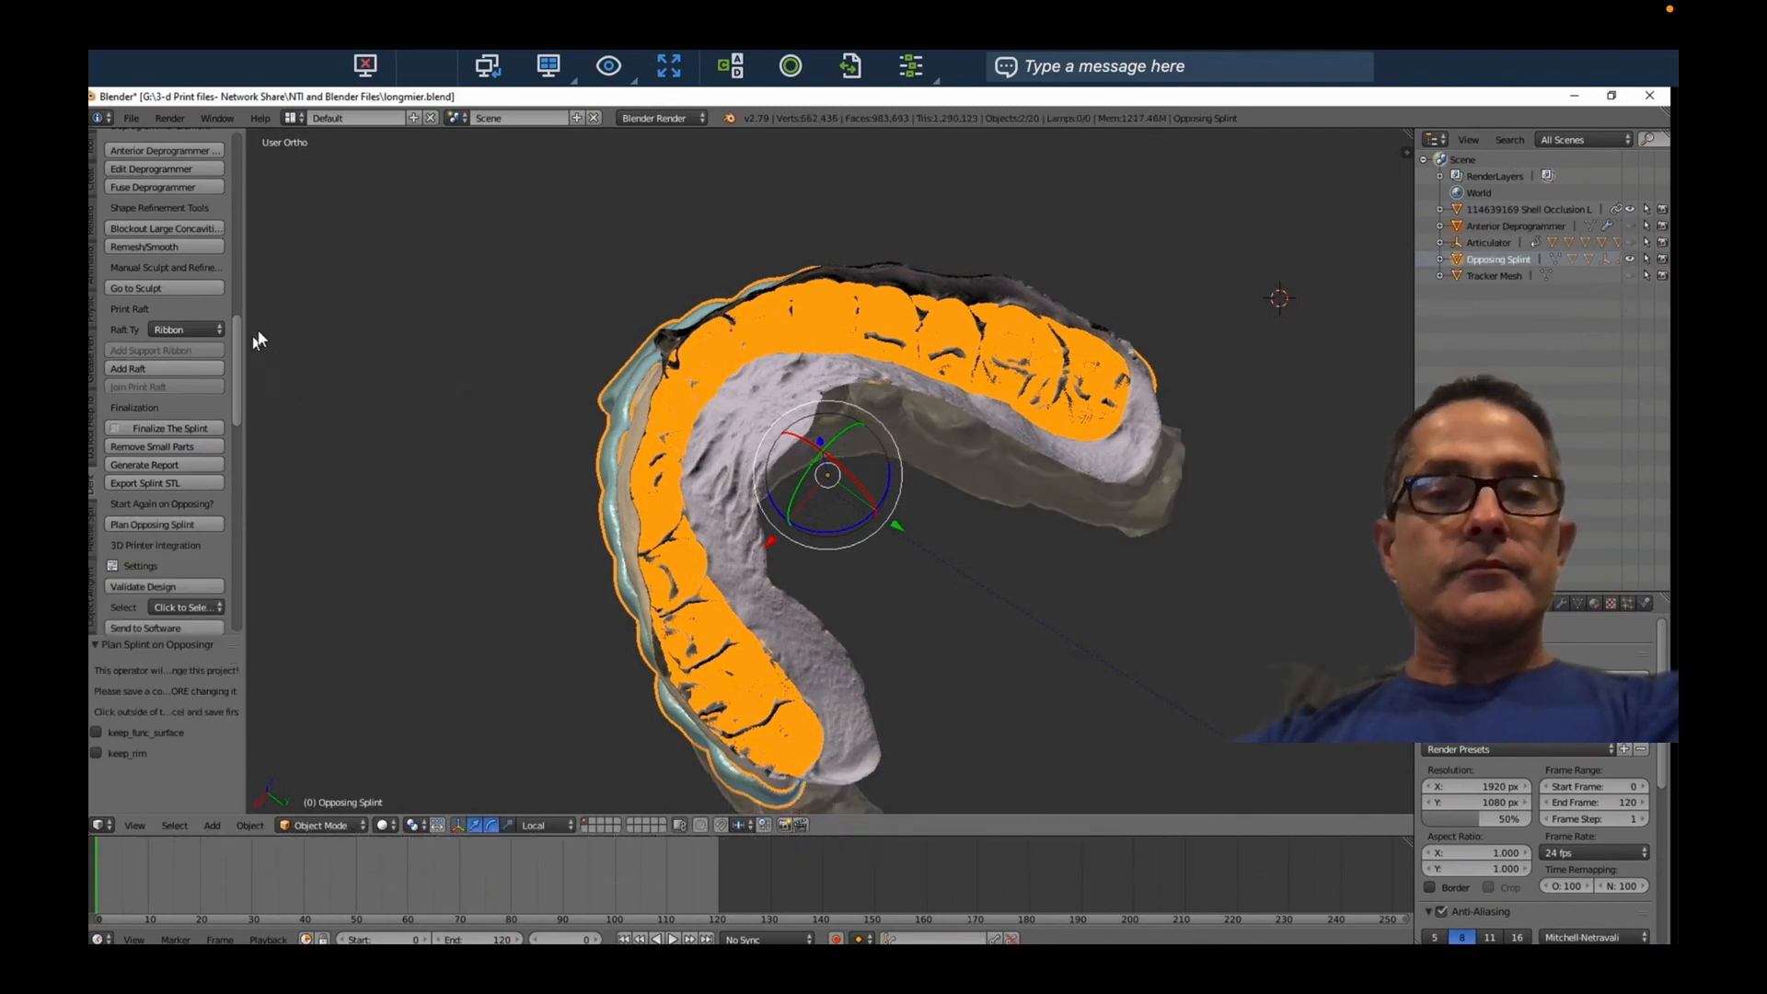
Set the lower scan as the splint model and the finished upper splint as the opposing model
left_click_drag(236, 345, 163, 125)
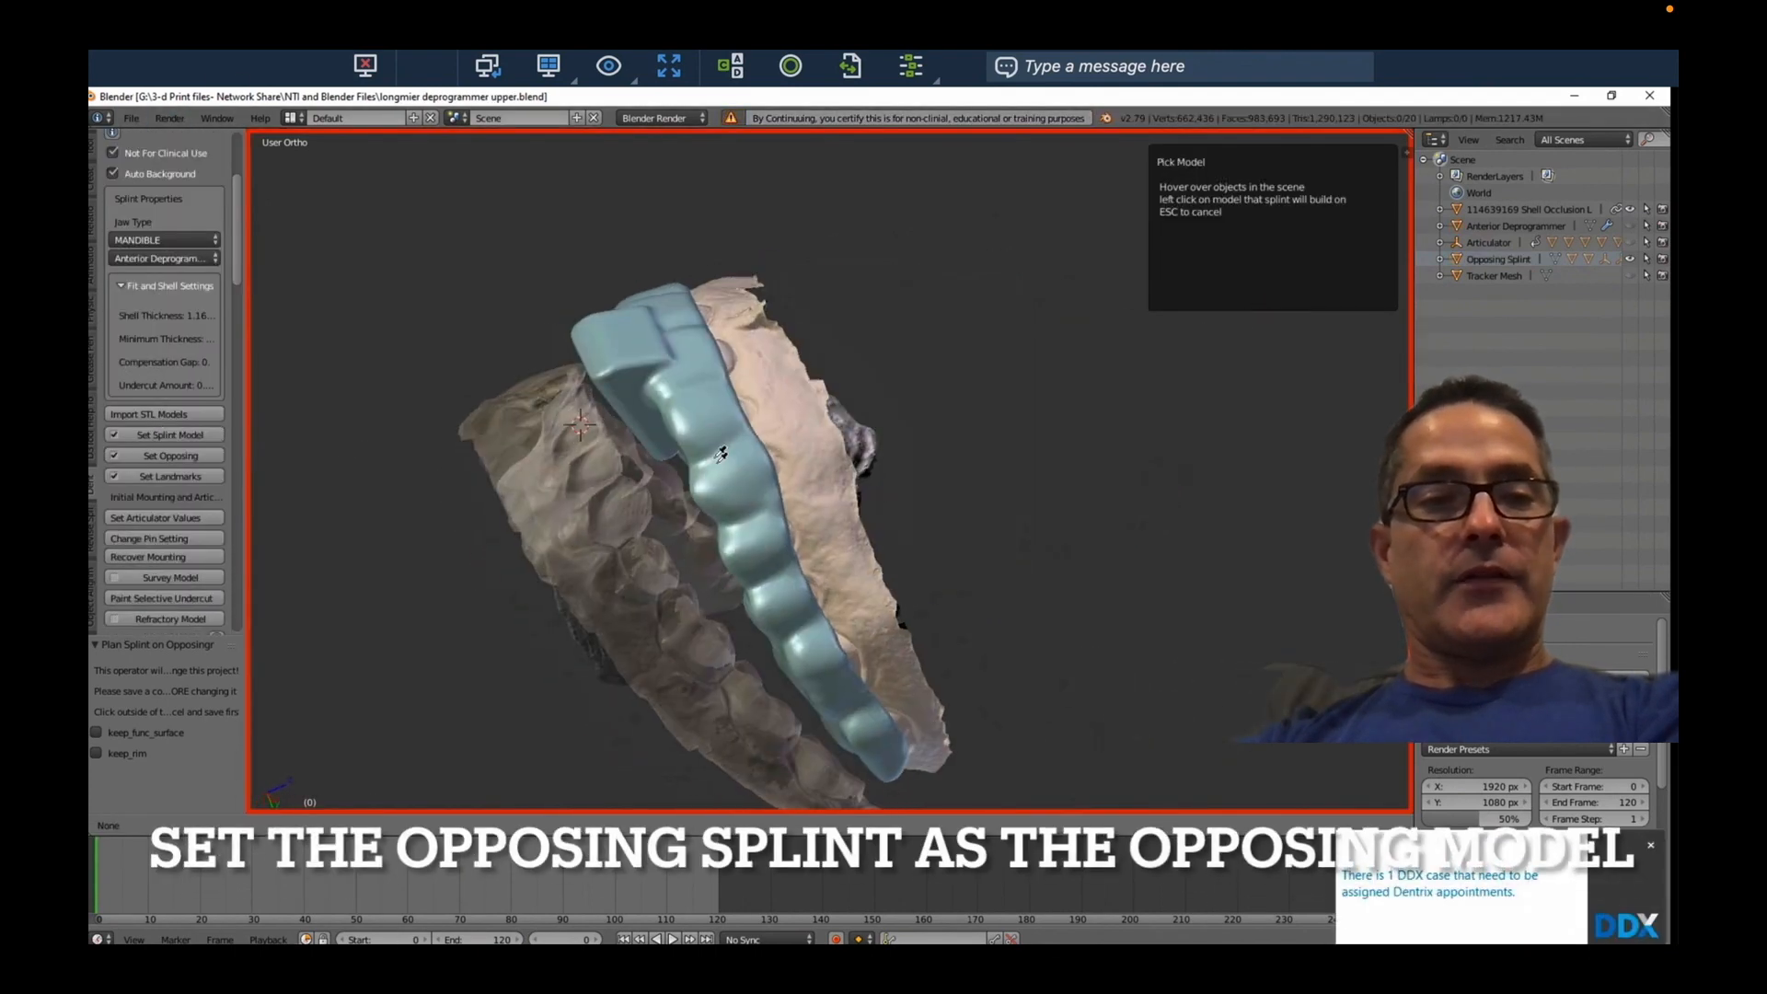
left_click(570, 543)
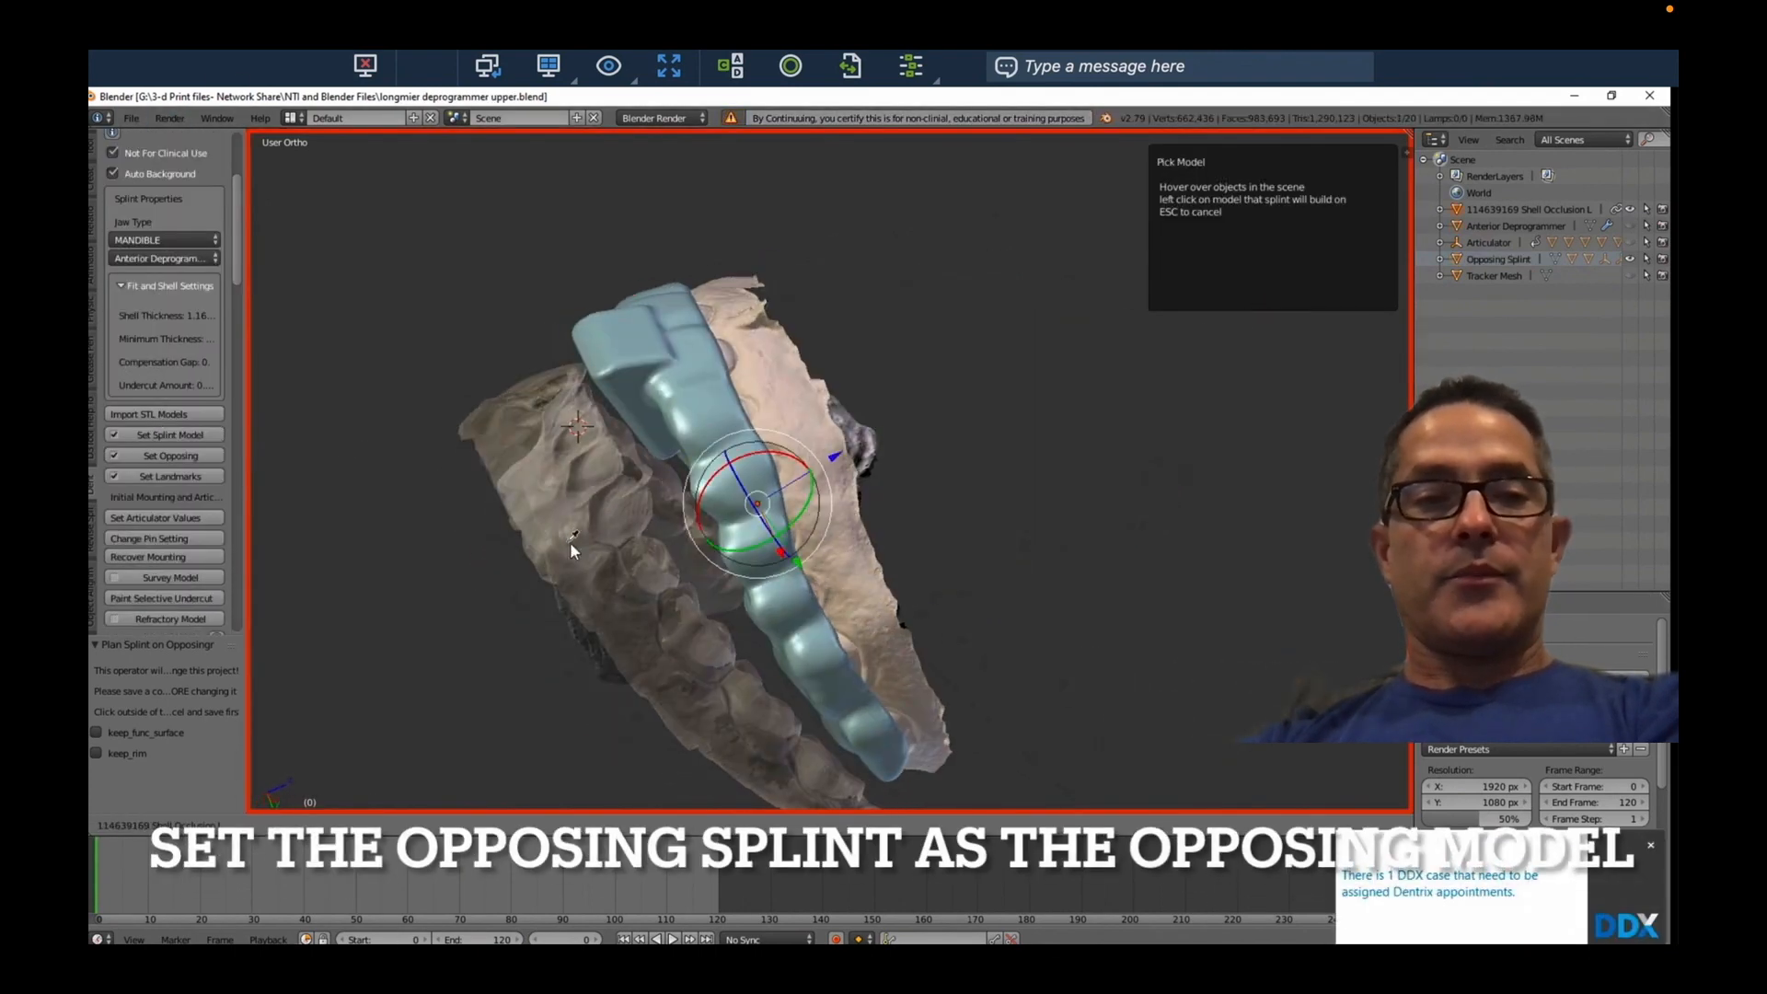
left_click(186, 456)
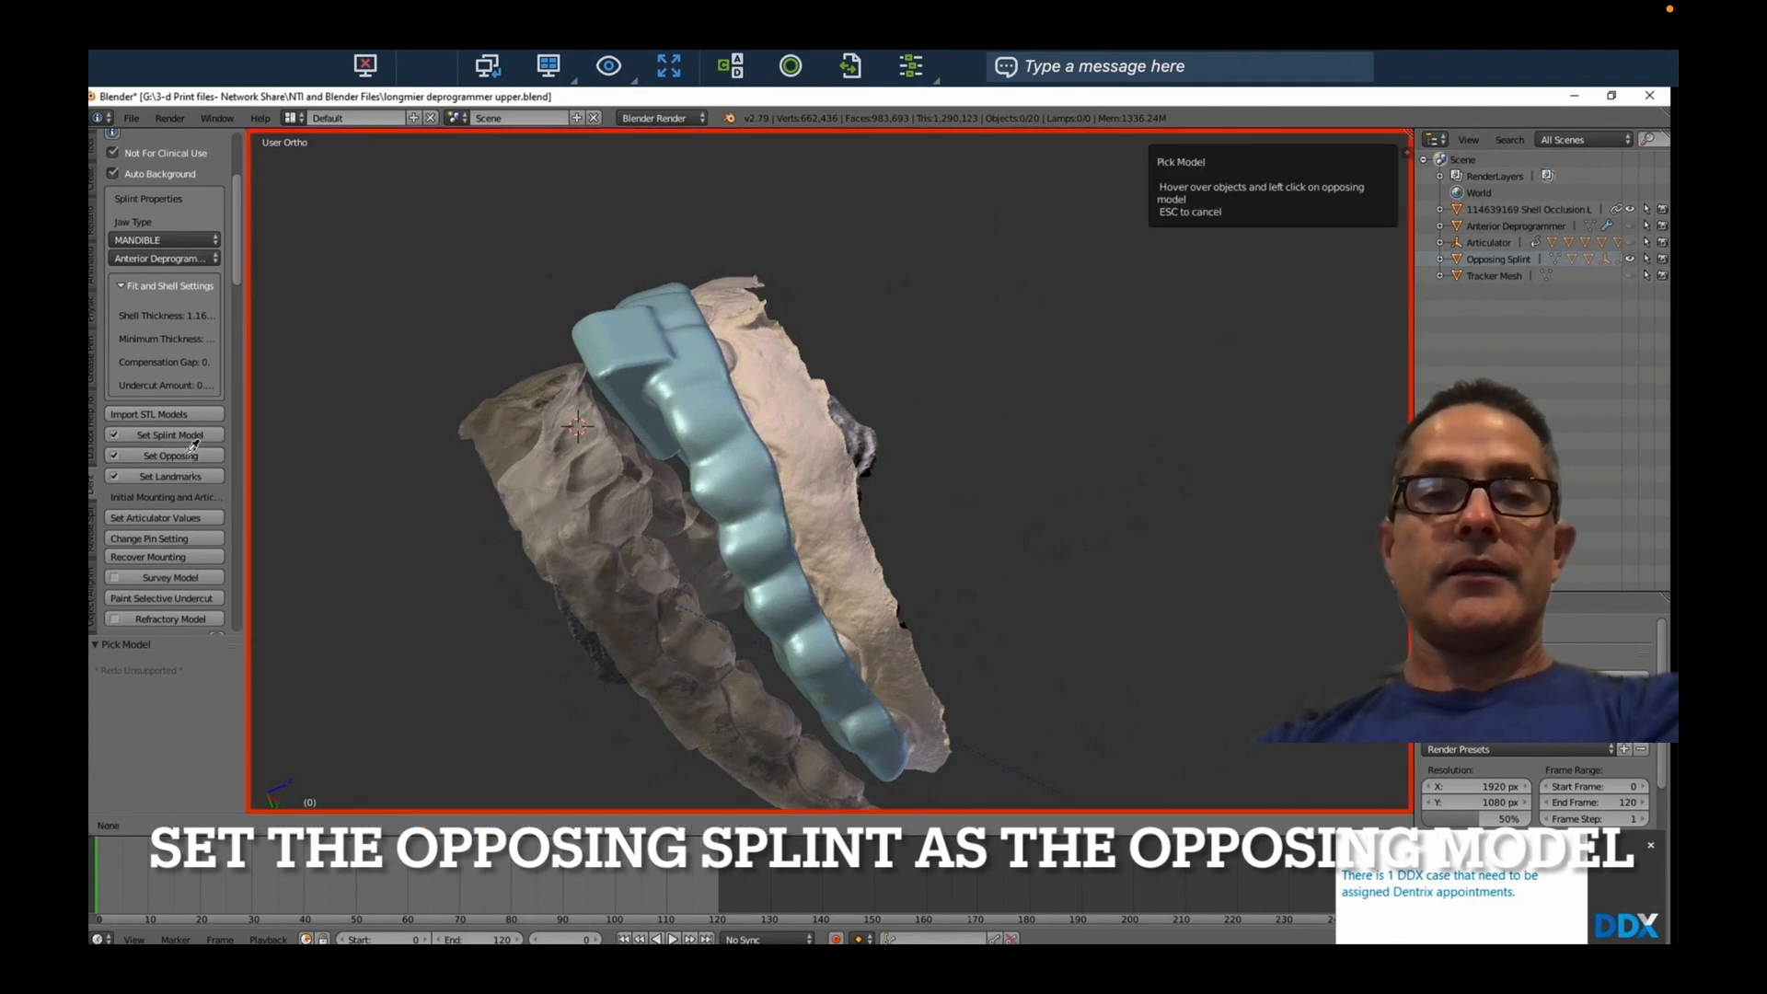
left_click(712, 423)
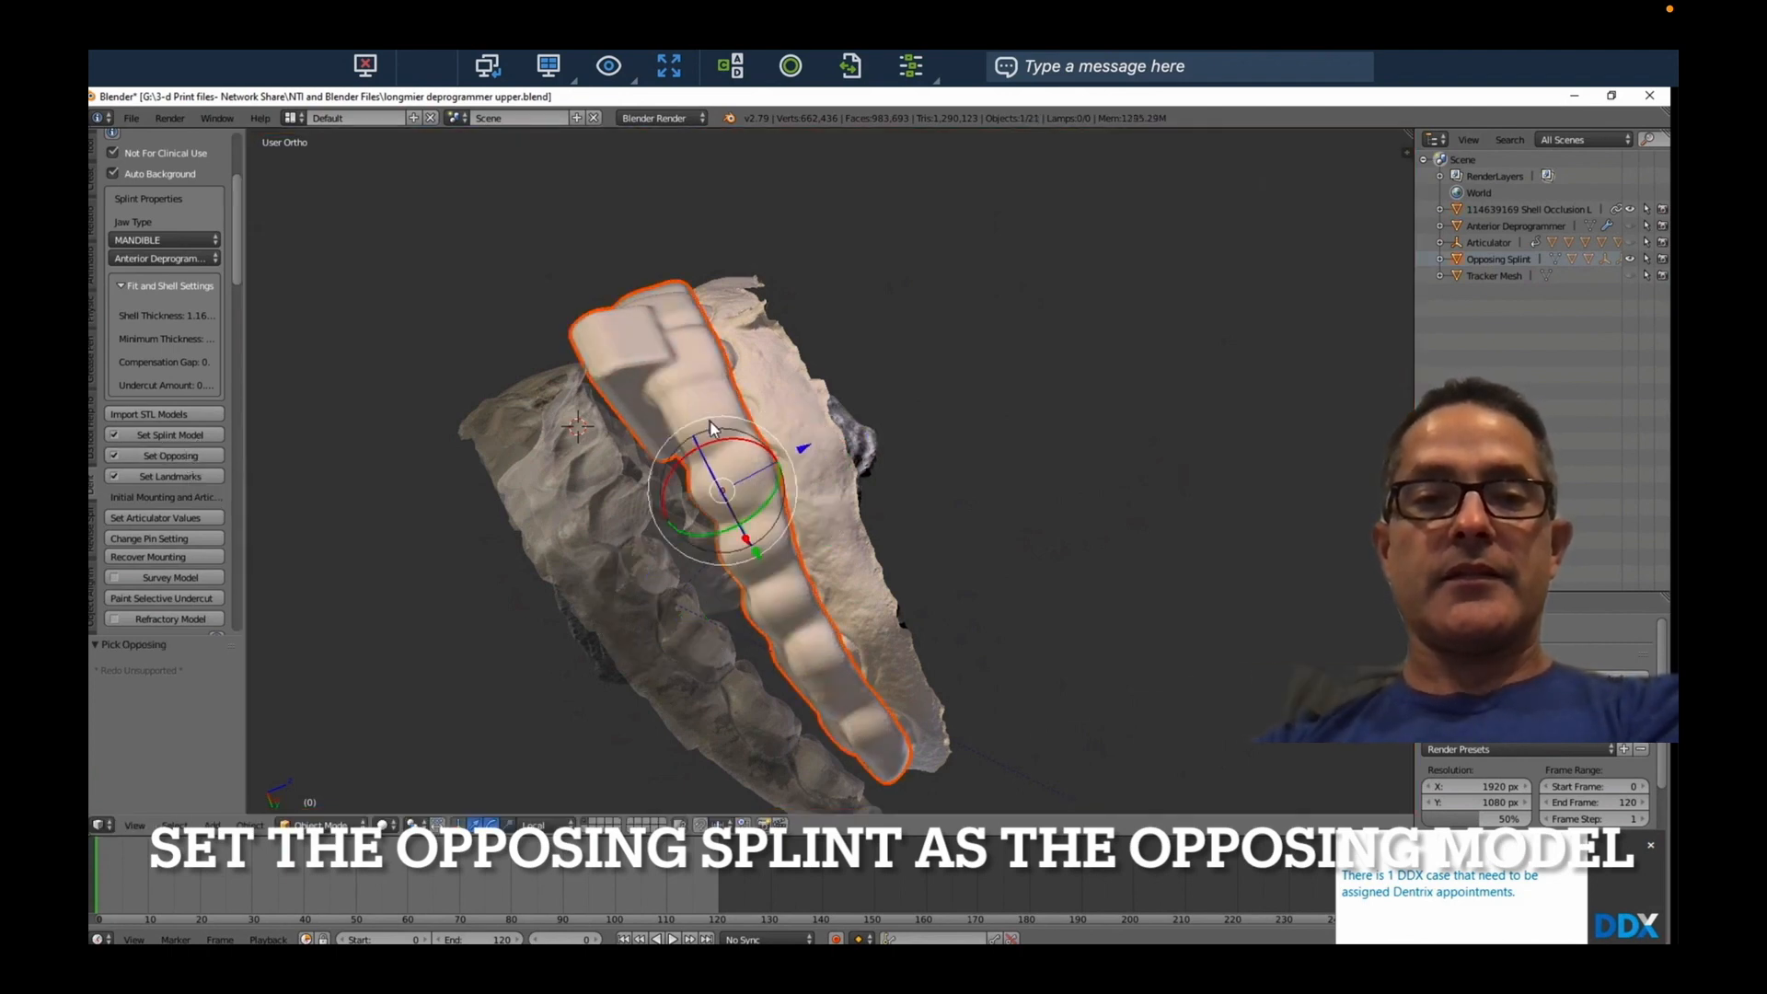
Survey the lower model from an occlusal view and commit the path of insertion
left_click(192, 577)
middle_click_drag(814, 549, 817, 445)
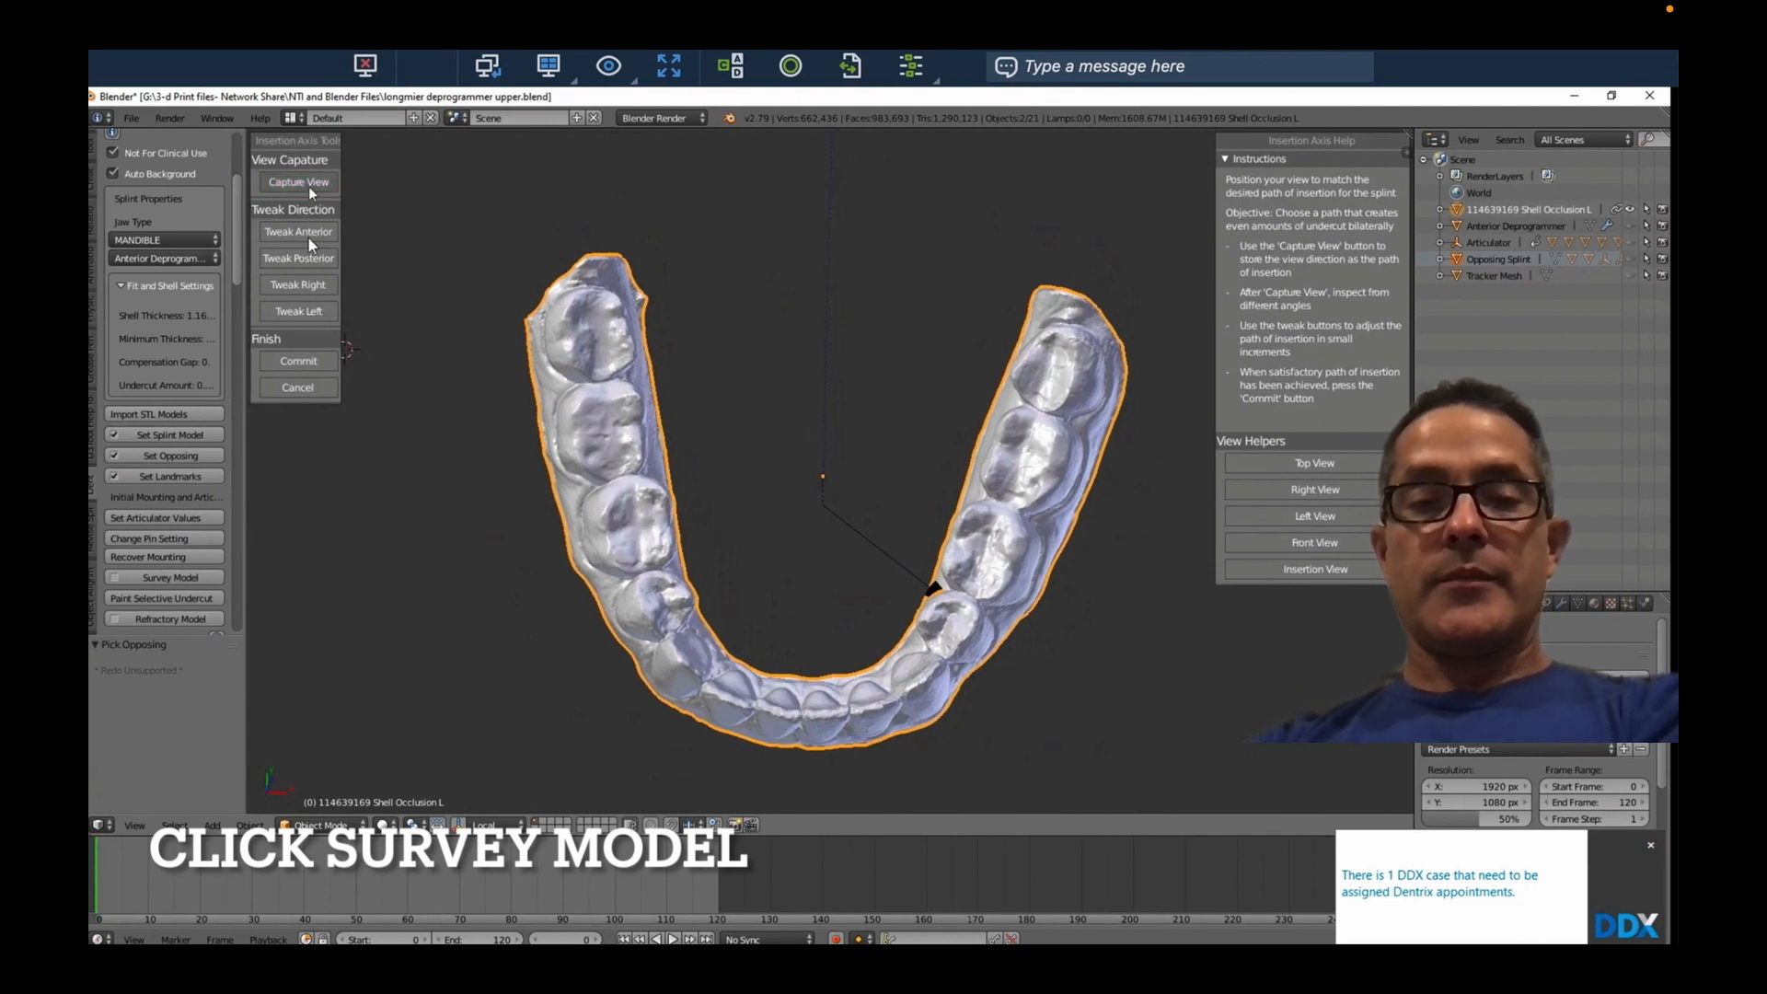
left_click(296, 361)
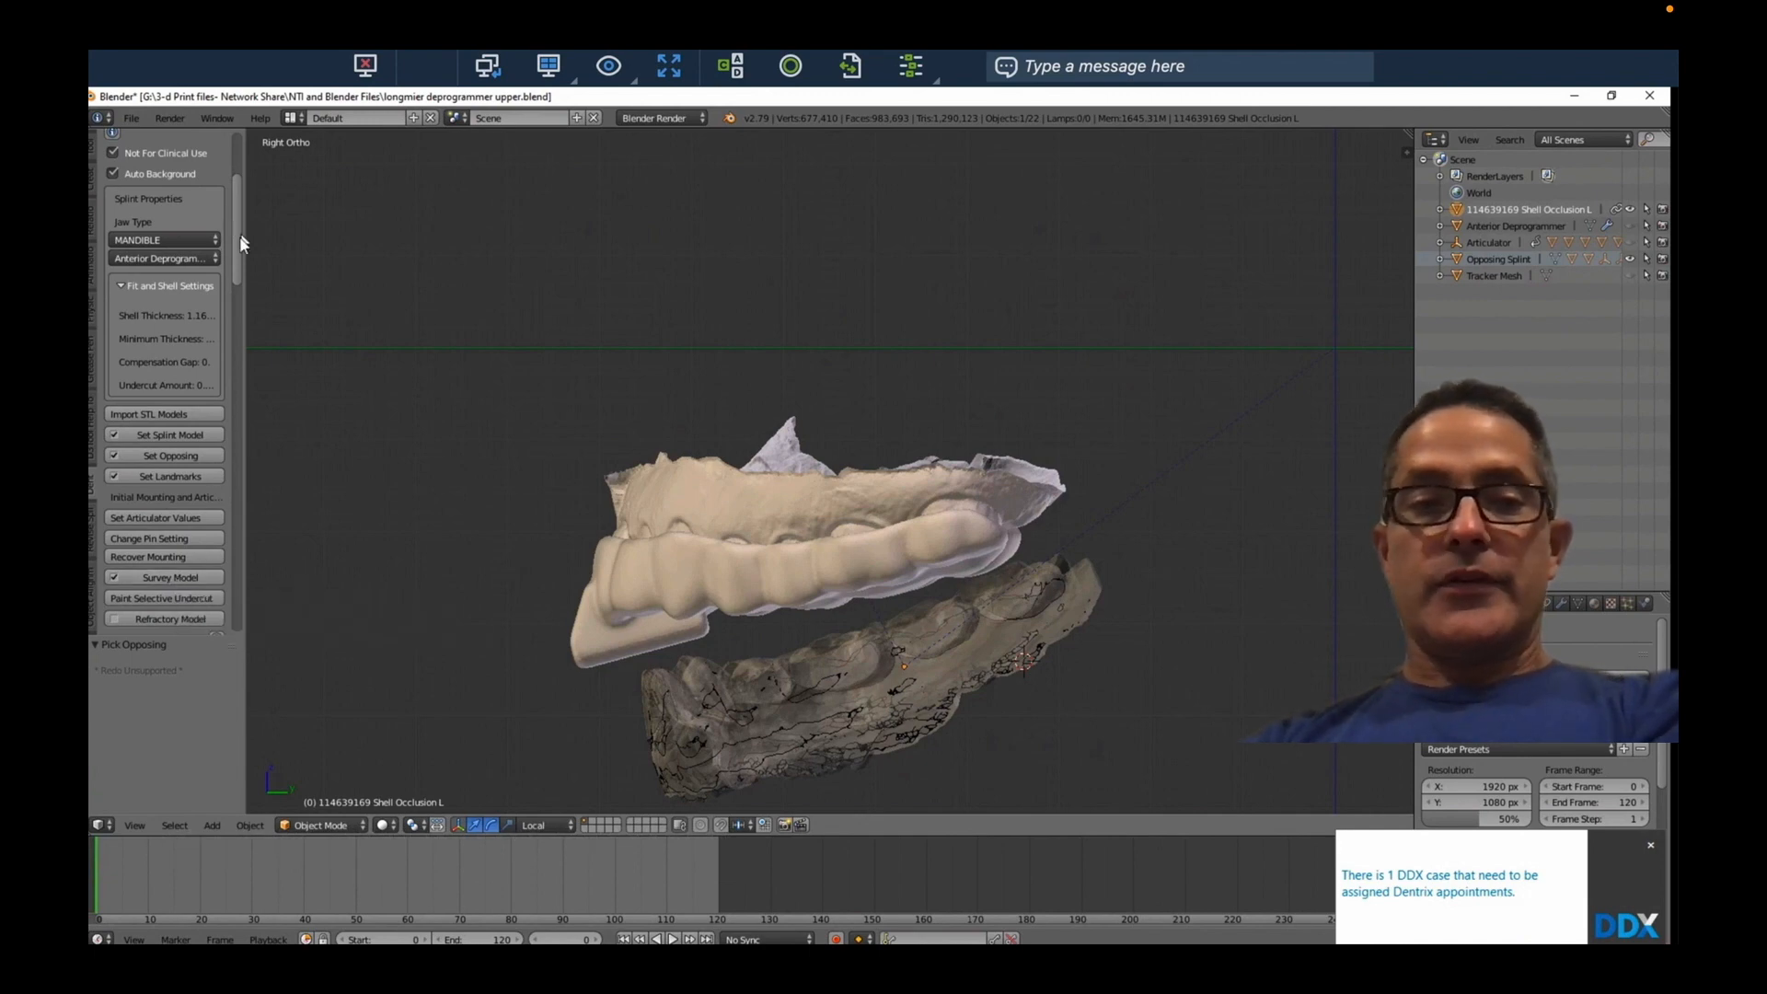
Create the lower refractory model with undercuts blocked out, an undercut of 0.11 and an offset of 0.06
scroll(236, 267, "down", 5)
left_click(167, 442)
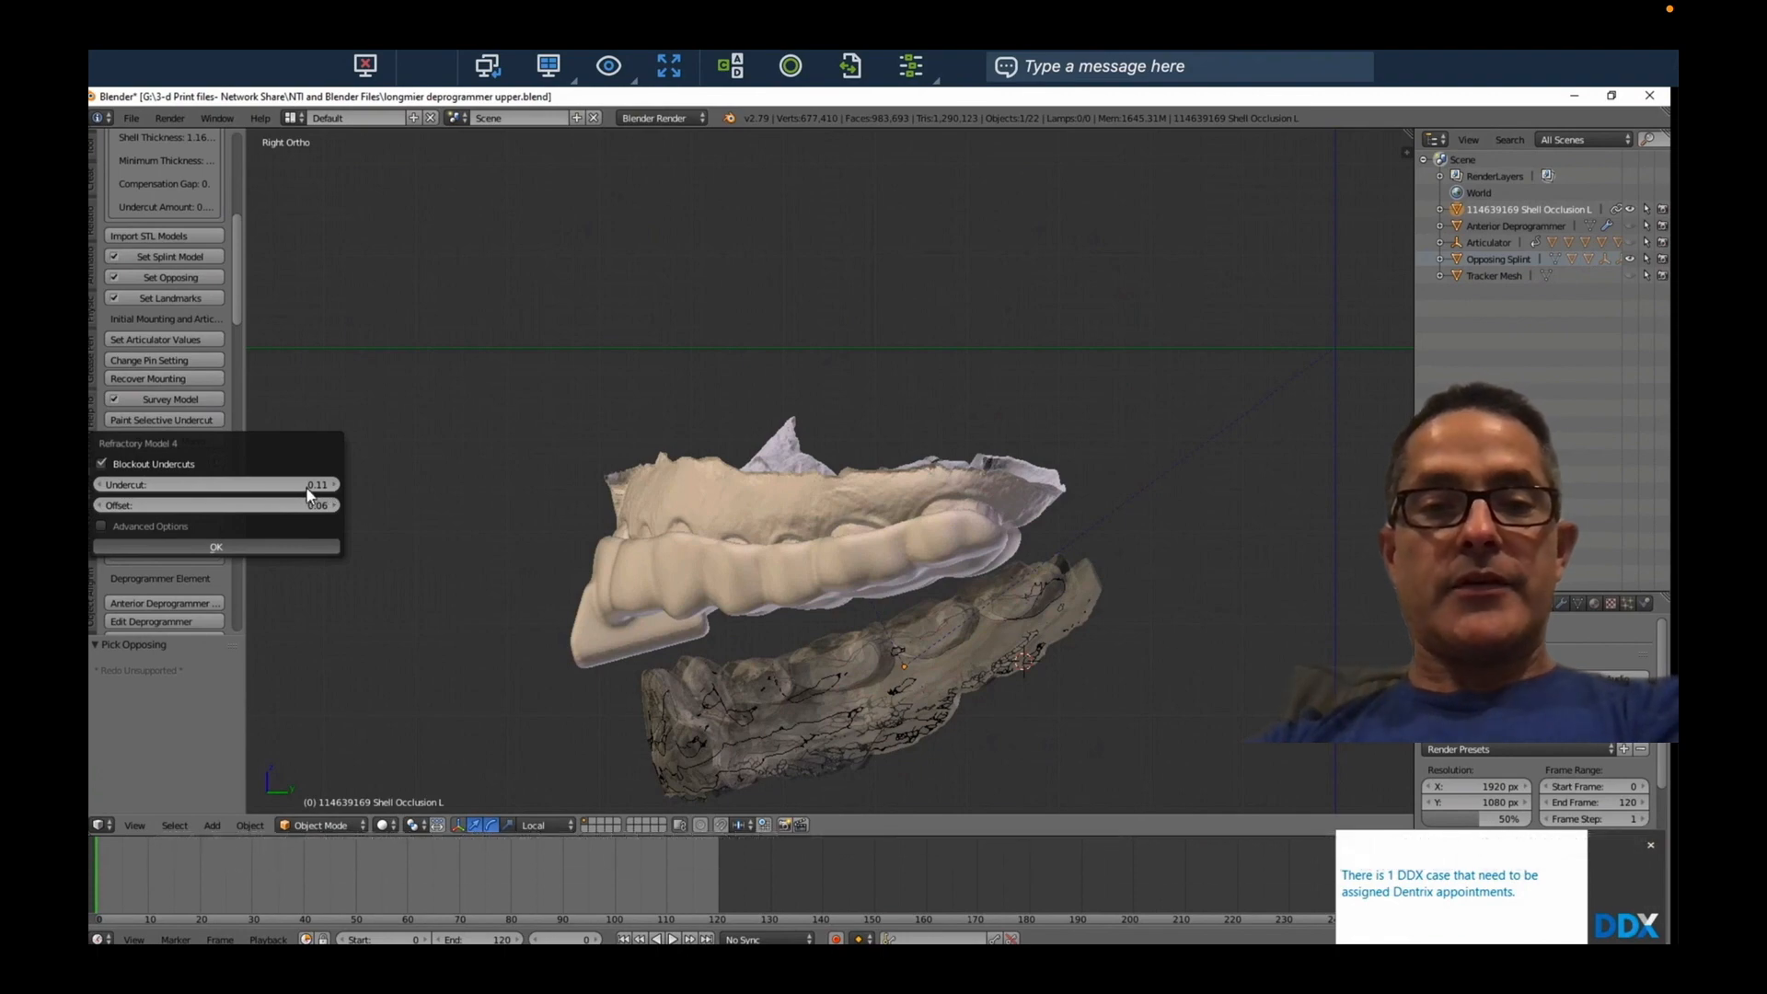
key("Return")
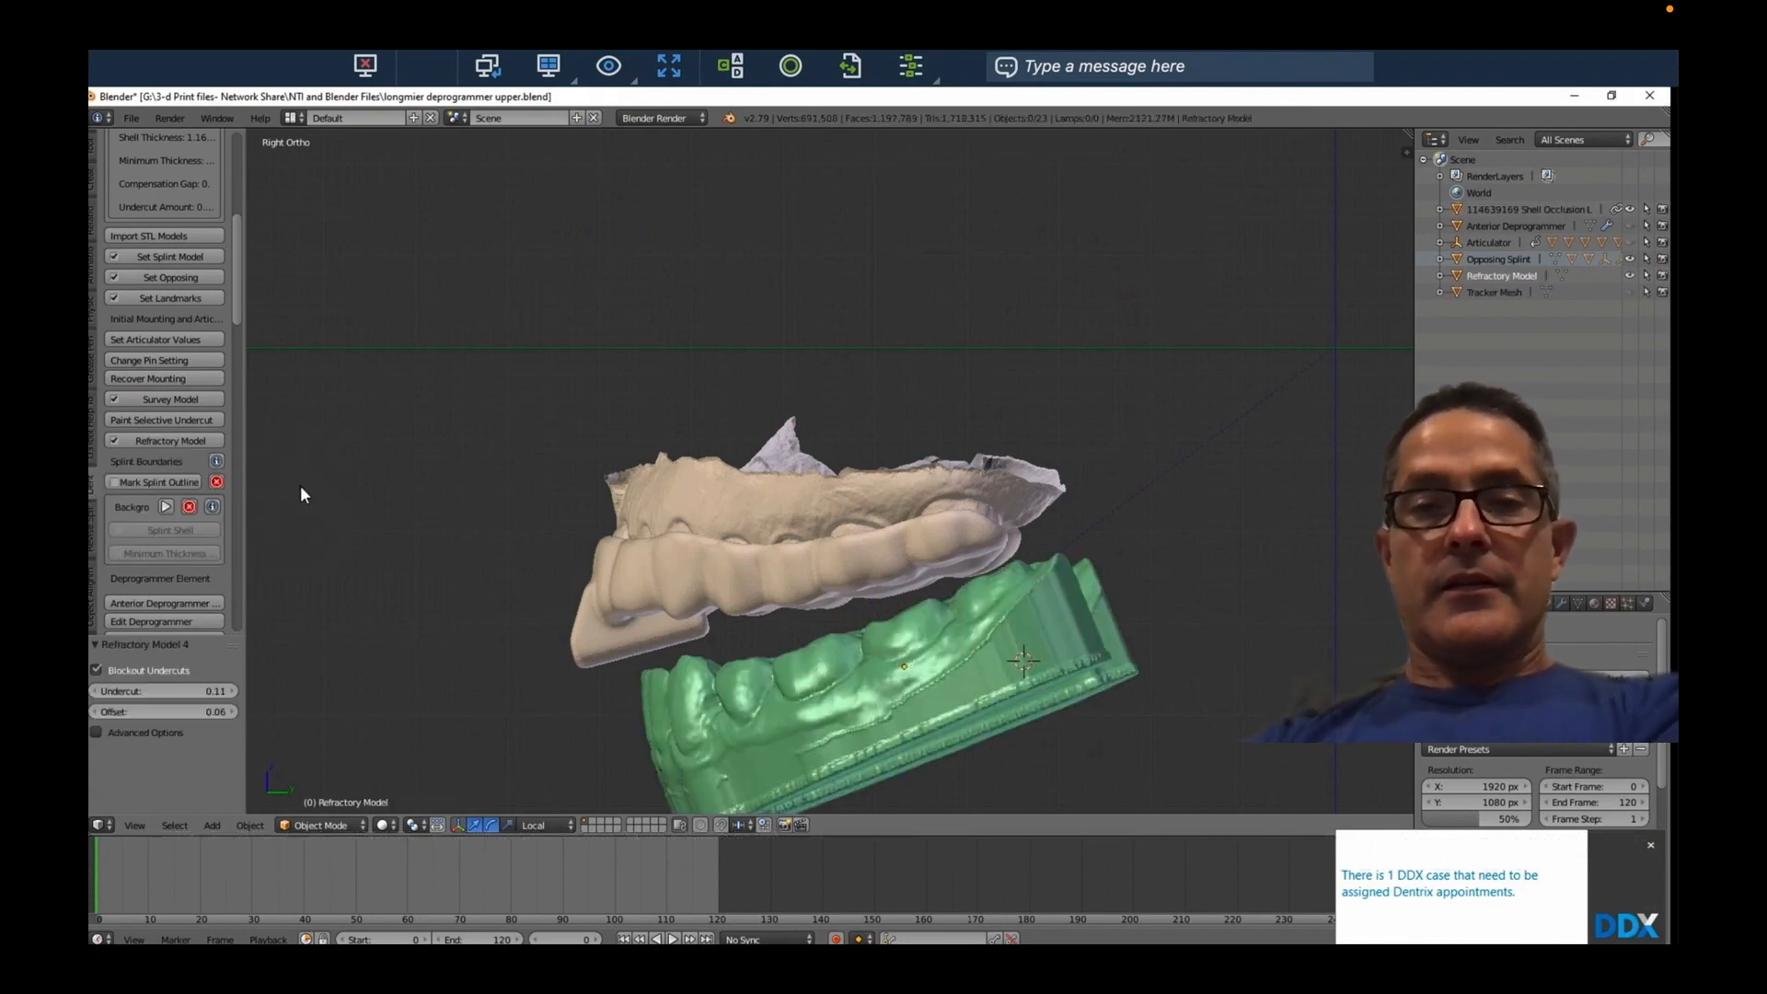
Hide the opposing splint so only the upper scan and the lower refractory model remain in view
middle_click_drag(451, 482, 767, 419)
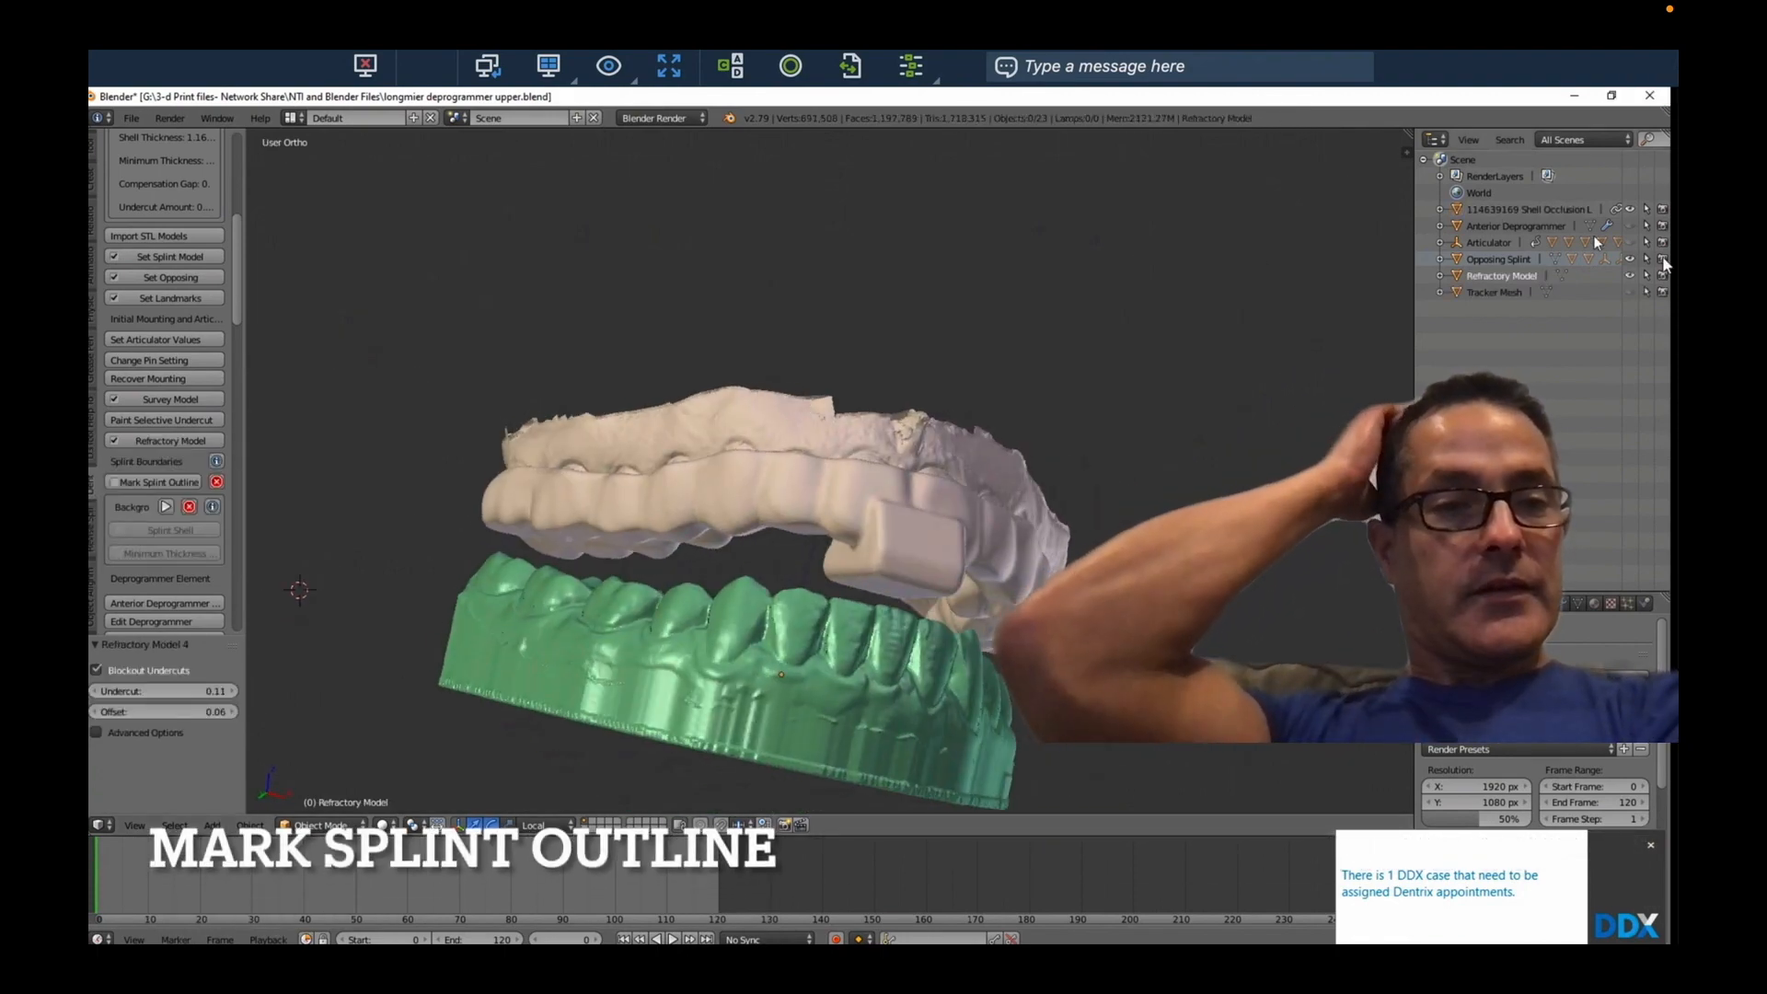
left_click(1628, 259)
middle_click_drag(940, 280, 904, 298)
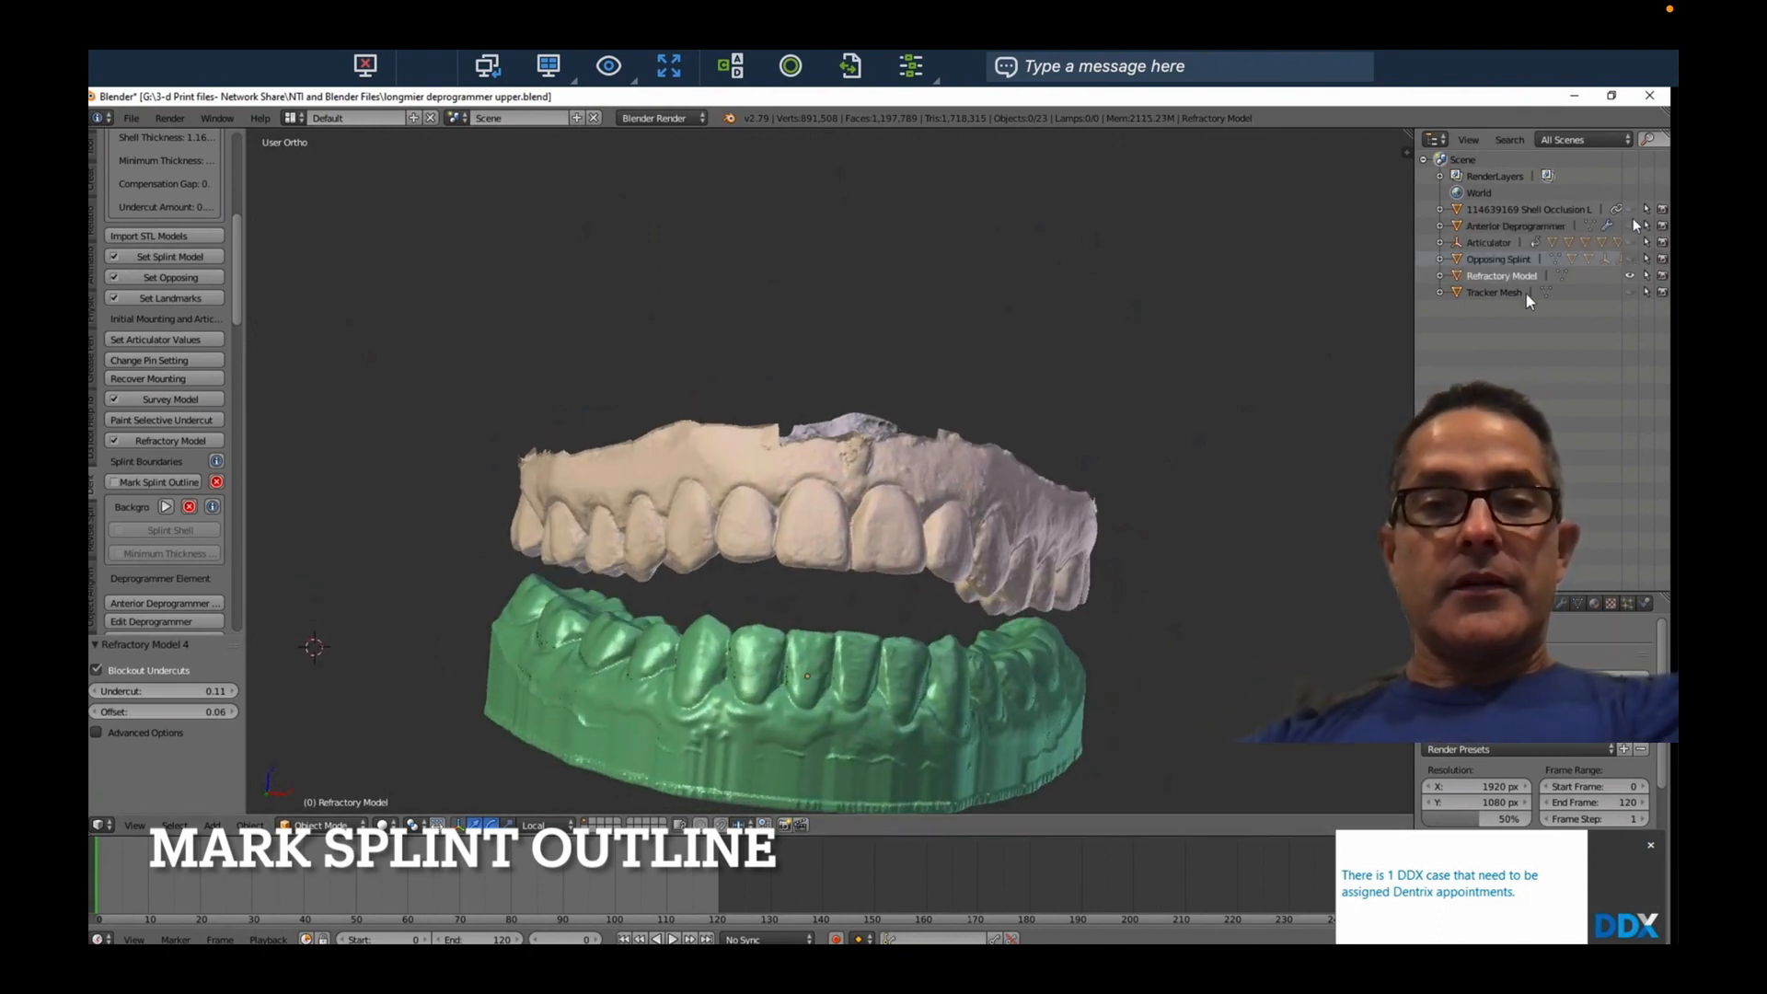
Start the lower splint outline and place margin points along the outer side of the teeth from the molars across the front
left_click(158, 483)
middle_click_drag(618, 467, 596, 396)
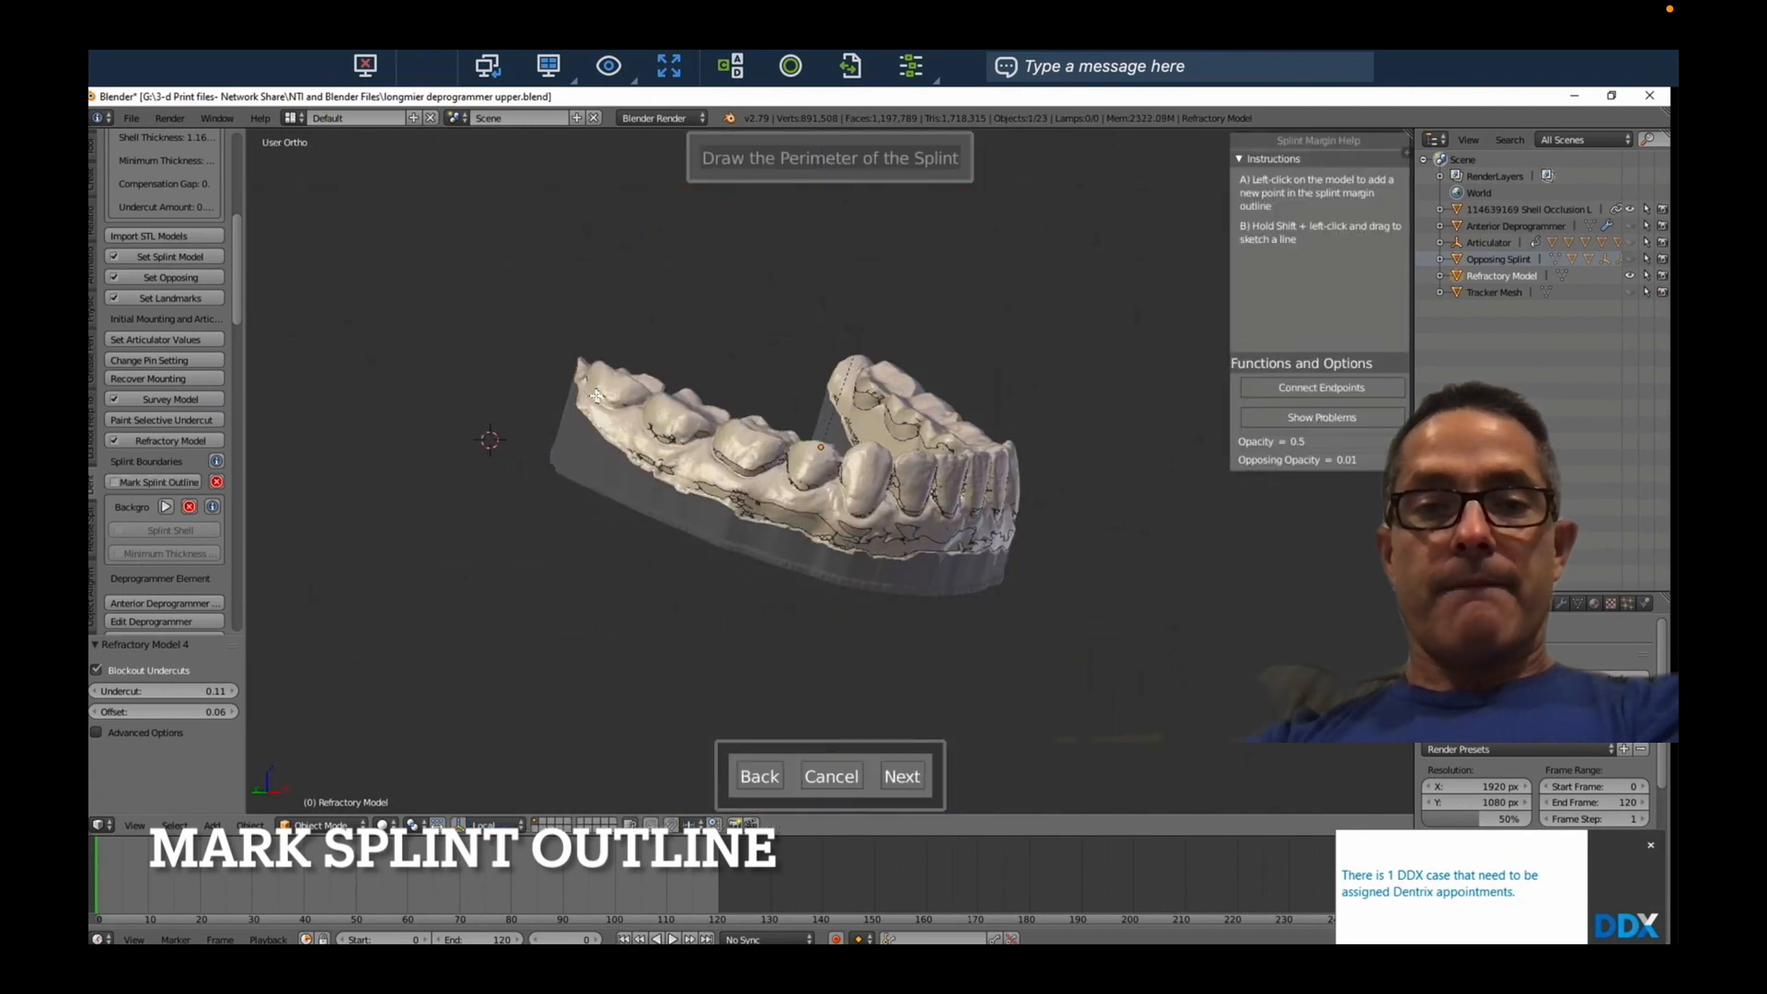
left_click(668, 441)
left_click(751, 477)
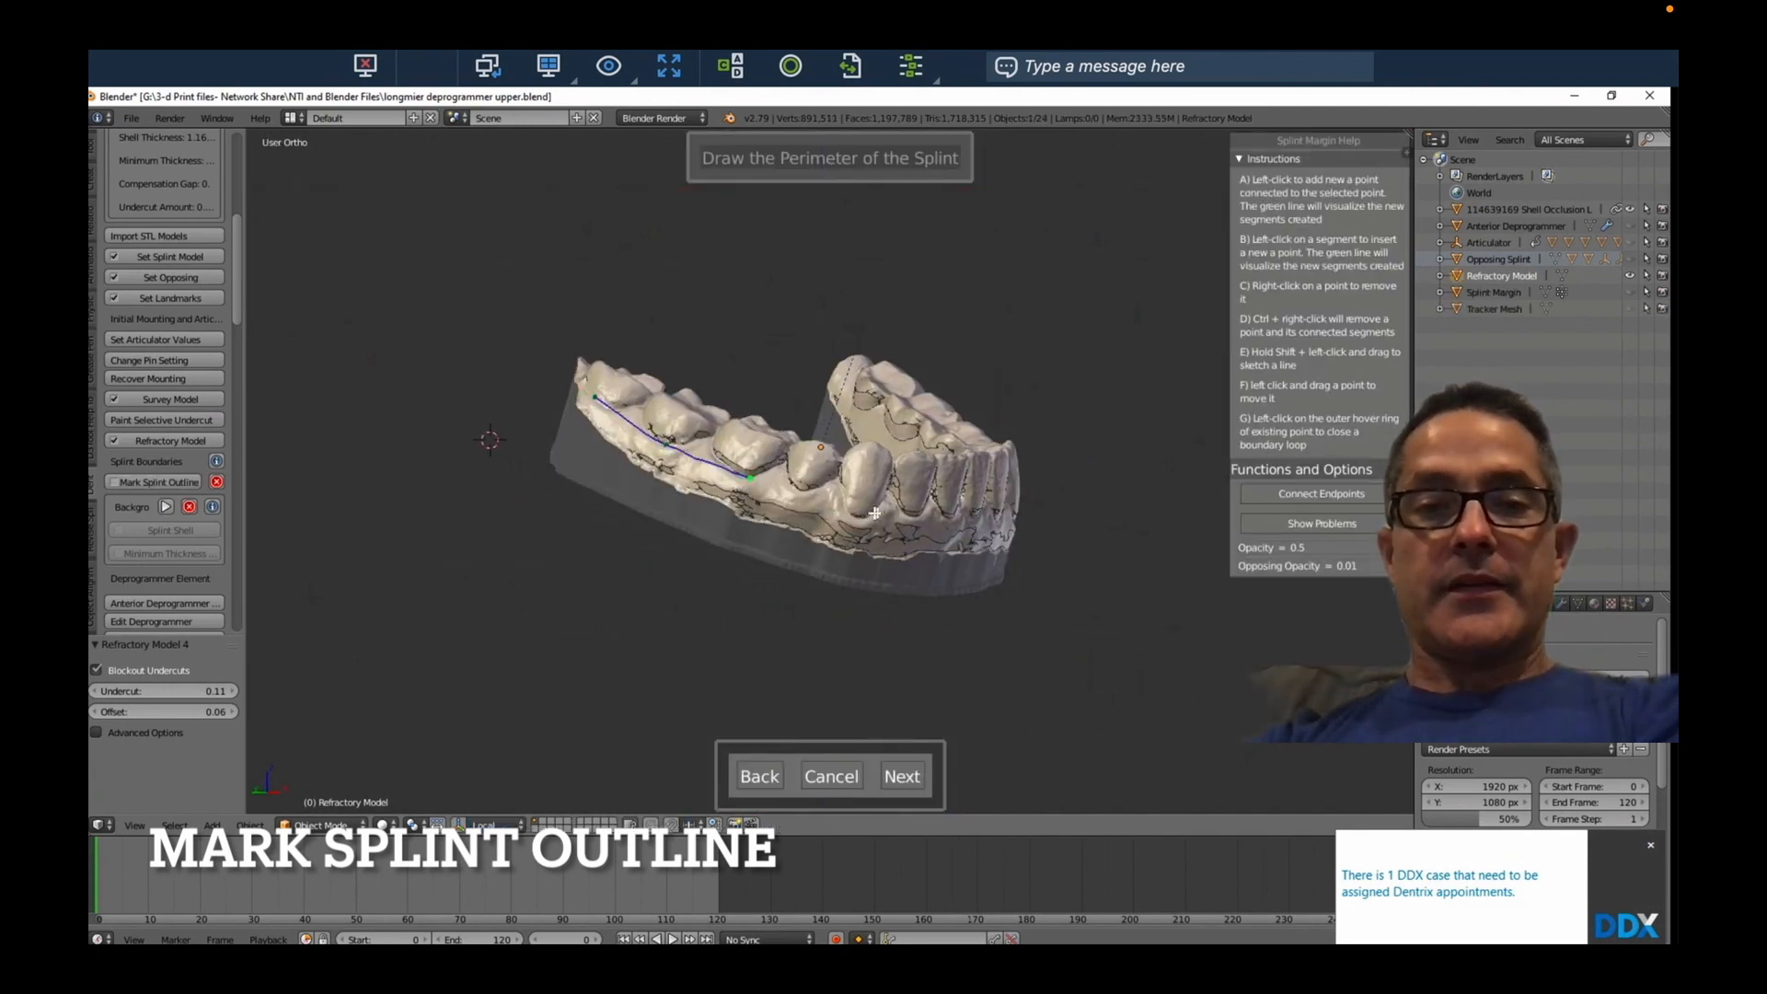
middle_click_drag(973, 518, 717, 506)
left_click(713, 506)
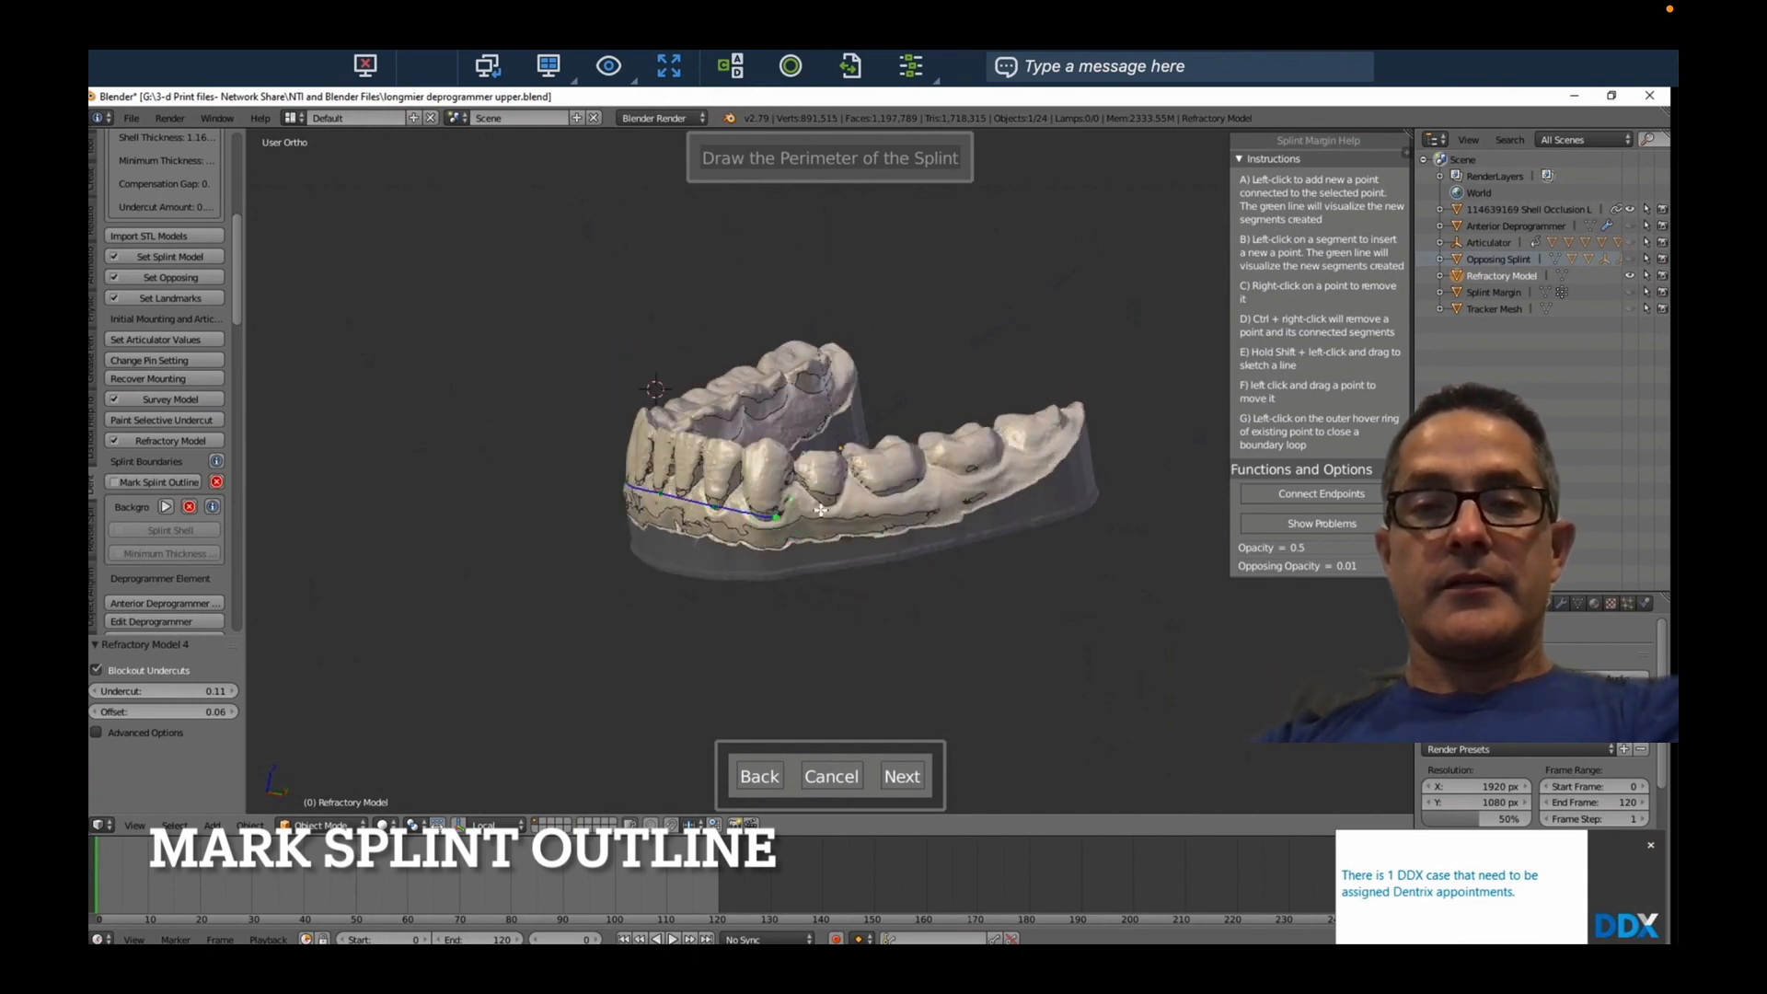
Continue the splint outline around the last molar and along the tongue side of the lower arch, closing the loop behind the opposite molar
middle_click_drag(1067, 428, 750, 589)
left_click(699, 697)
left_click(754, 679)
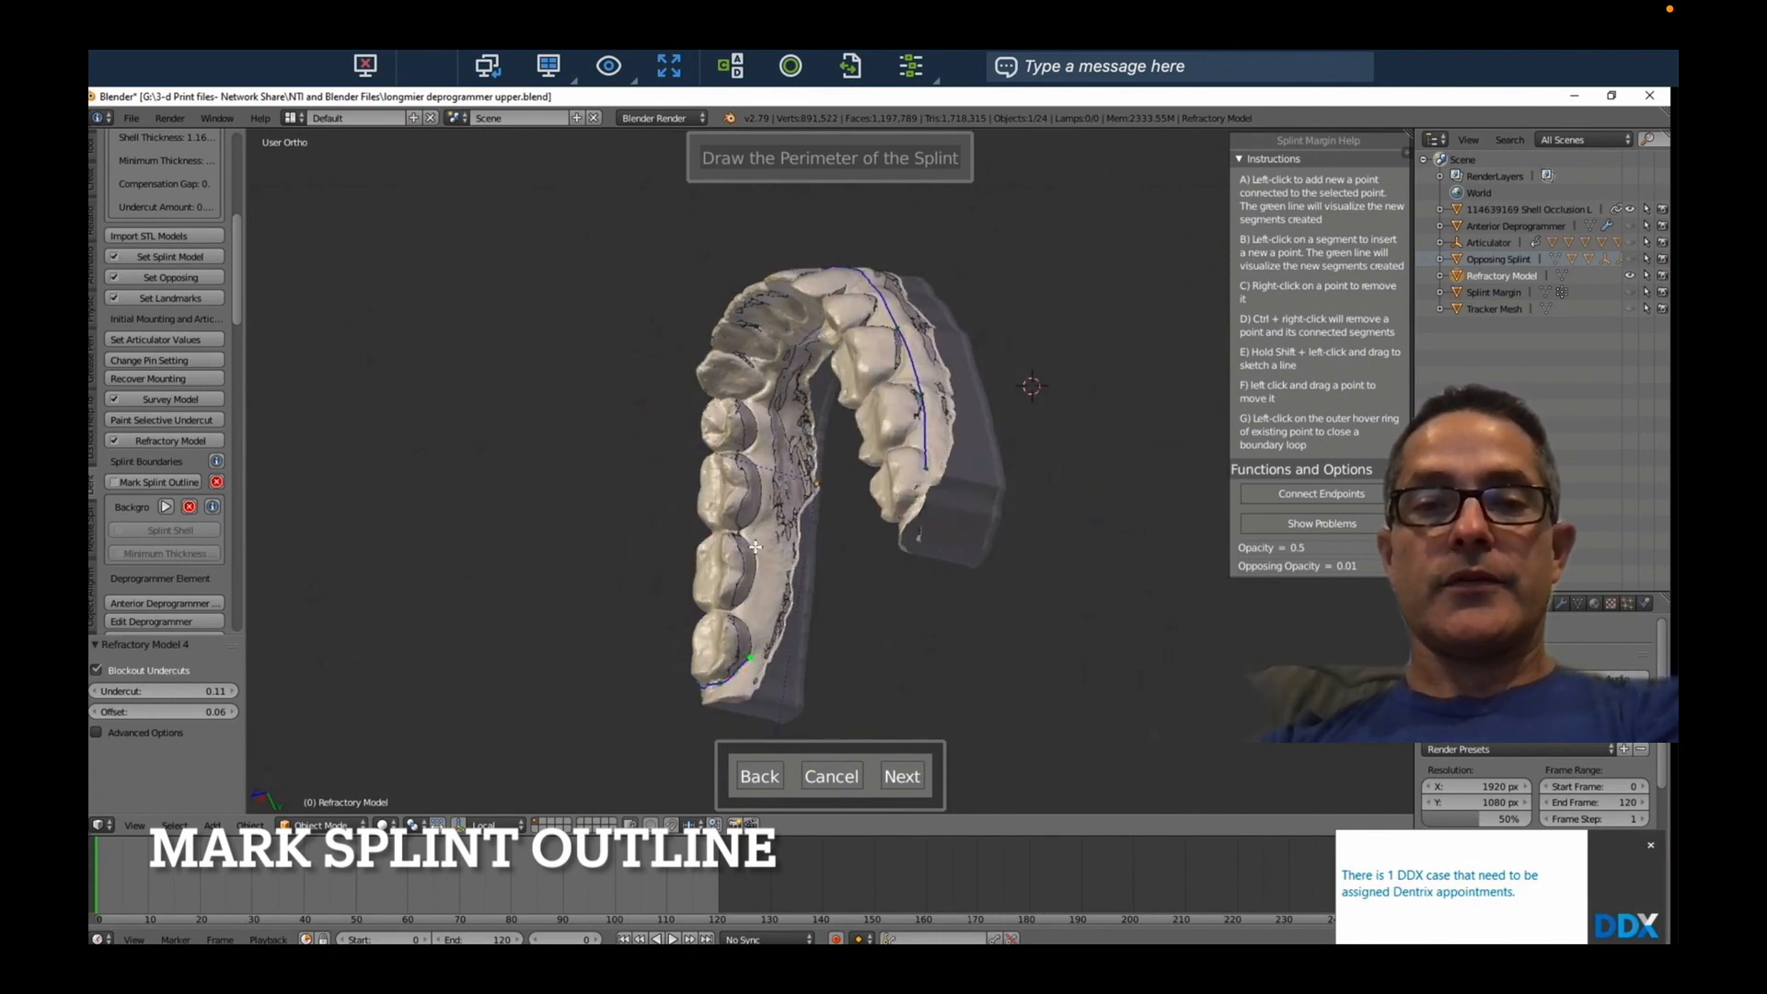
middle_click_drag(773, 386, 826, 340)
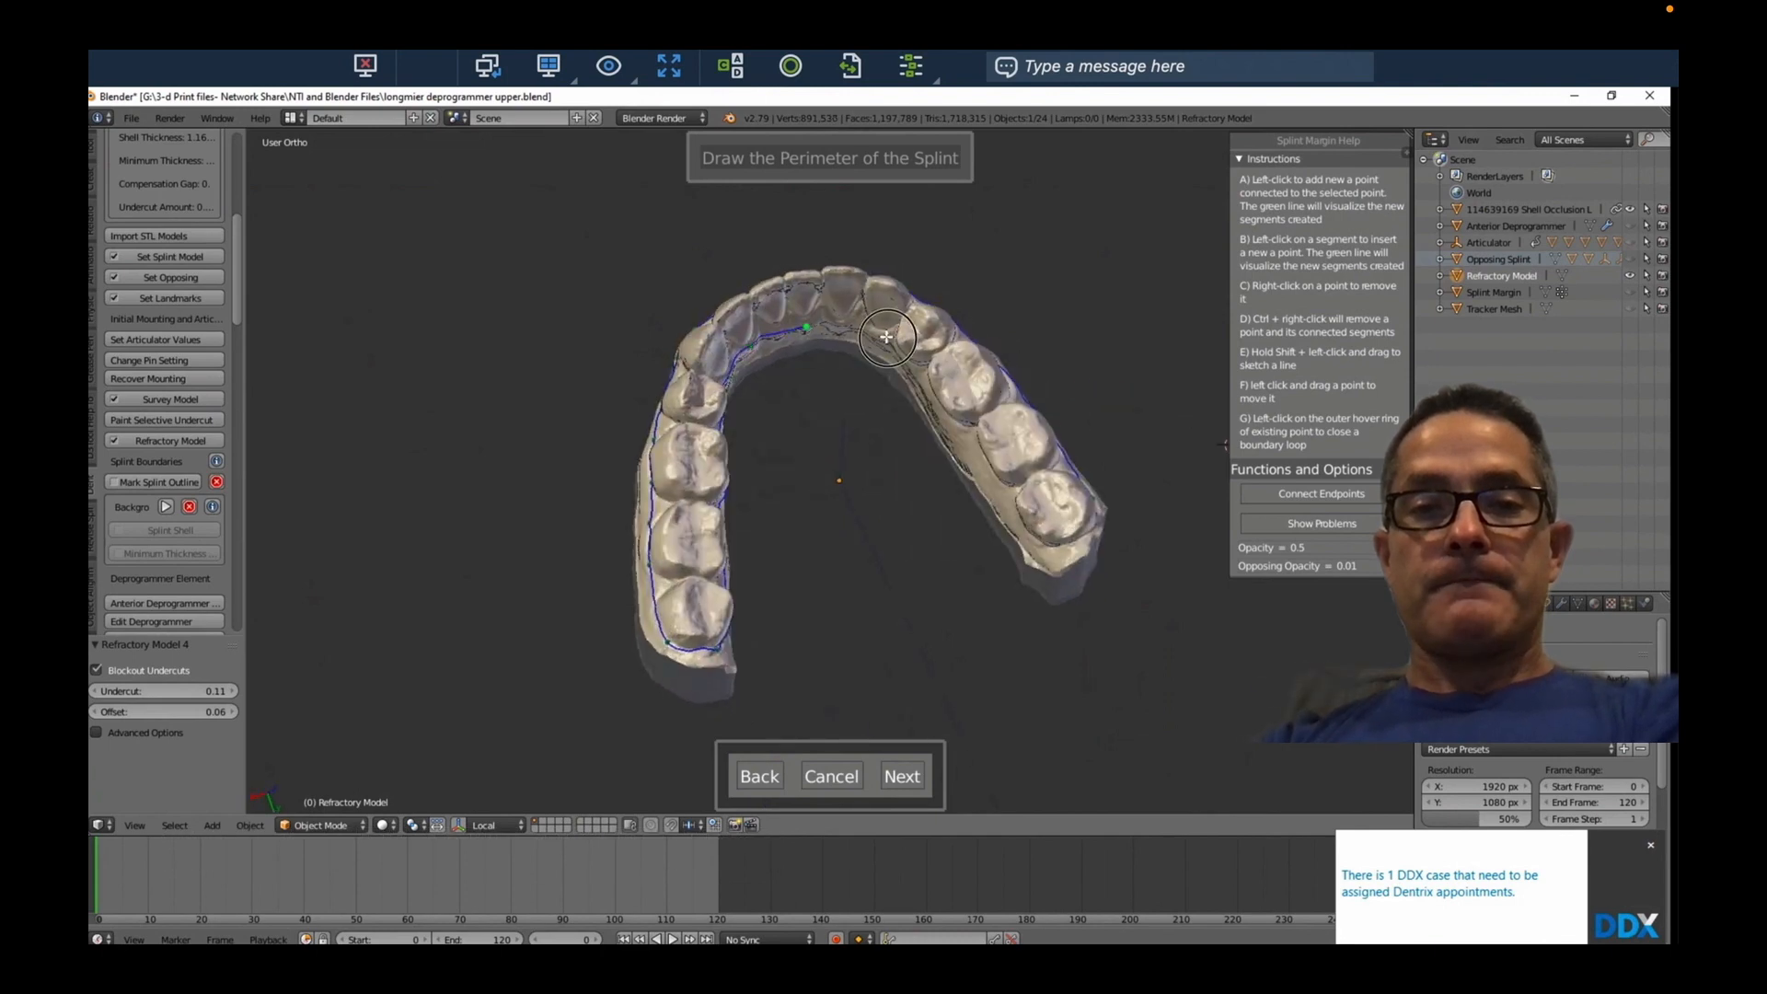
middle_click_drag(973, 445, 942, 426)
middle_click_drag(1045, 473, 836, 522)
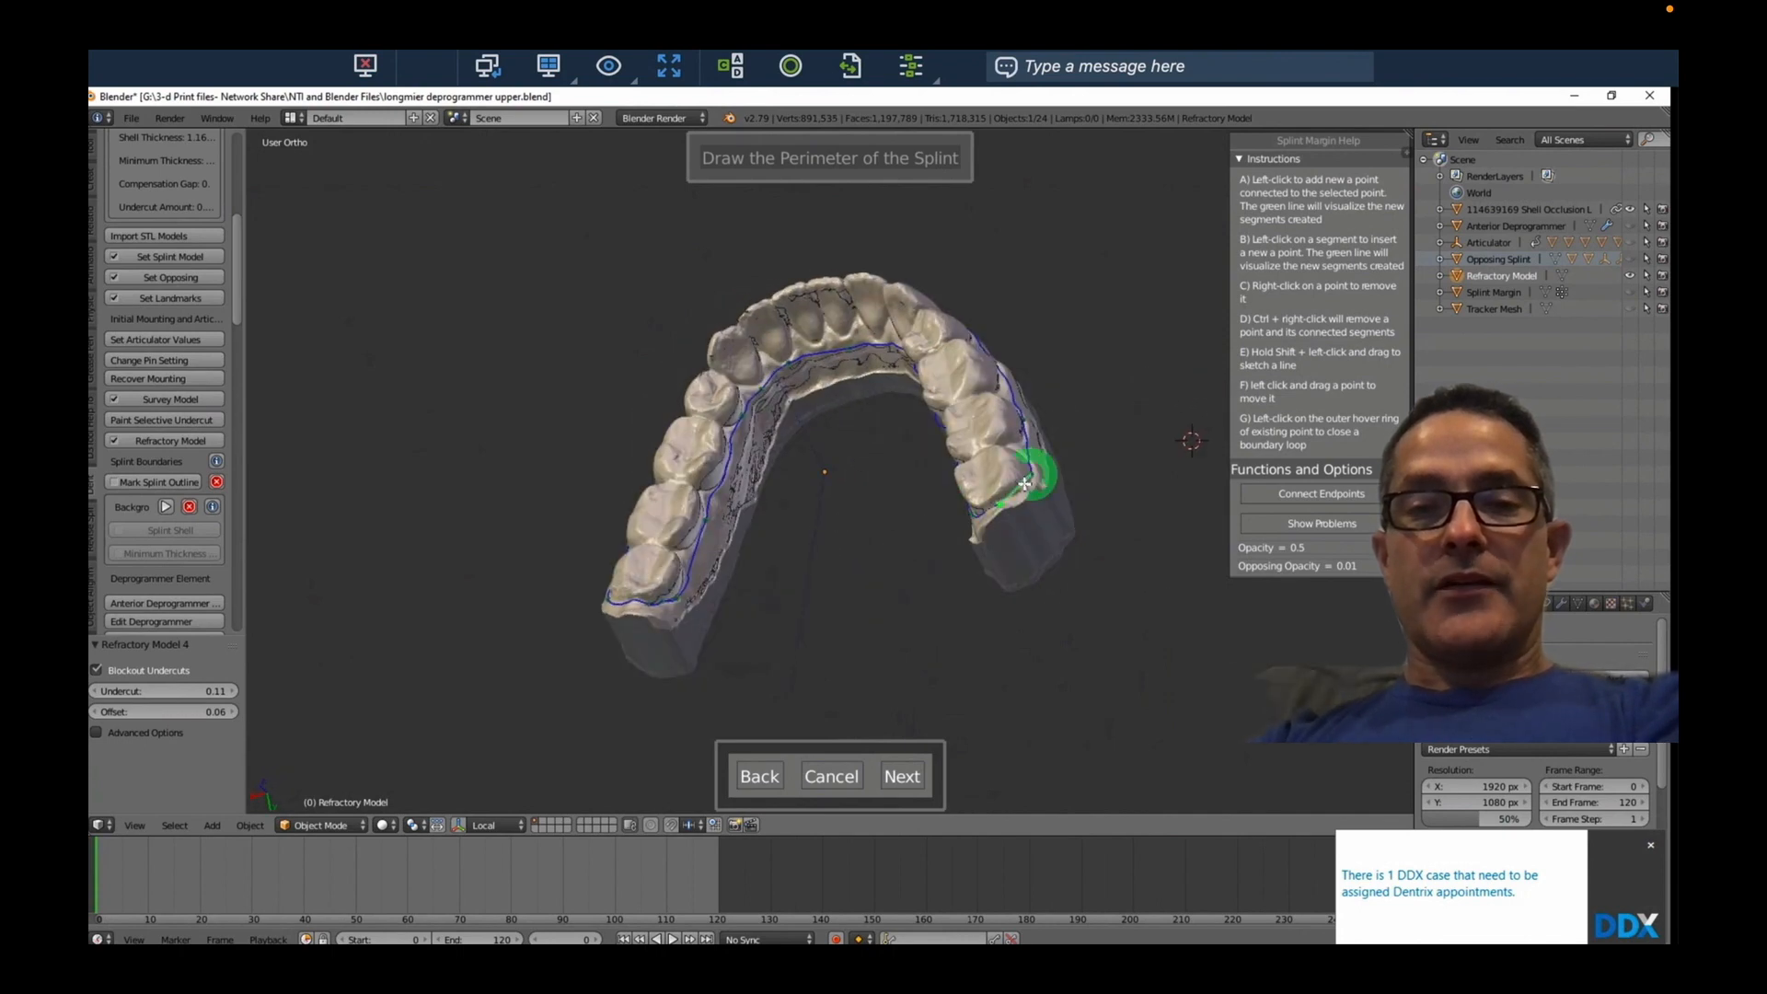
middle_click_drag(836, 529, 958, 544)
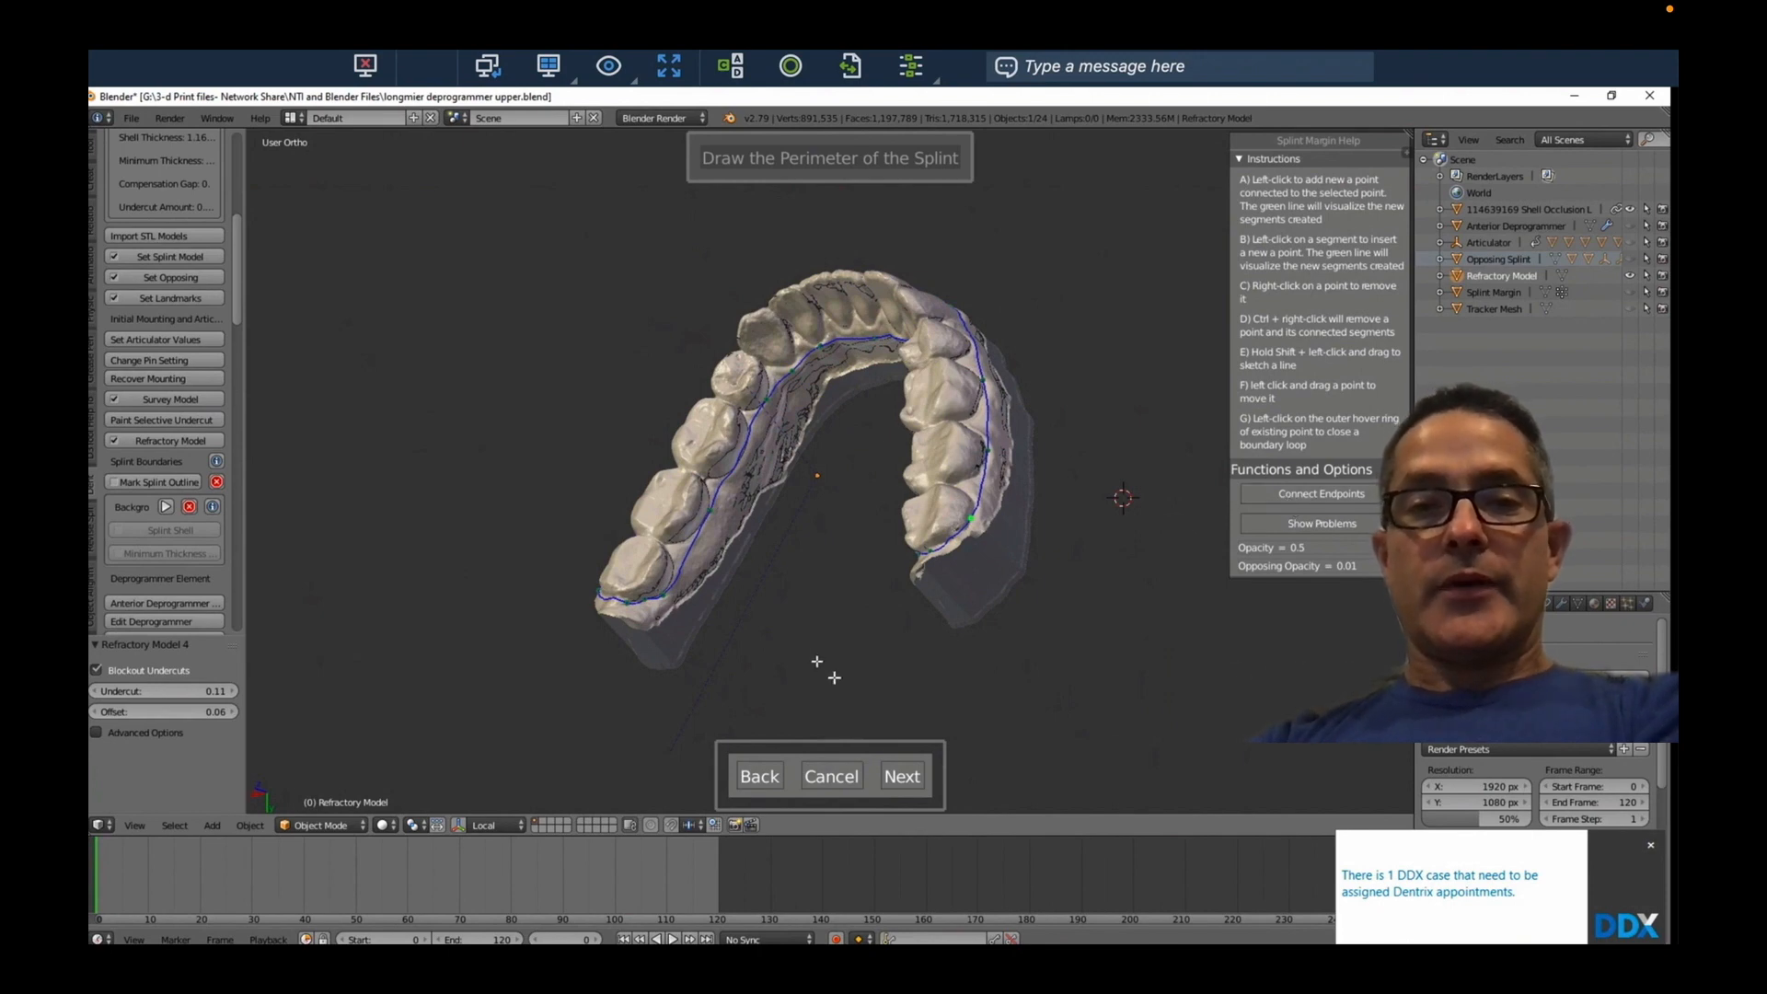
Accept the outline, mark the tooth-covered area as the splint's interior region, and confirm the trimming
left_click(902, 776)
left_click(818, 321)
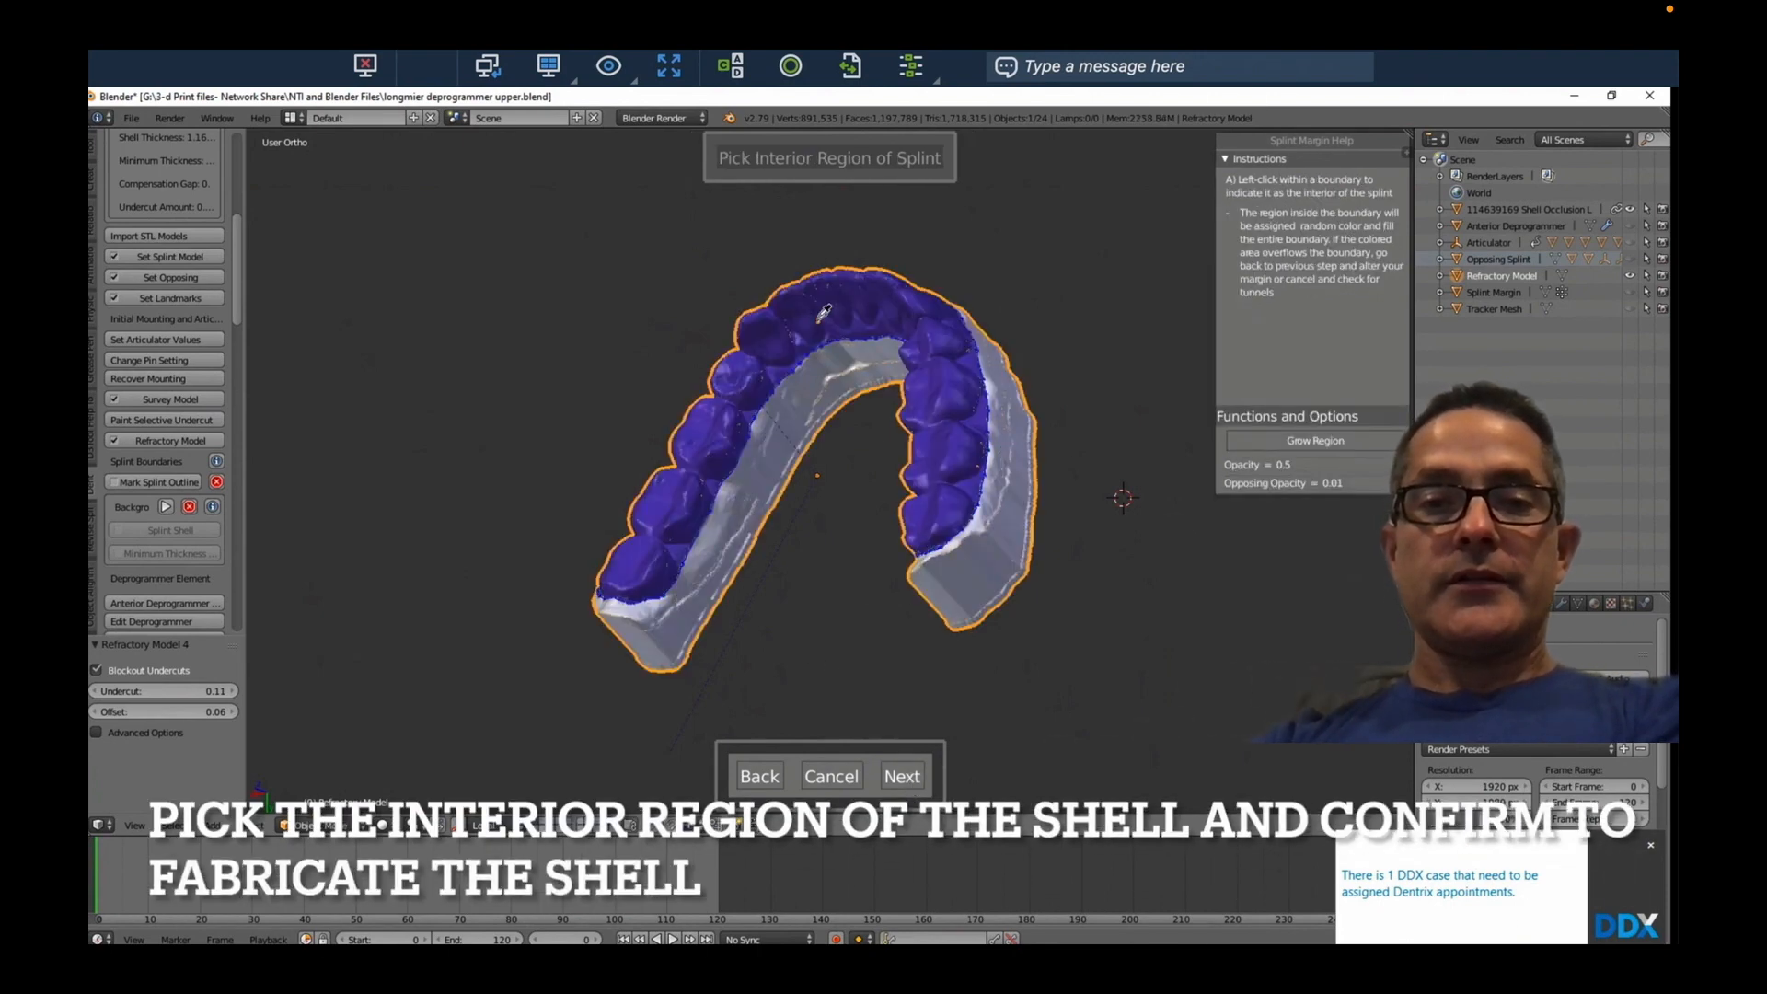
left_click(902, 776)
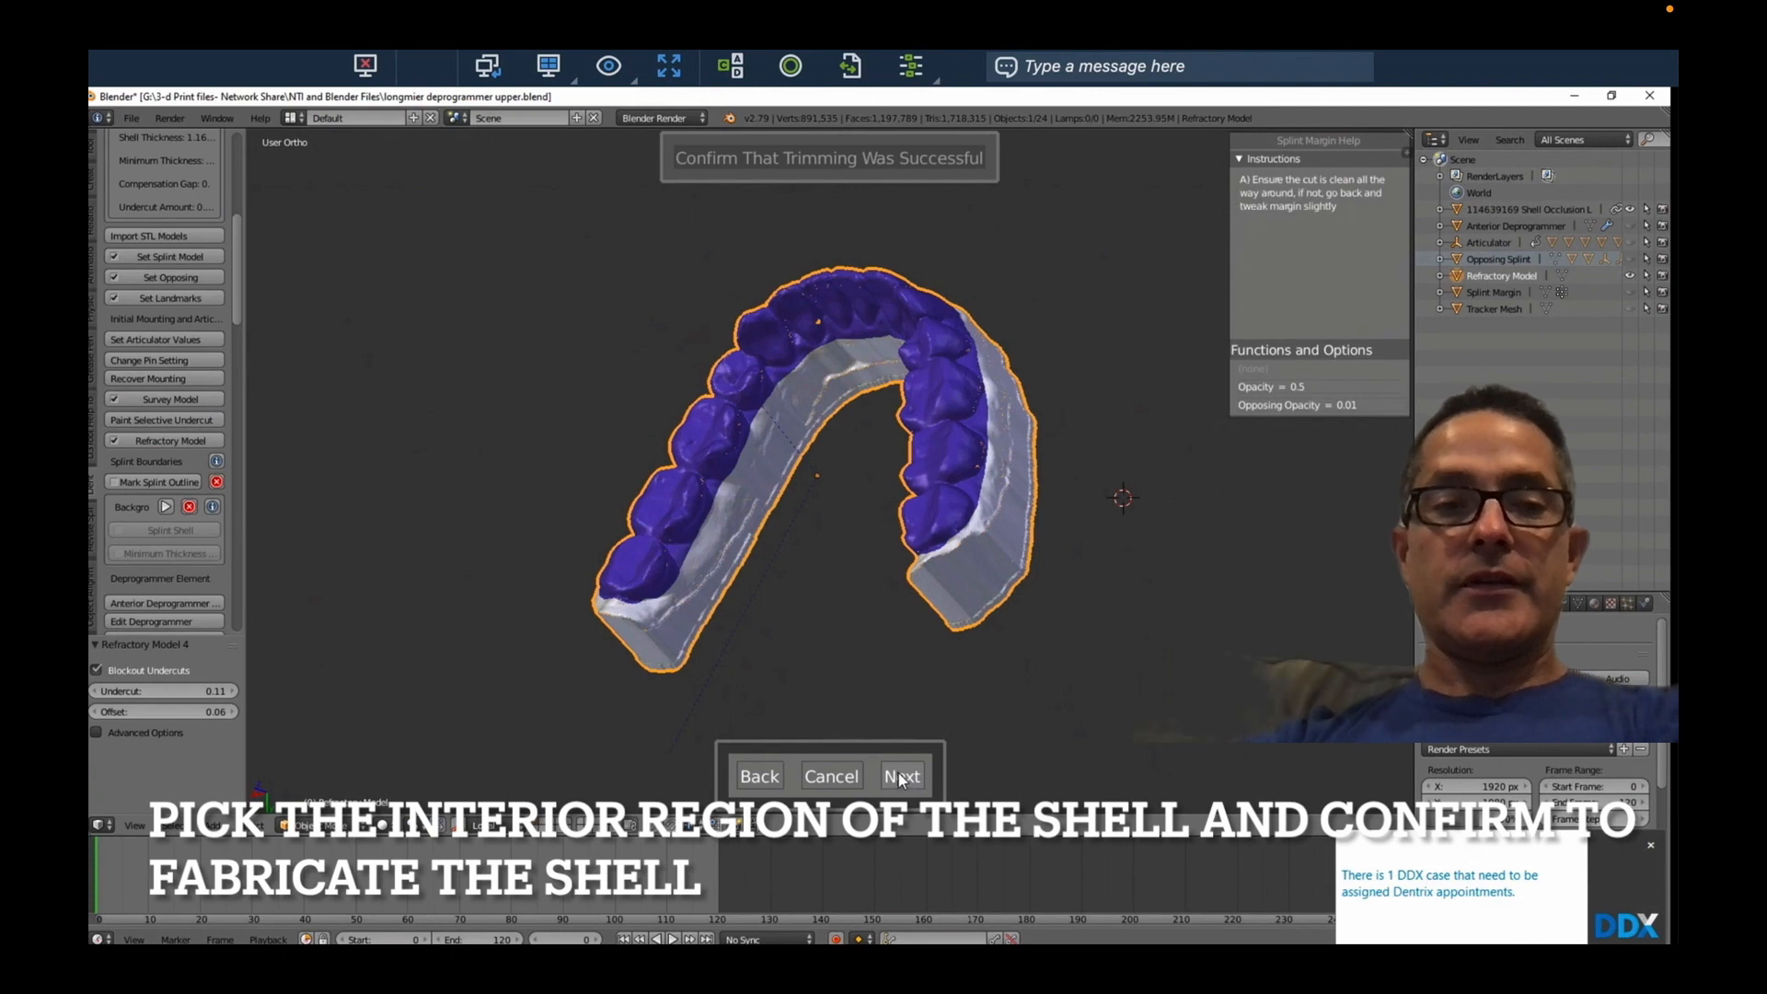
left_click(902, 777)
Save the file and start calculating the lower splint shell and its minimum thickness in the background
key("ctrl+s")
left_click(158, 551)
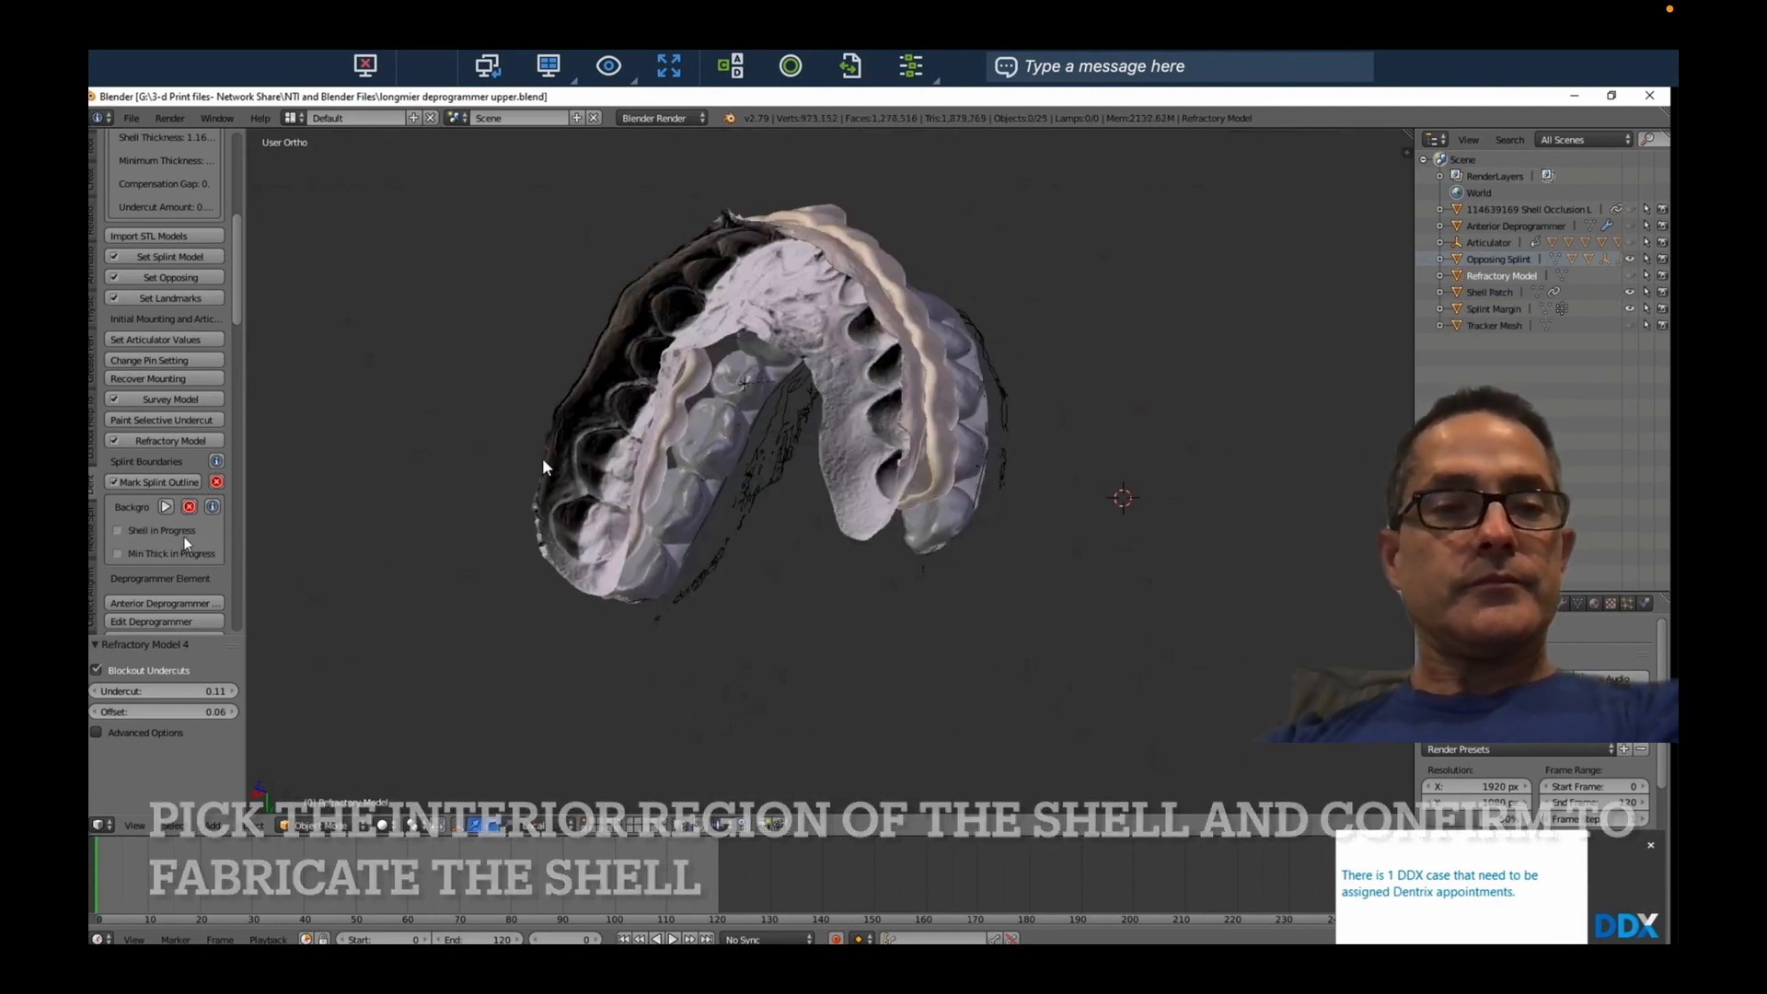
middle_click_drag(942, 190, 937, 327)
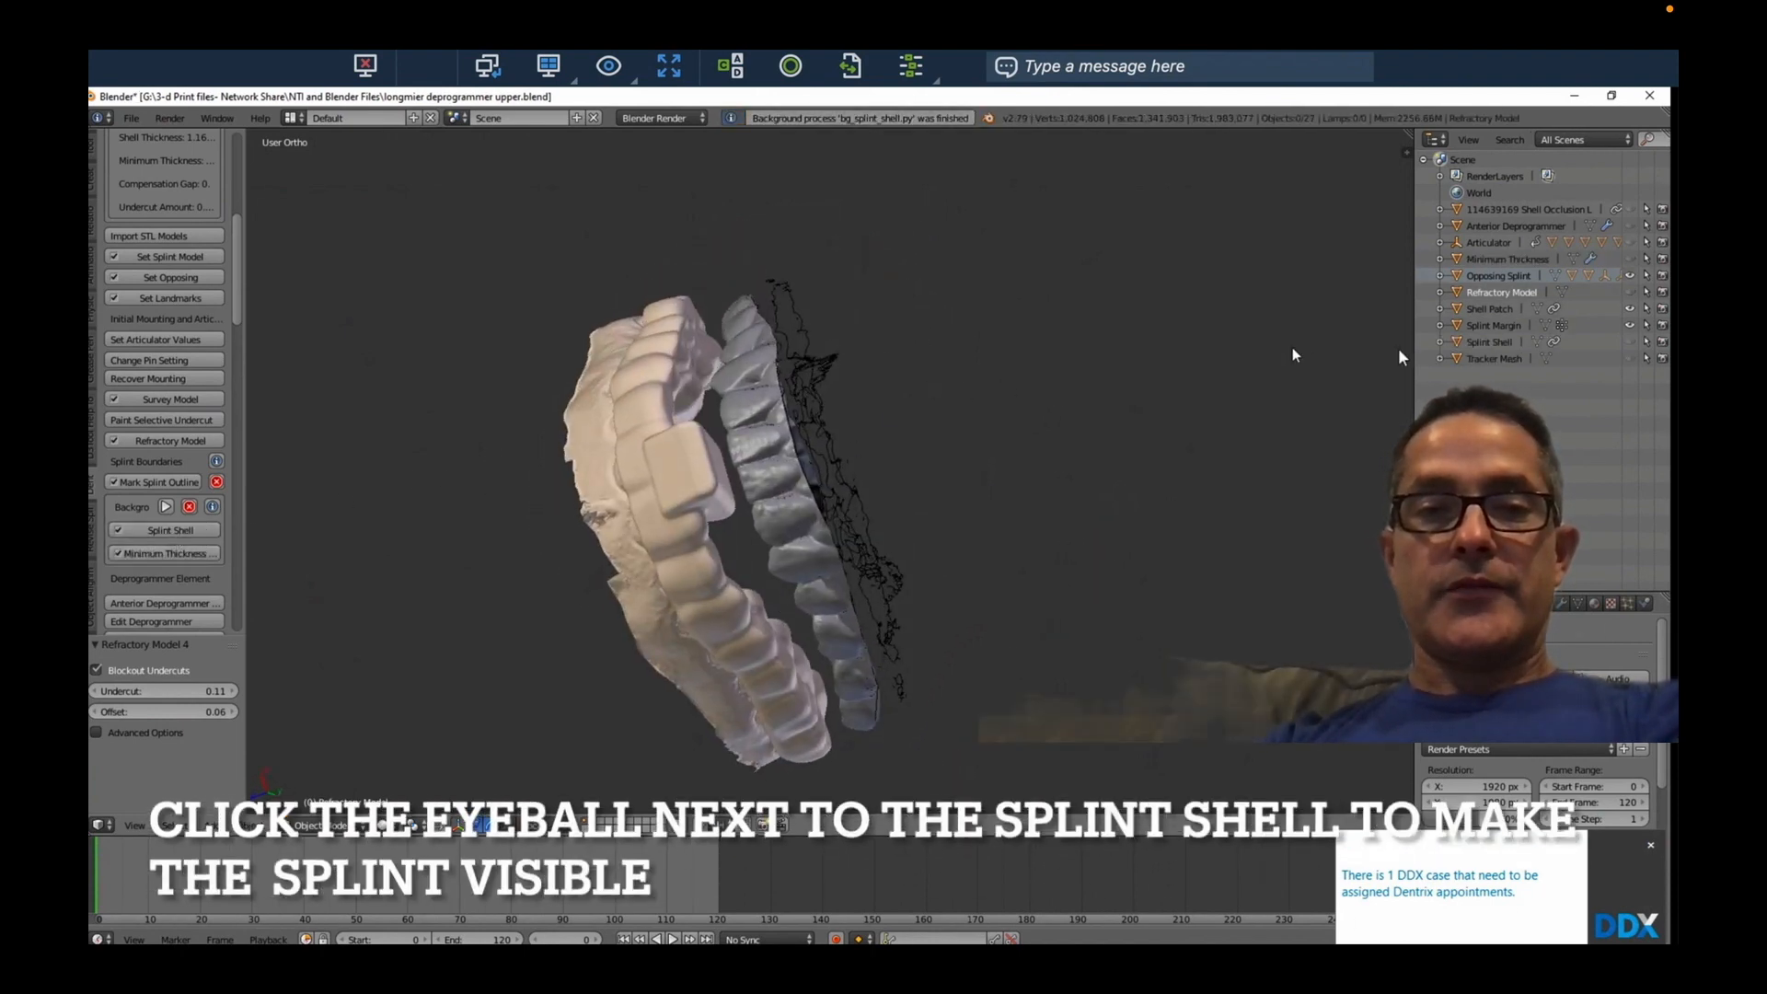
Show the finished splint shell and the lower scan together to check the shell against the upper splint
left_click(1629, 341)
middle_click_drag(1008, 418, 699, 558)
scroll(975, 504, "up", 3)
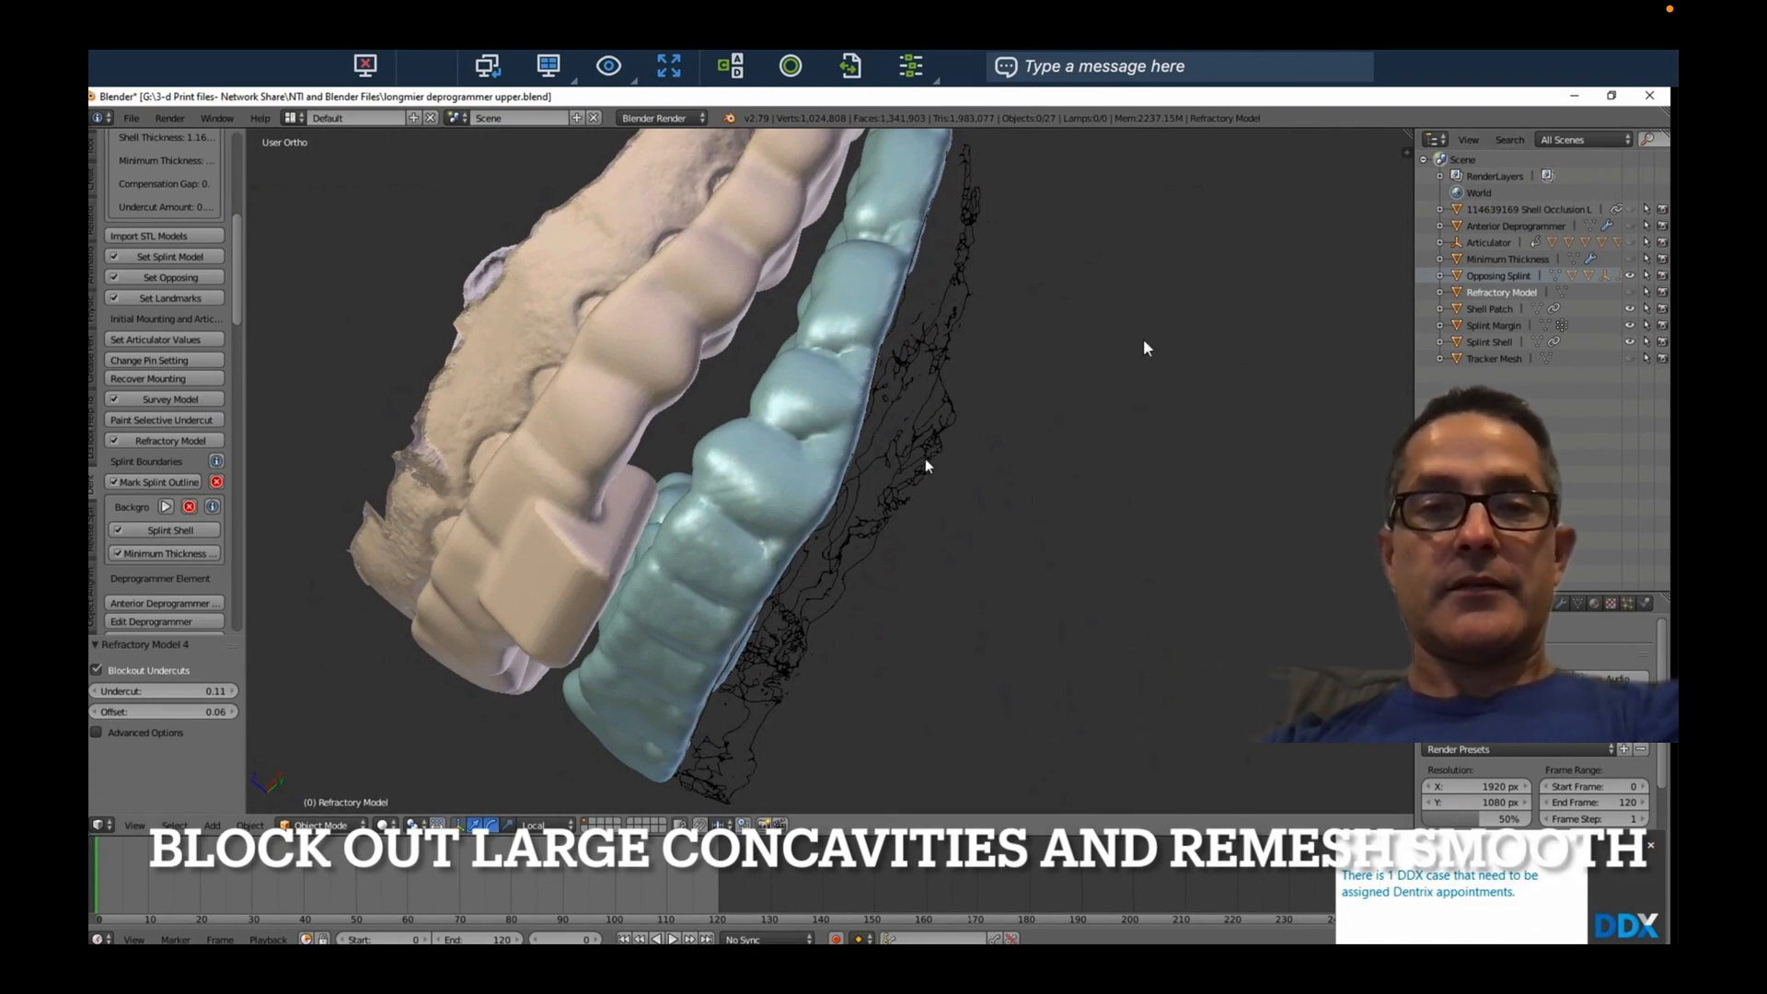
left_click(1629, 209)
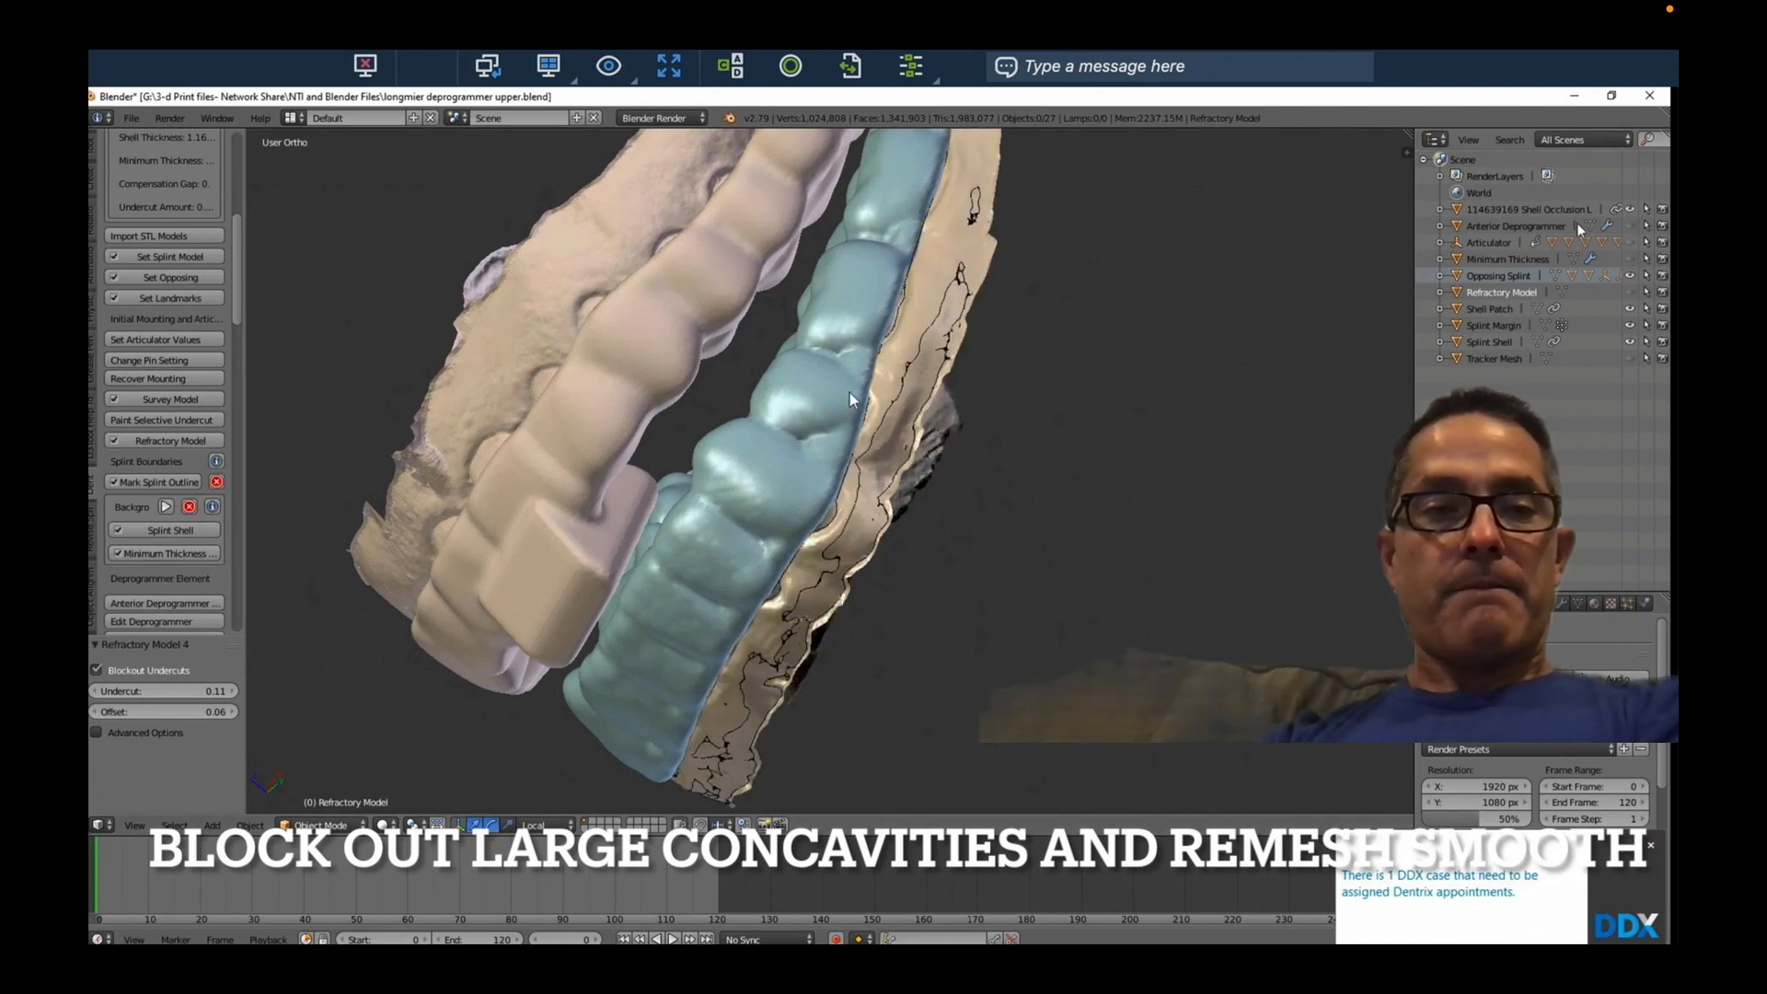
middle_click_drag(452, 242, 307, 383)
Block out the shell's large concavities, then remesh and smooth it with detail 1.50, 15 iterations and volume correction 0.05
left_click_drag(237, 279, 236, 335)
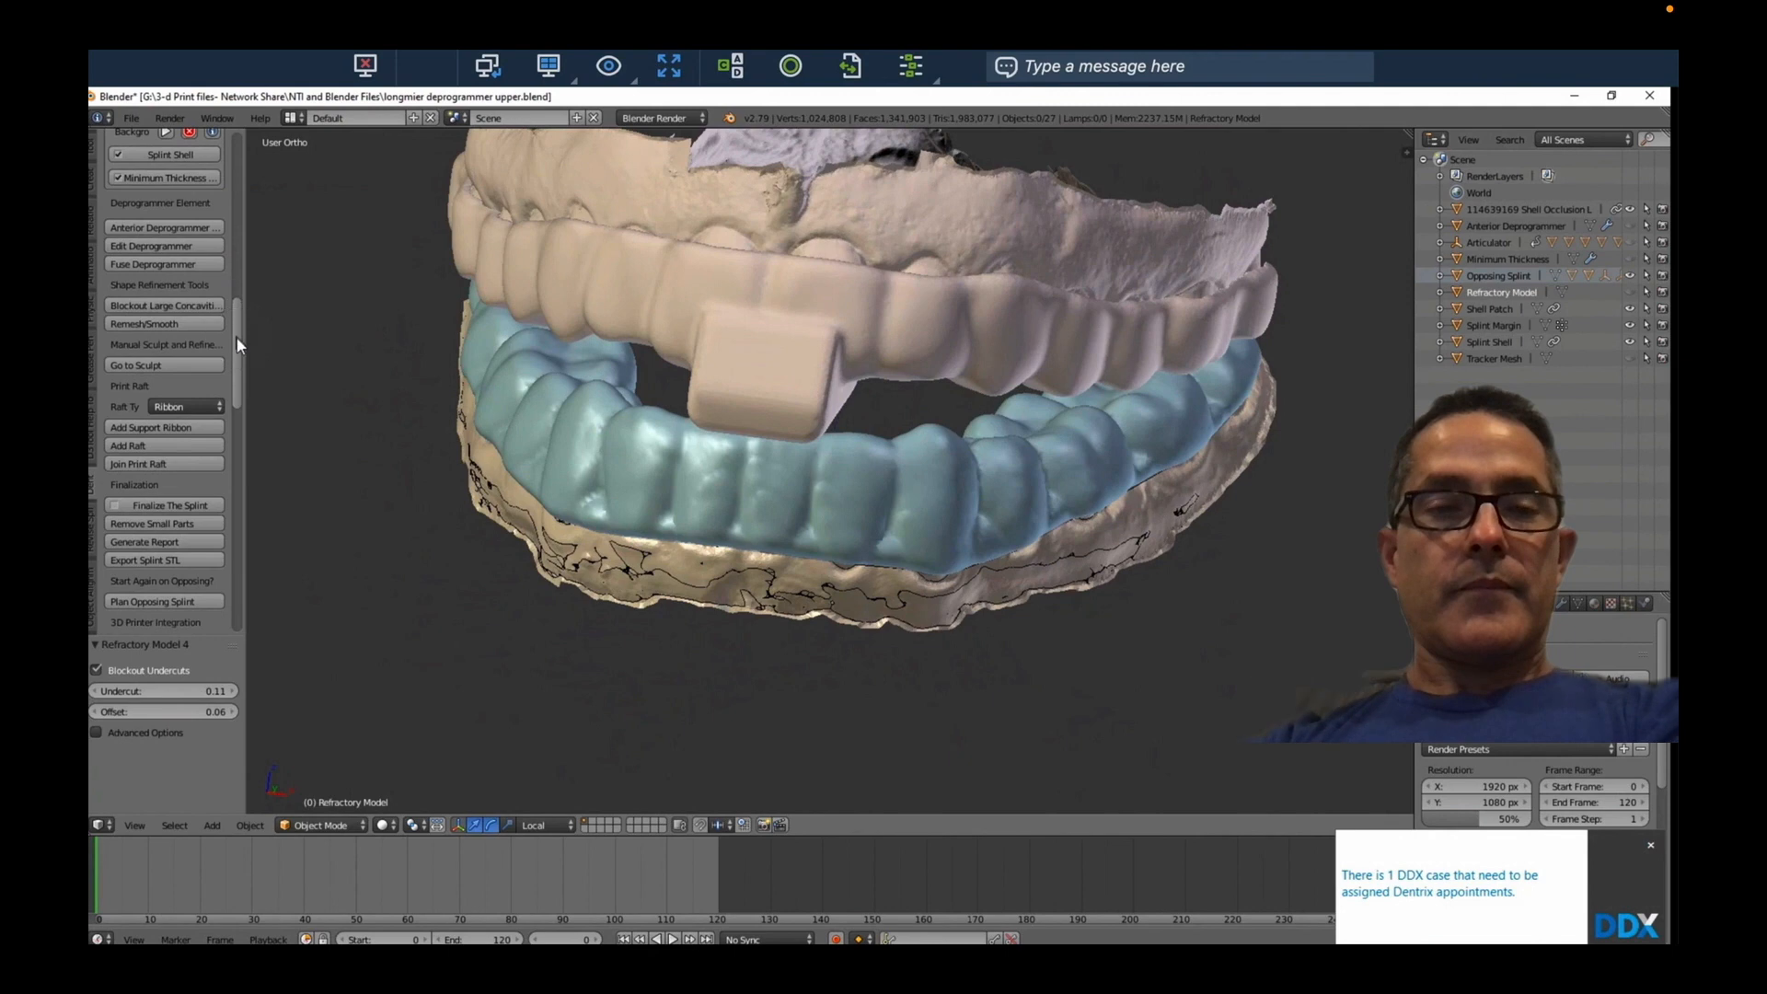
left_click(154, 306)
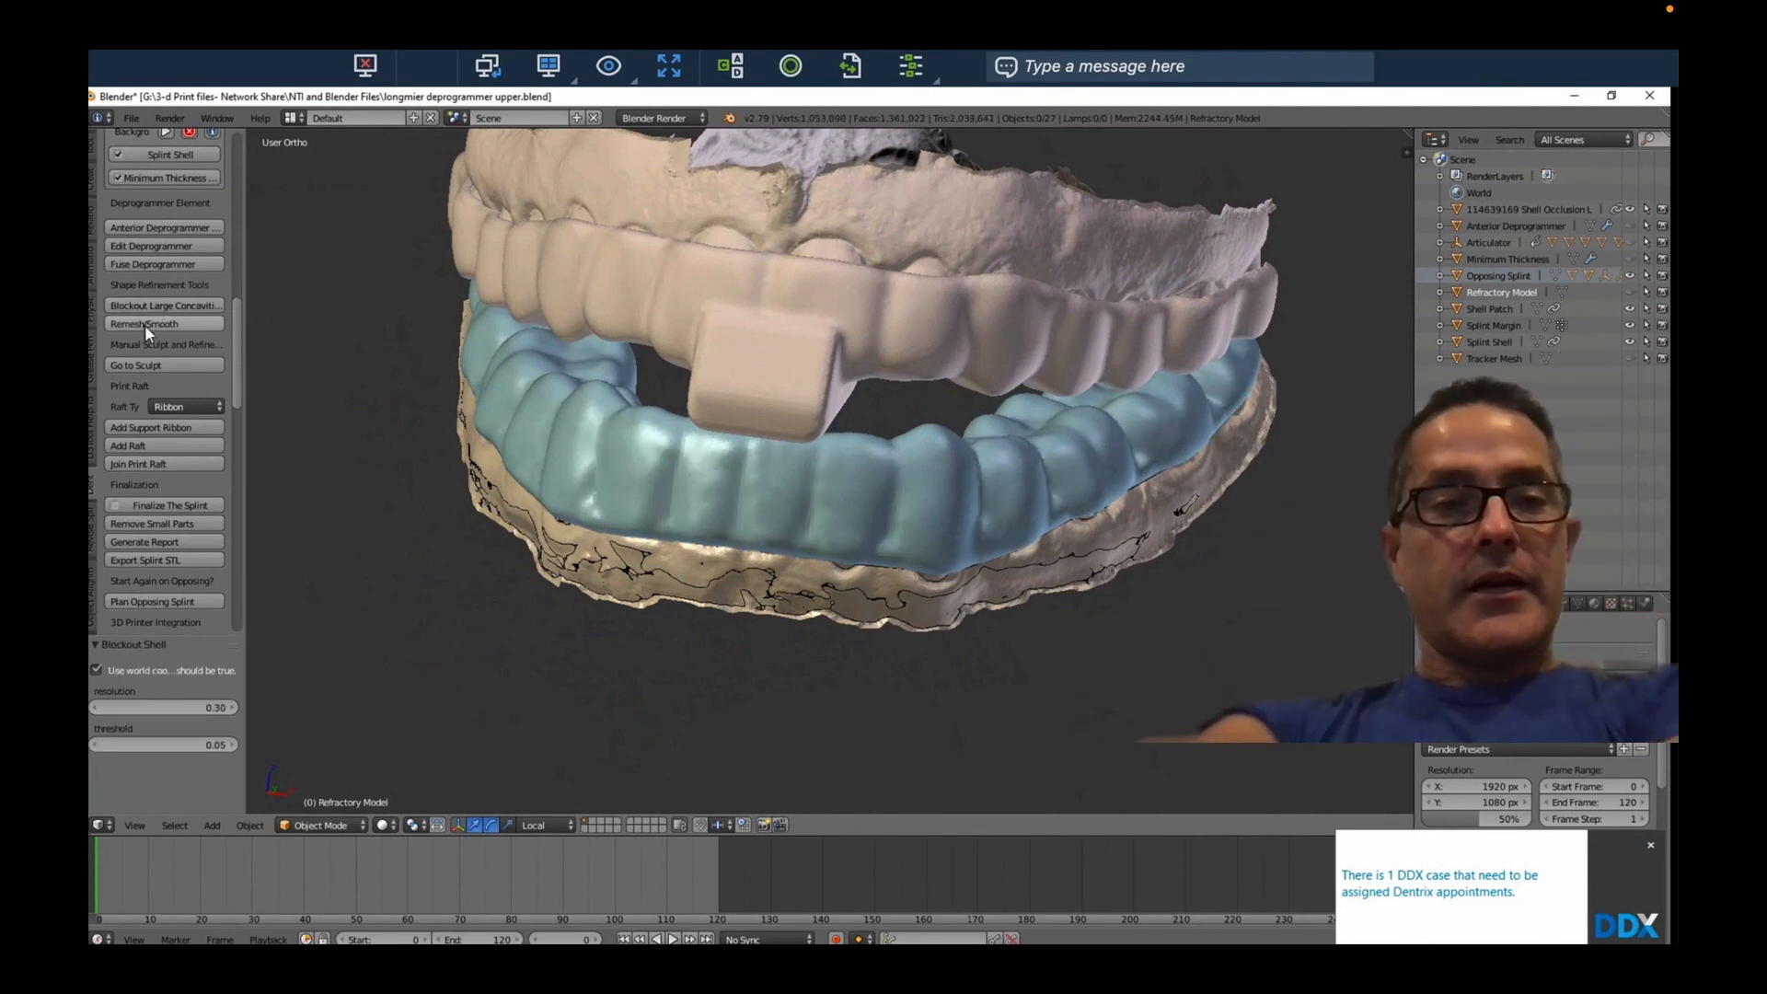
left_click(146, 324)
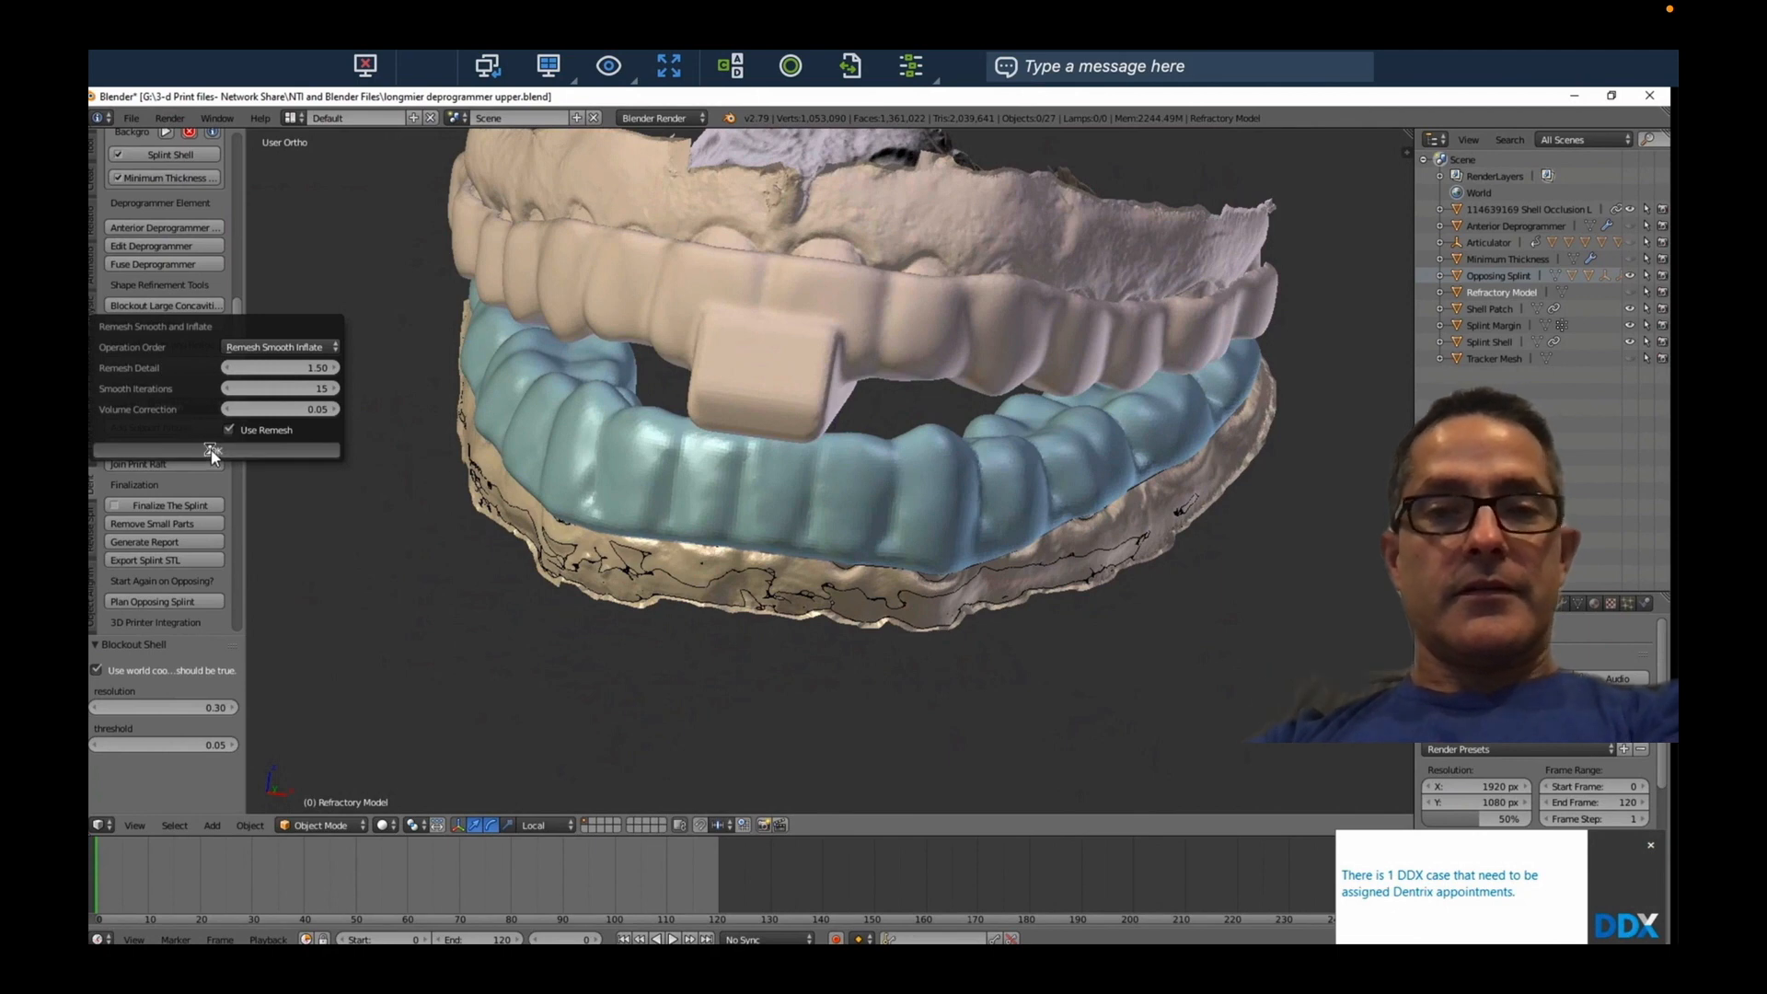
left_click(211, 450)
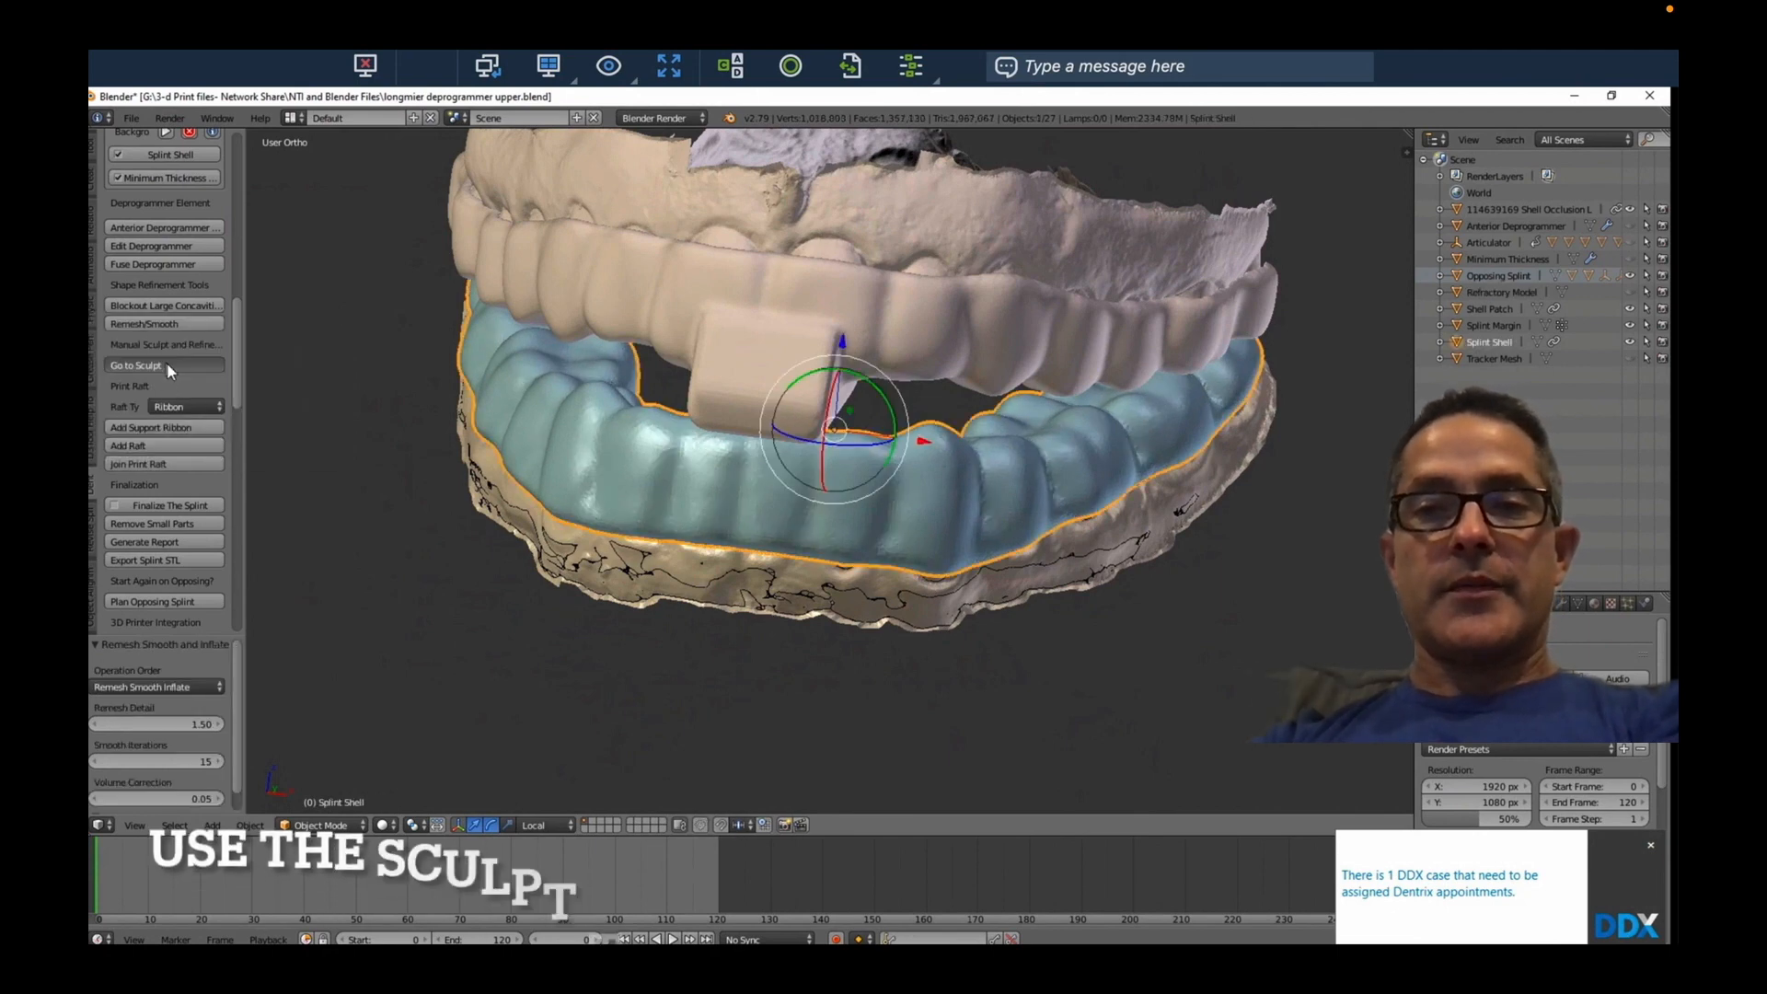
Switch the splint shell to sculpting and hide the lower scan, the opposing splint and its upper scan to expose the biting surface
left_click(167, 363)
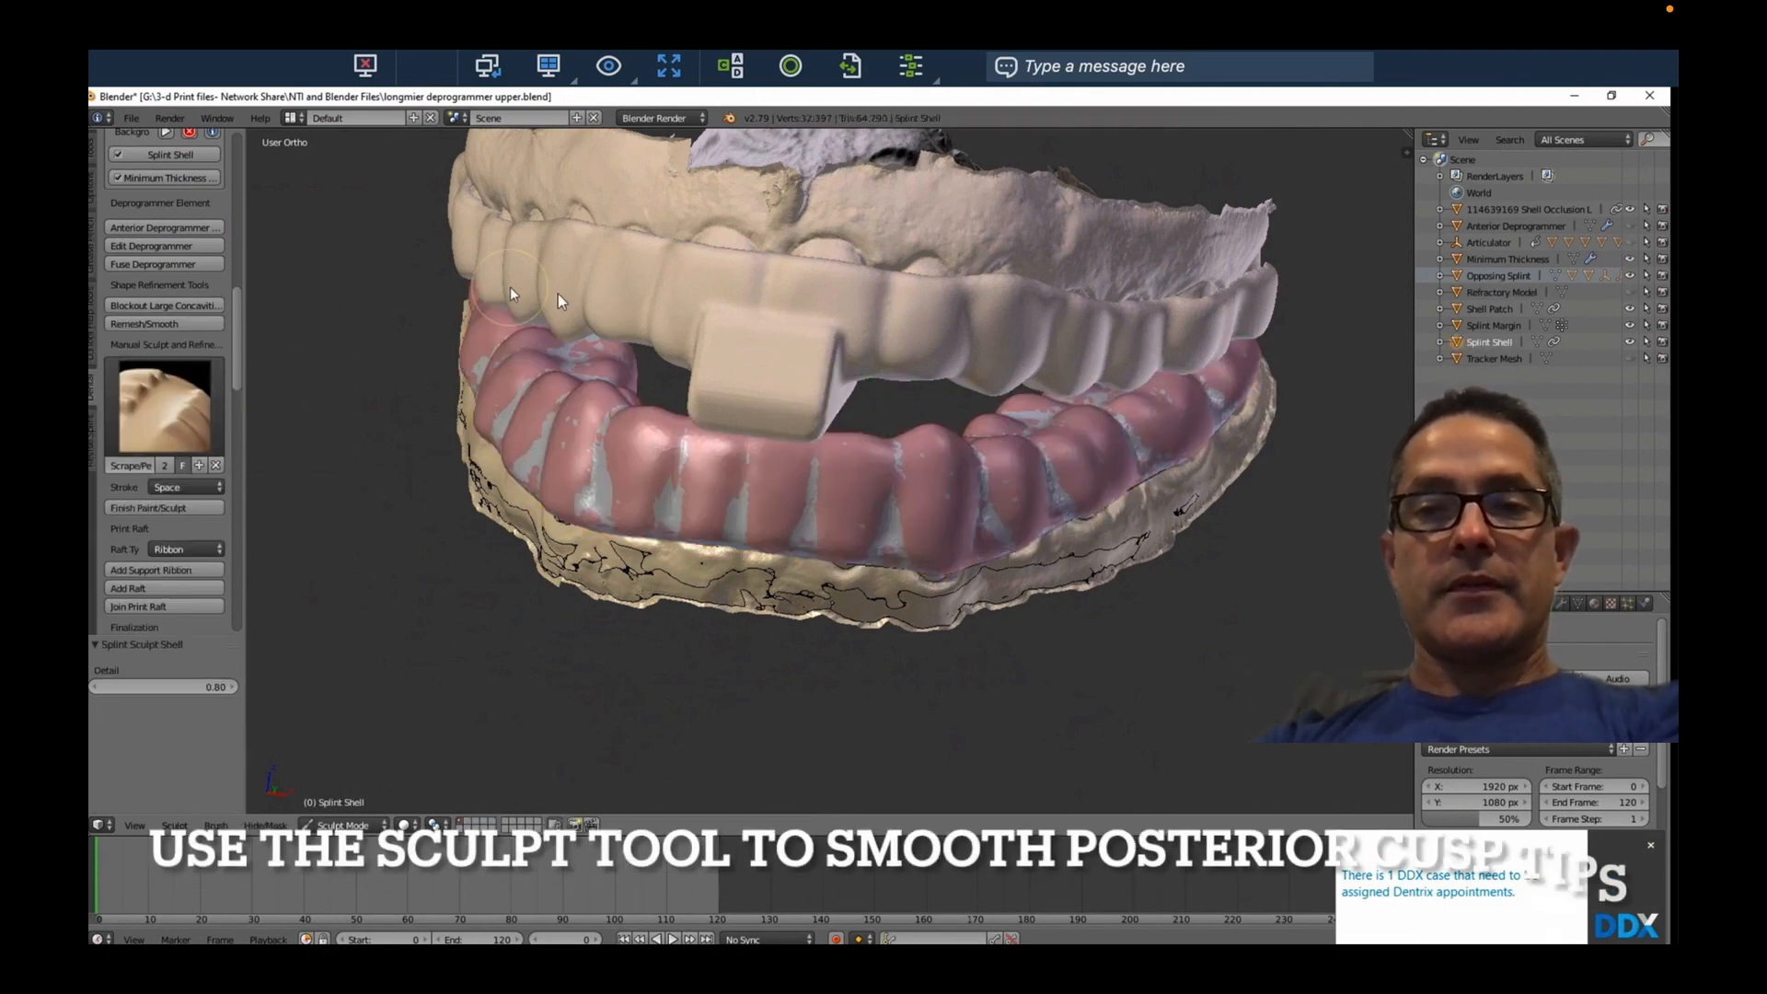
left_click(1627, 210)
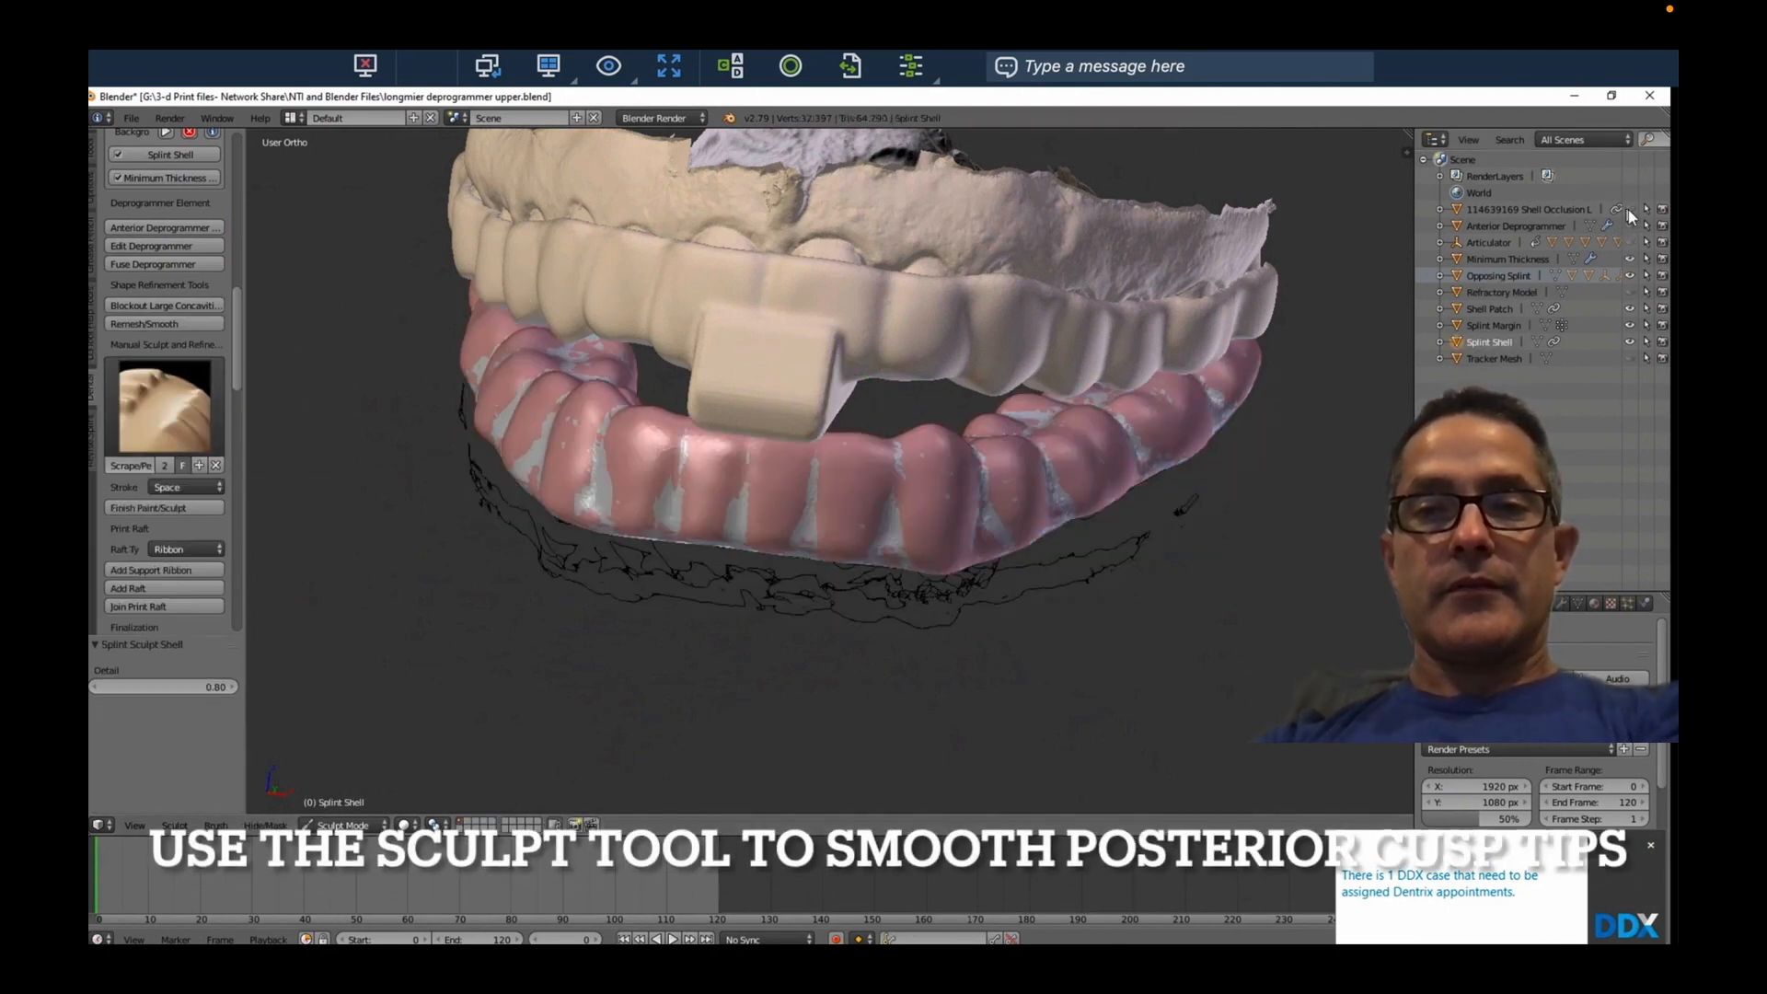
left_click(1630, 275)
middle_click_drag(1174, 186, 1354, 219)
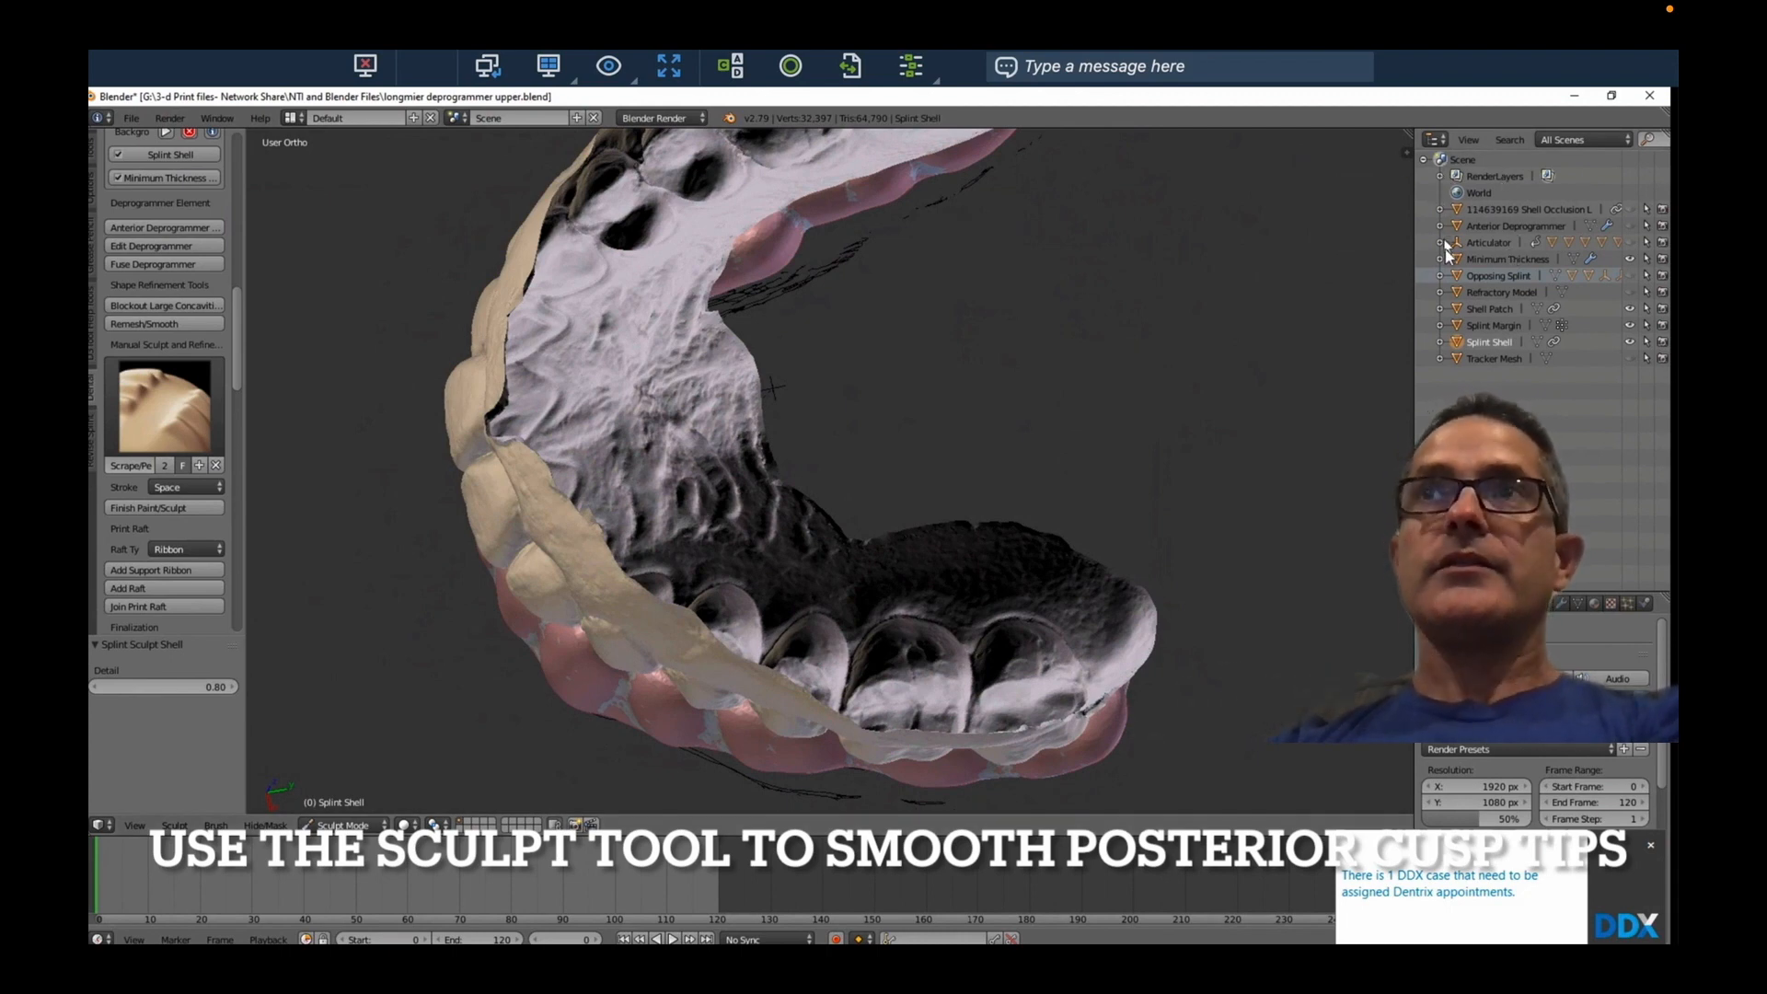
left_click(1440, 275)
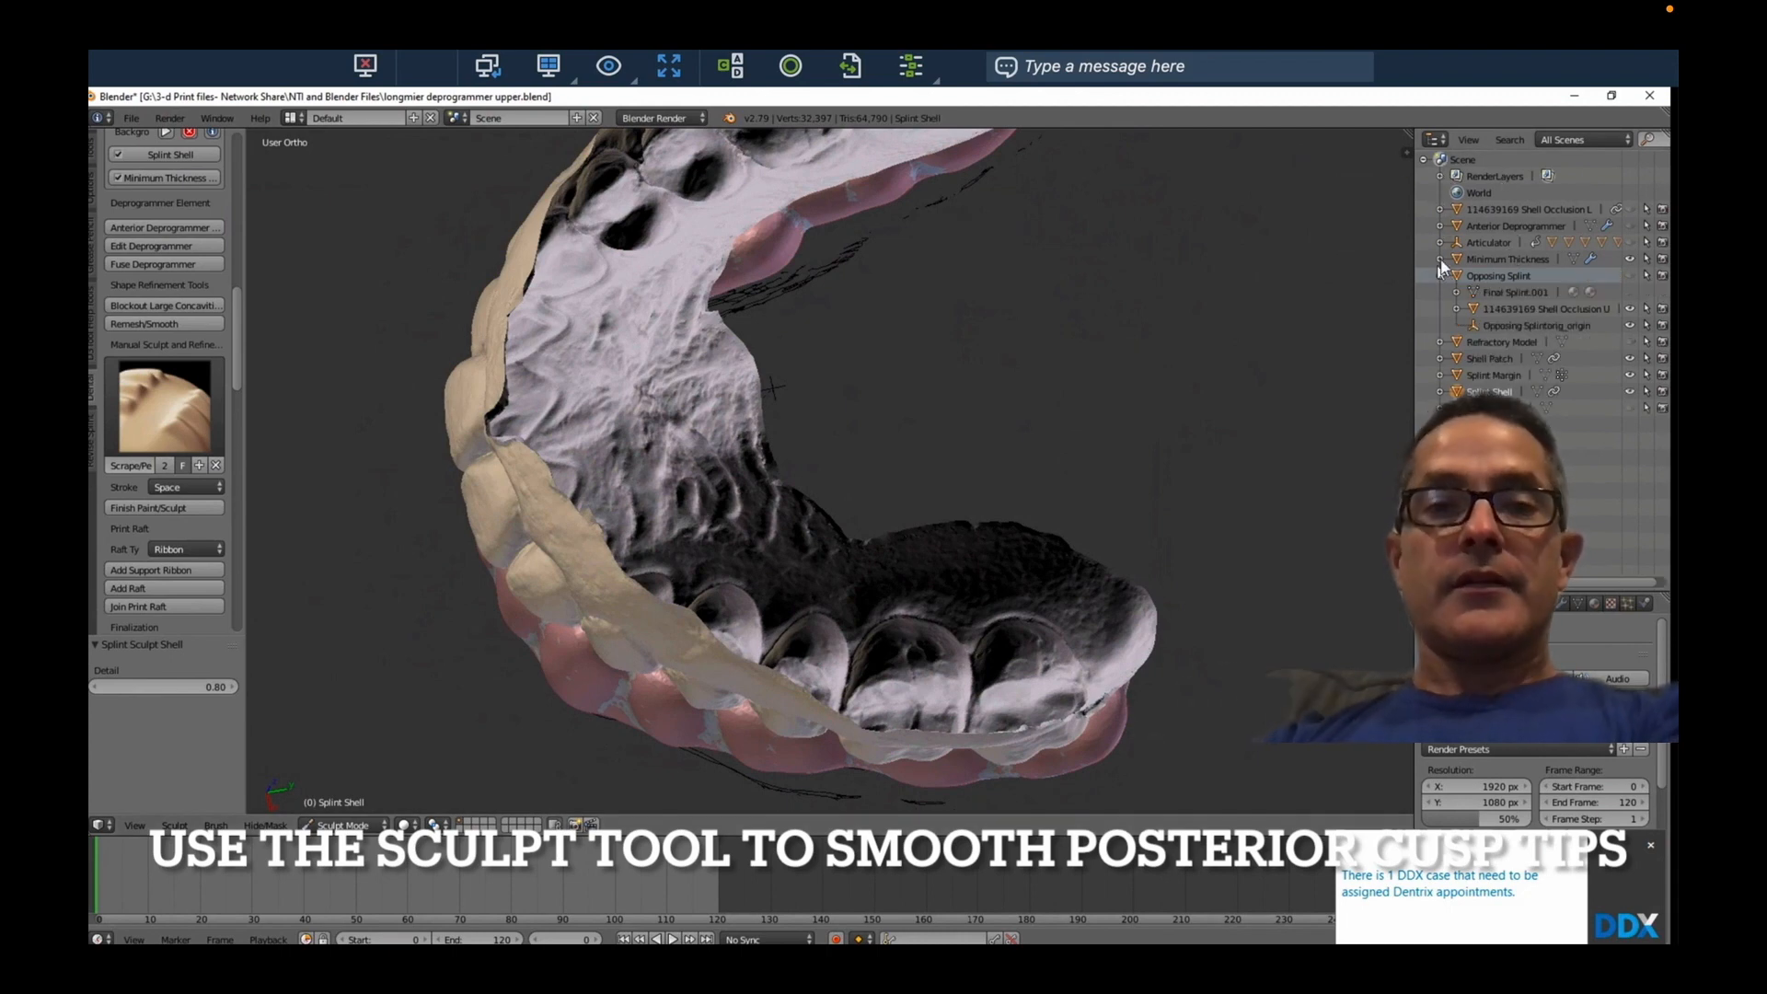
left_click(1630, 309)
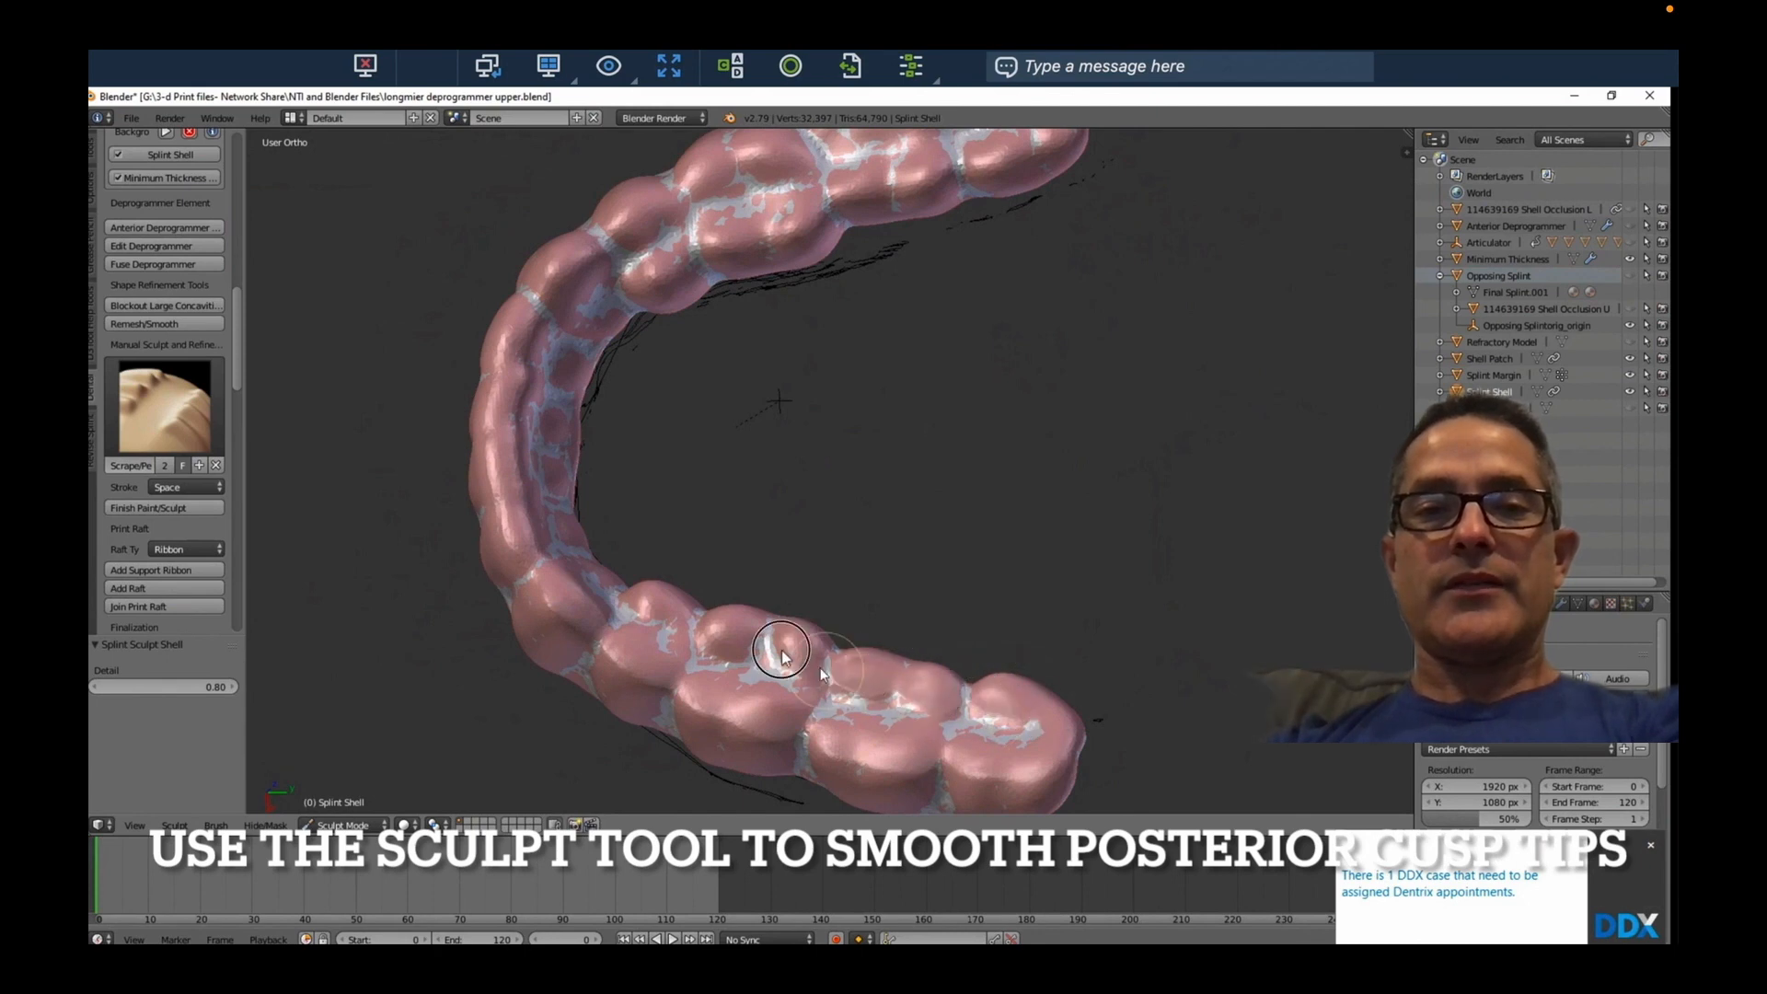
Flatten the posterior cusp tips on both sides of the lower splint with the Scrape brush, then finish sculpting
middle_click_drag(870, 412, 919, 476)
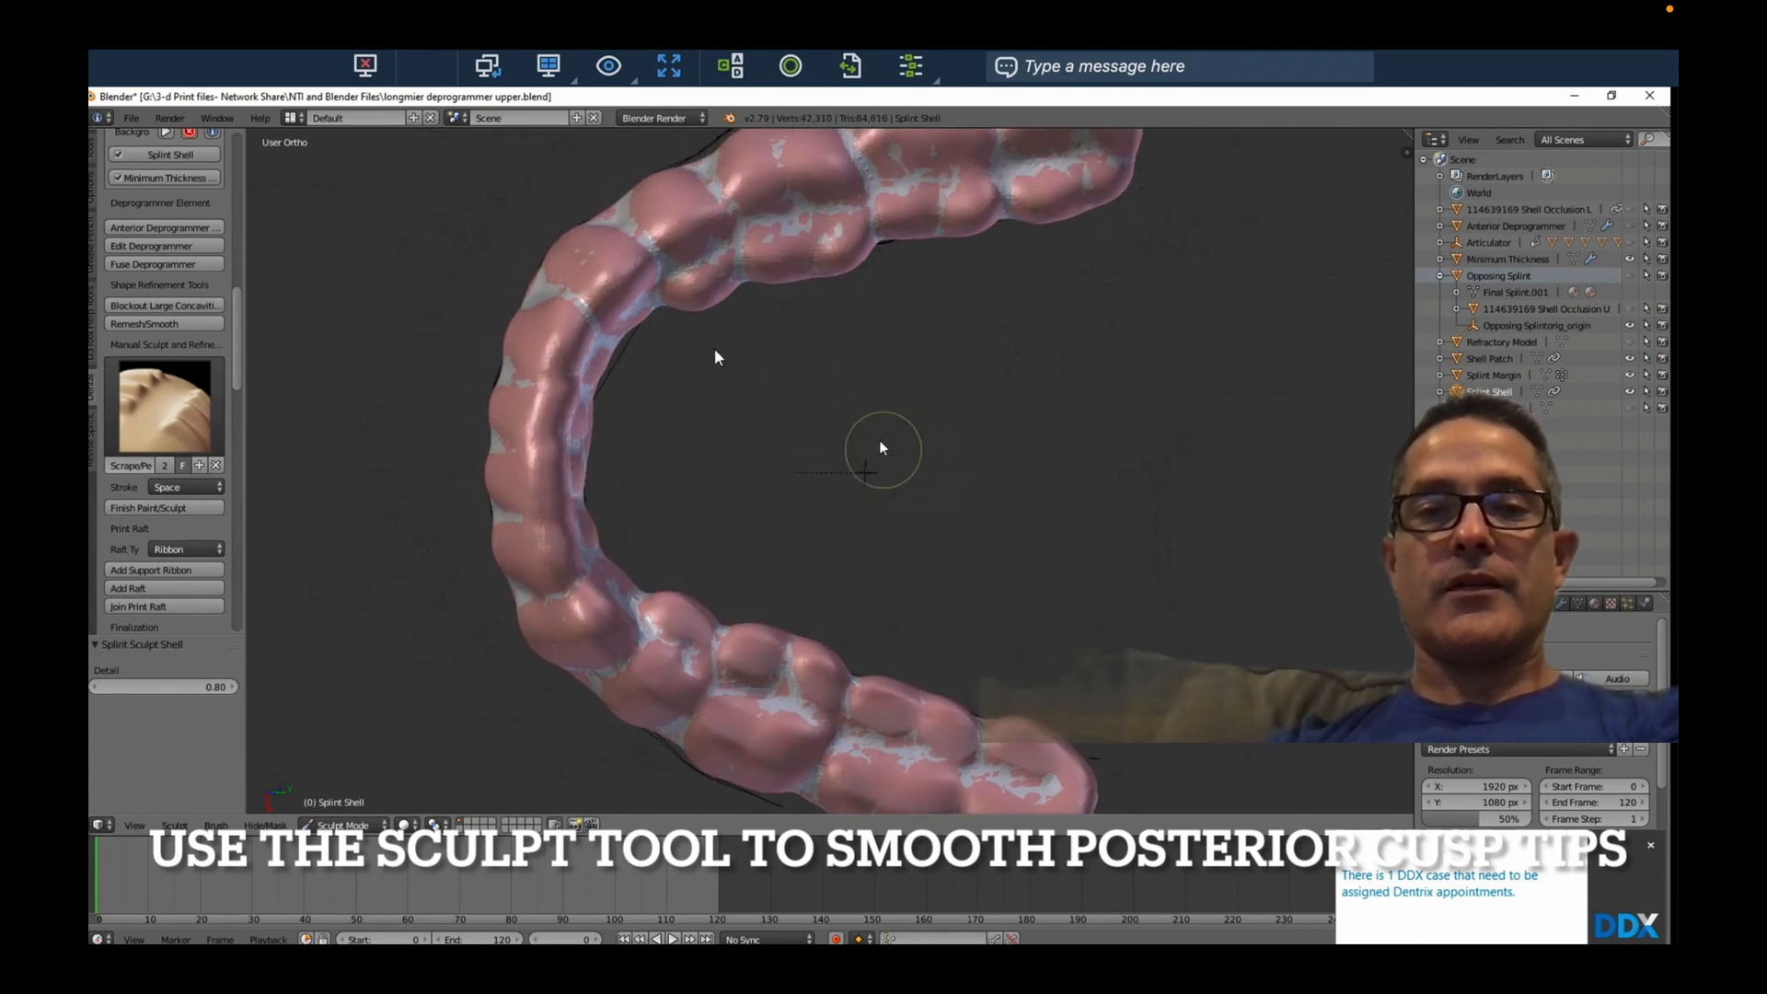
left_click_drag(730, 214, 830, 191)
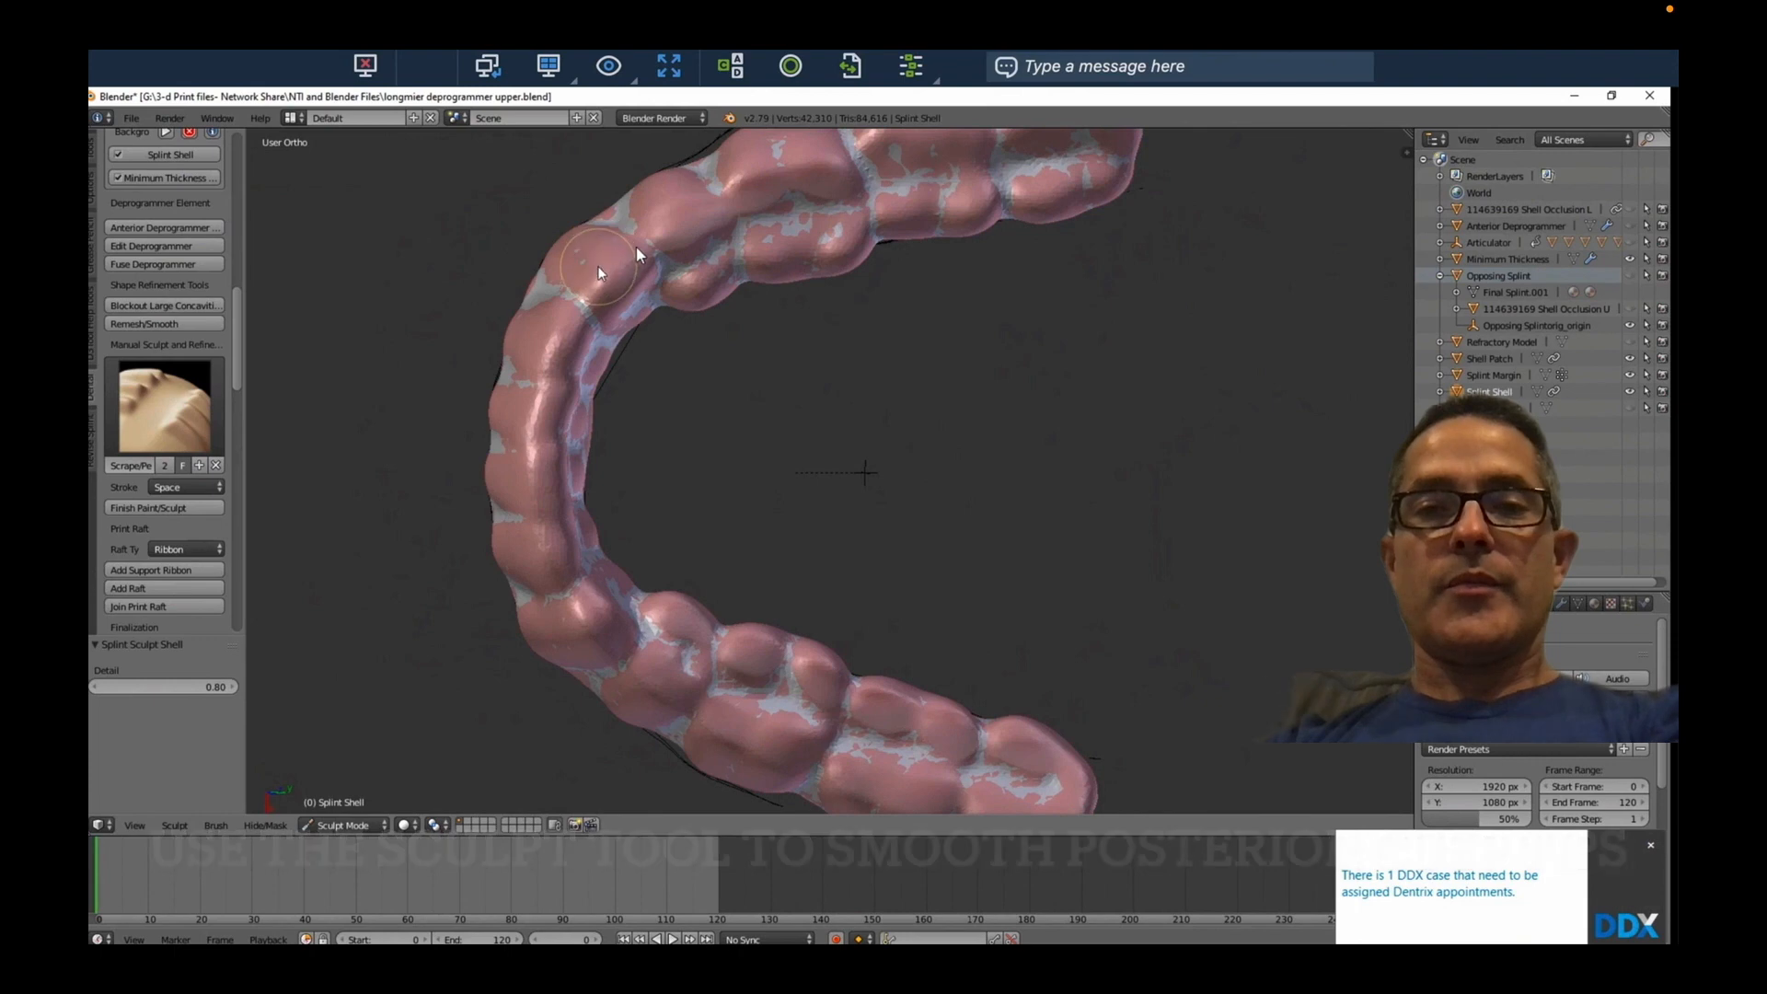
left_click_drag(690, 292, 923, 223)
middle_click_drag(954, 347, 943, 418)
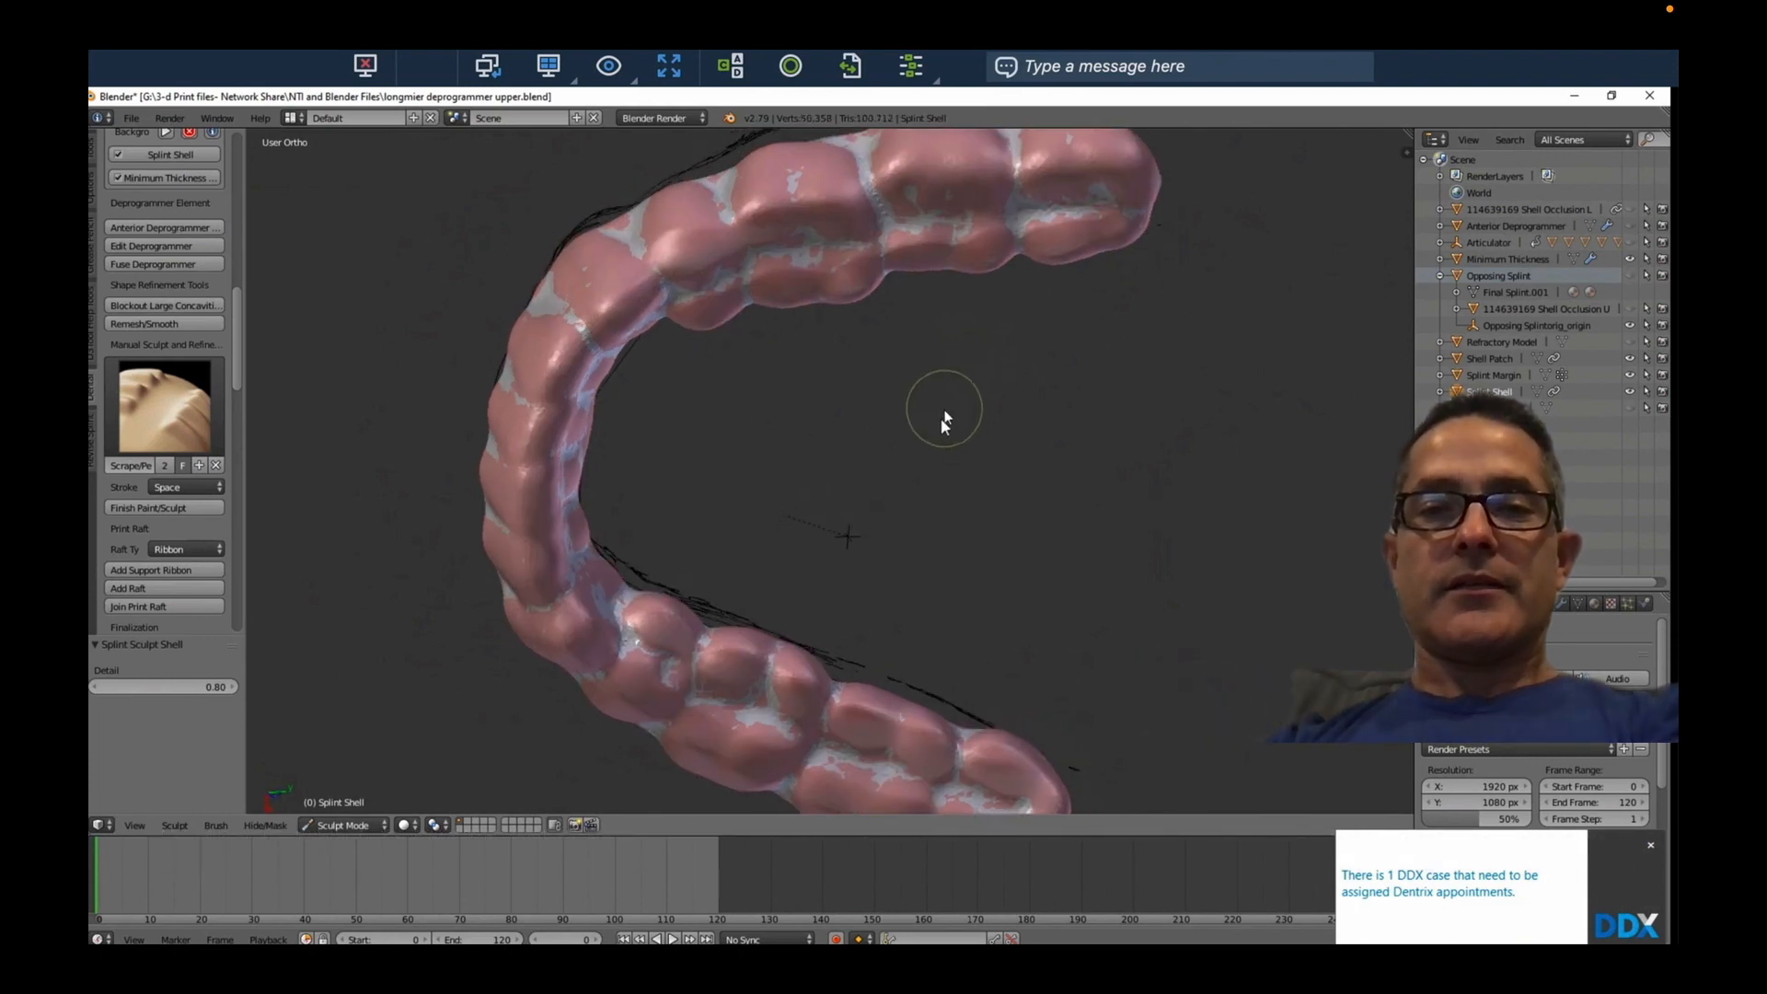
left_click_drag(1107, 180, 1048, 188)
mouse_move(871, 231)
left_mouse_down()
mouse_move(1094, 203)
mouse_move(882, 245)
left_mouse_up()
middle_click_drag(972, 333, 990, 283)
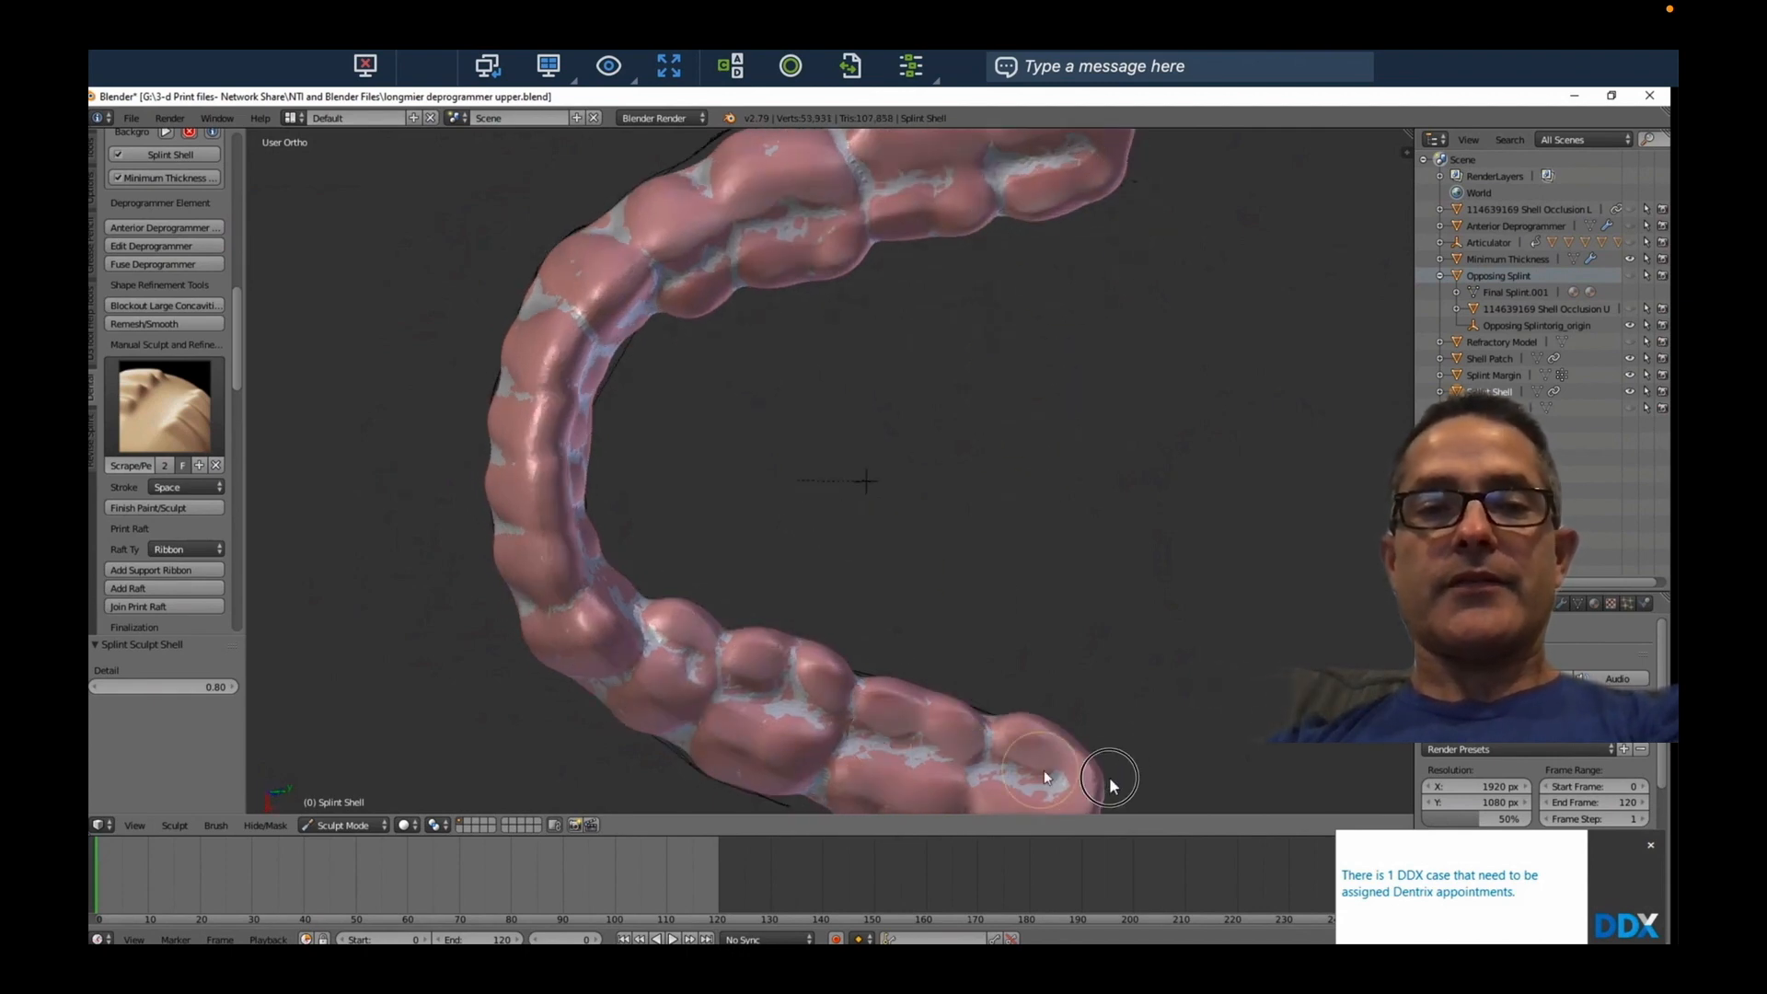
left_click(175, 507)
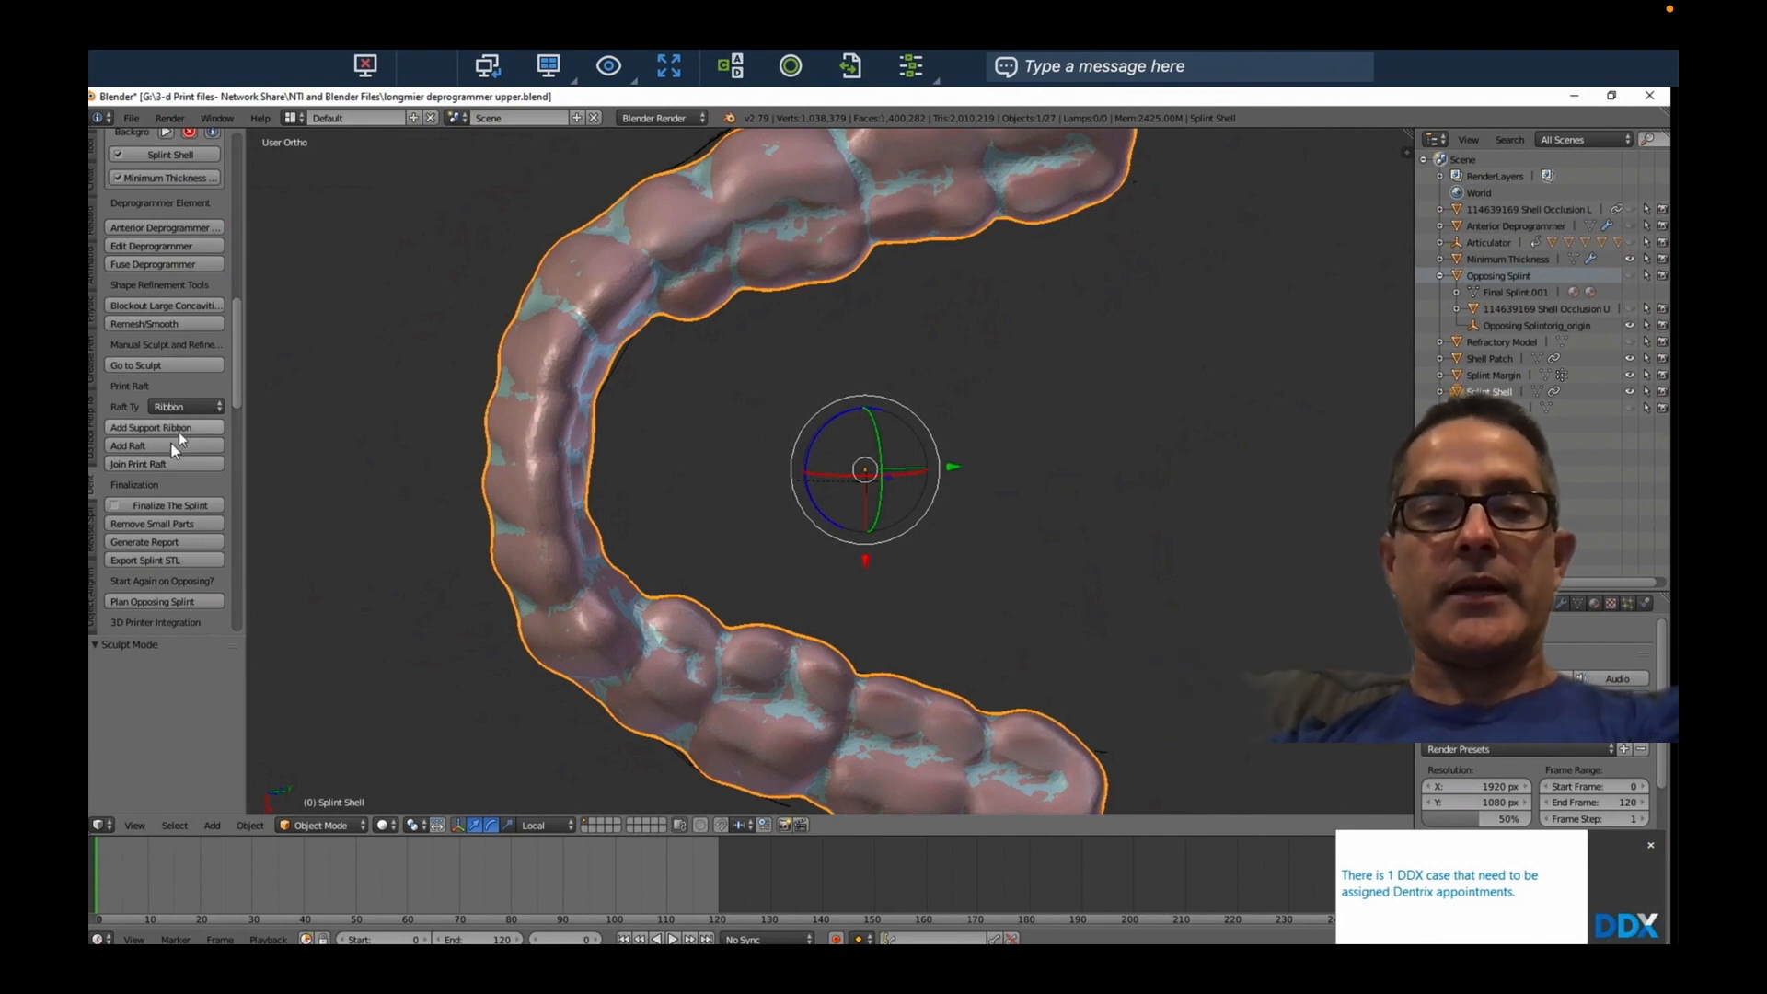
Finalize the lower splint with the Volume solver
left_click(166, 507)
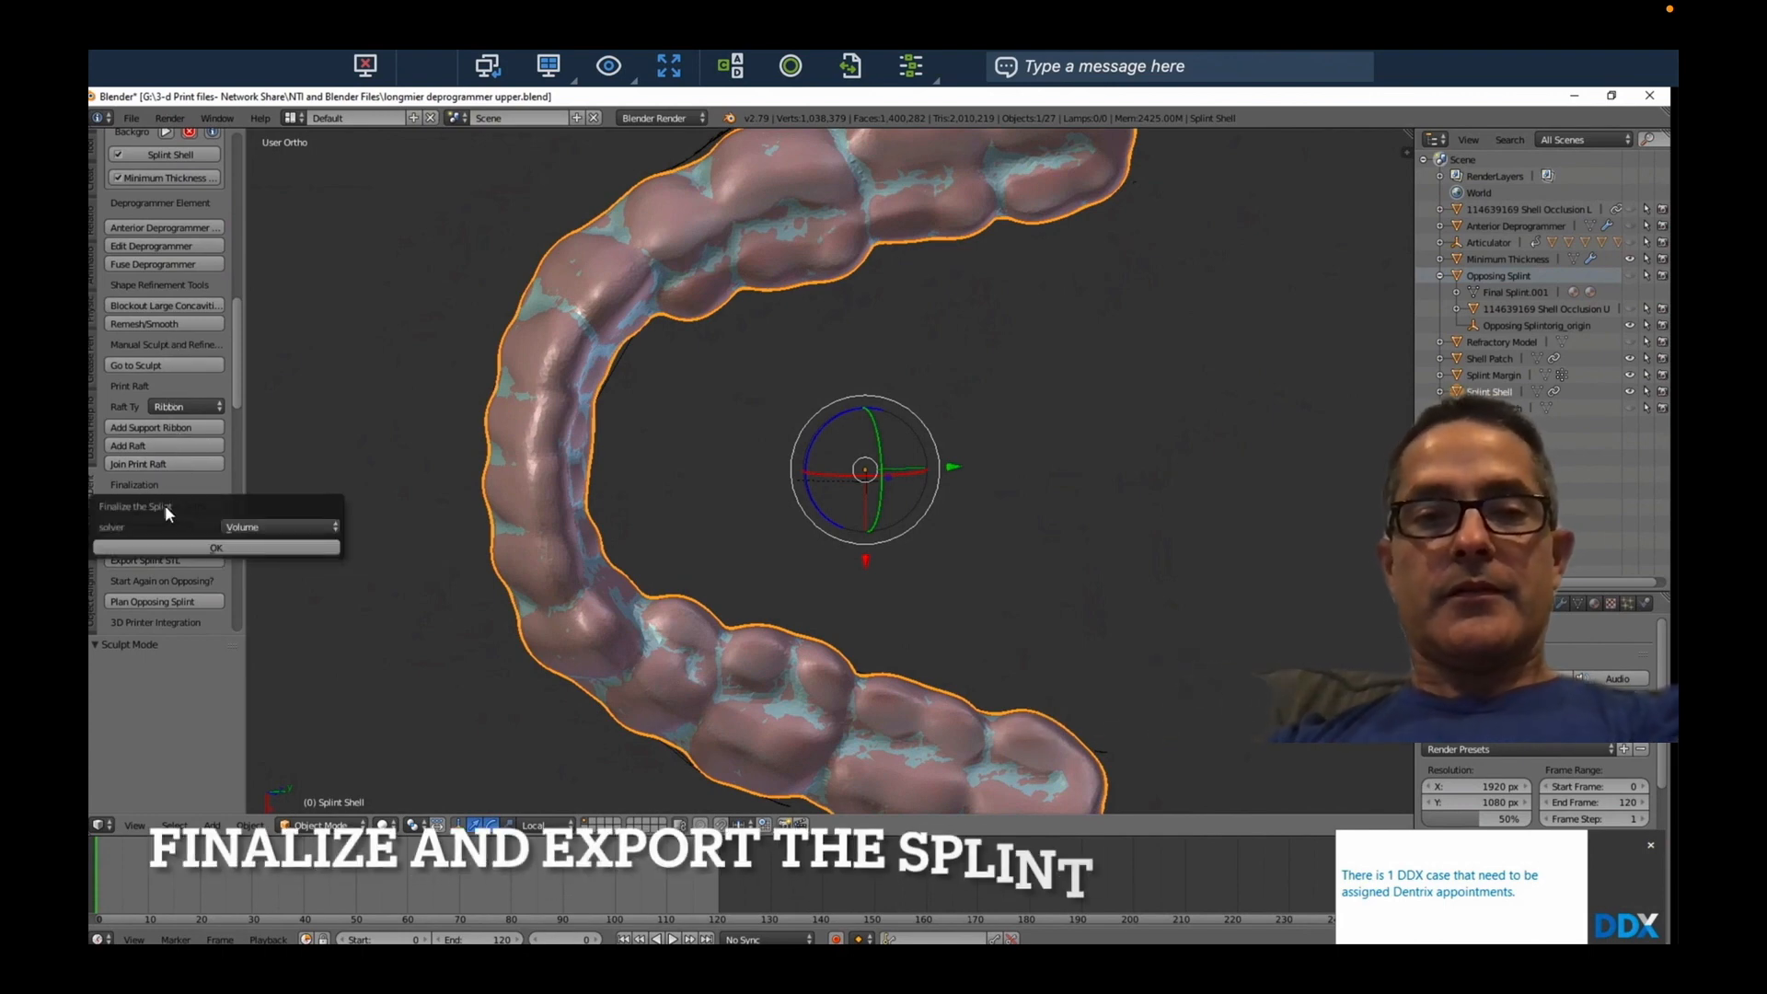
left_click(217, 548)
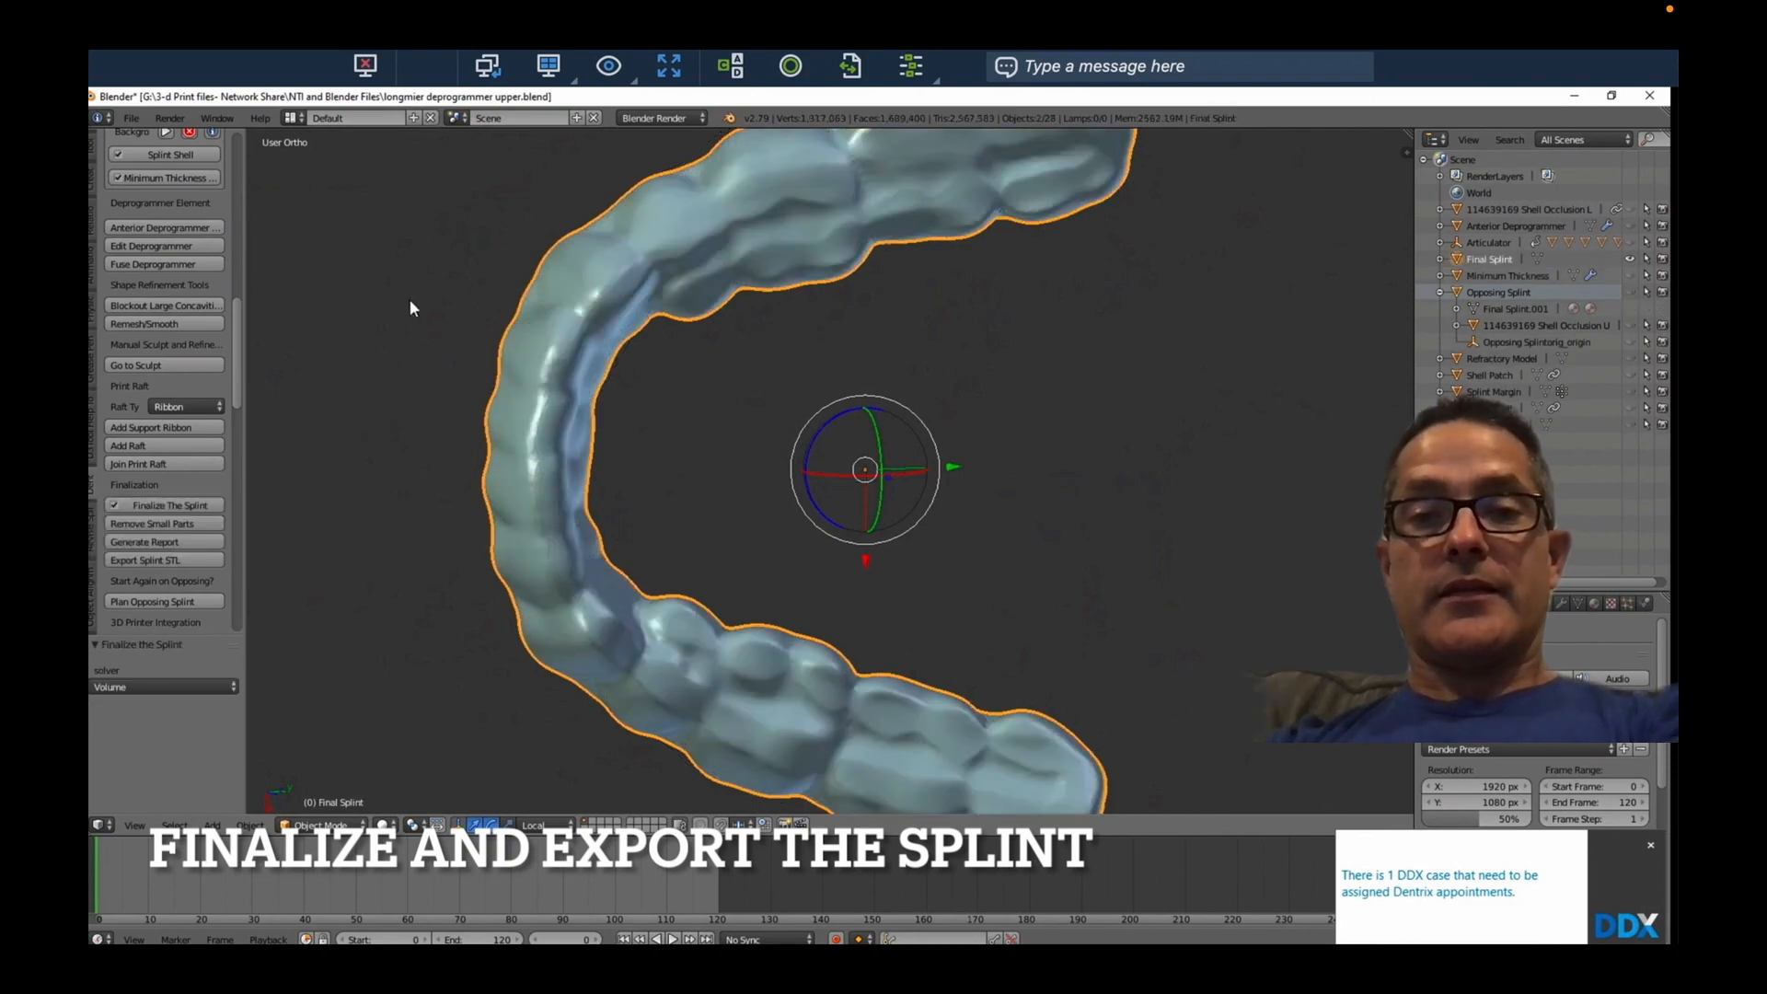
middle_click_drag(426, 303, 432, 424)
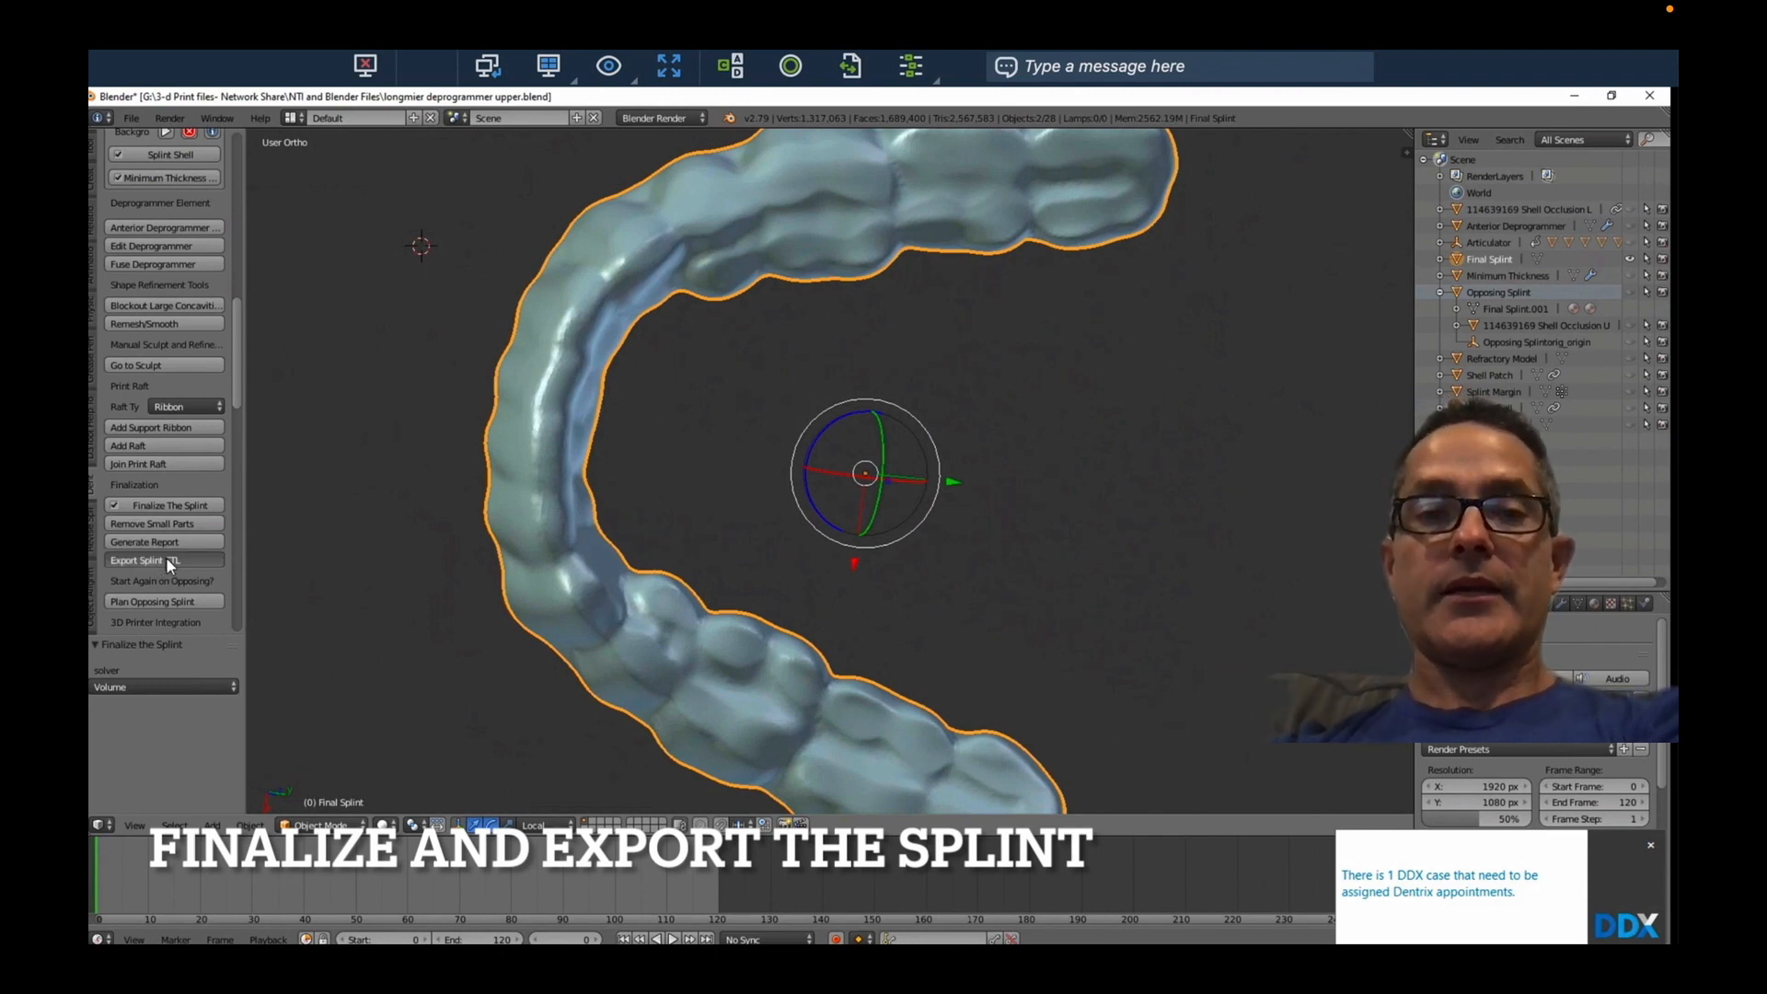
Export the final lower splint as an STL file named with the patient's surname and as a lower slider
left_click(166, 558)
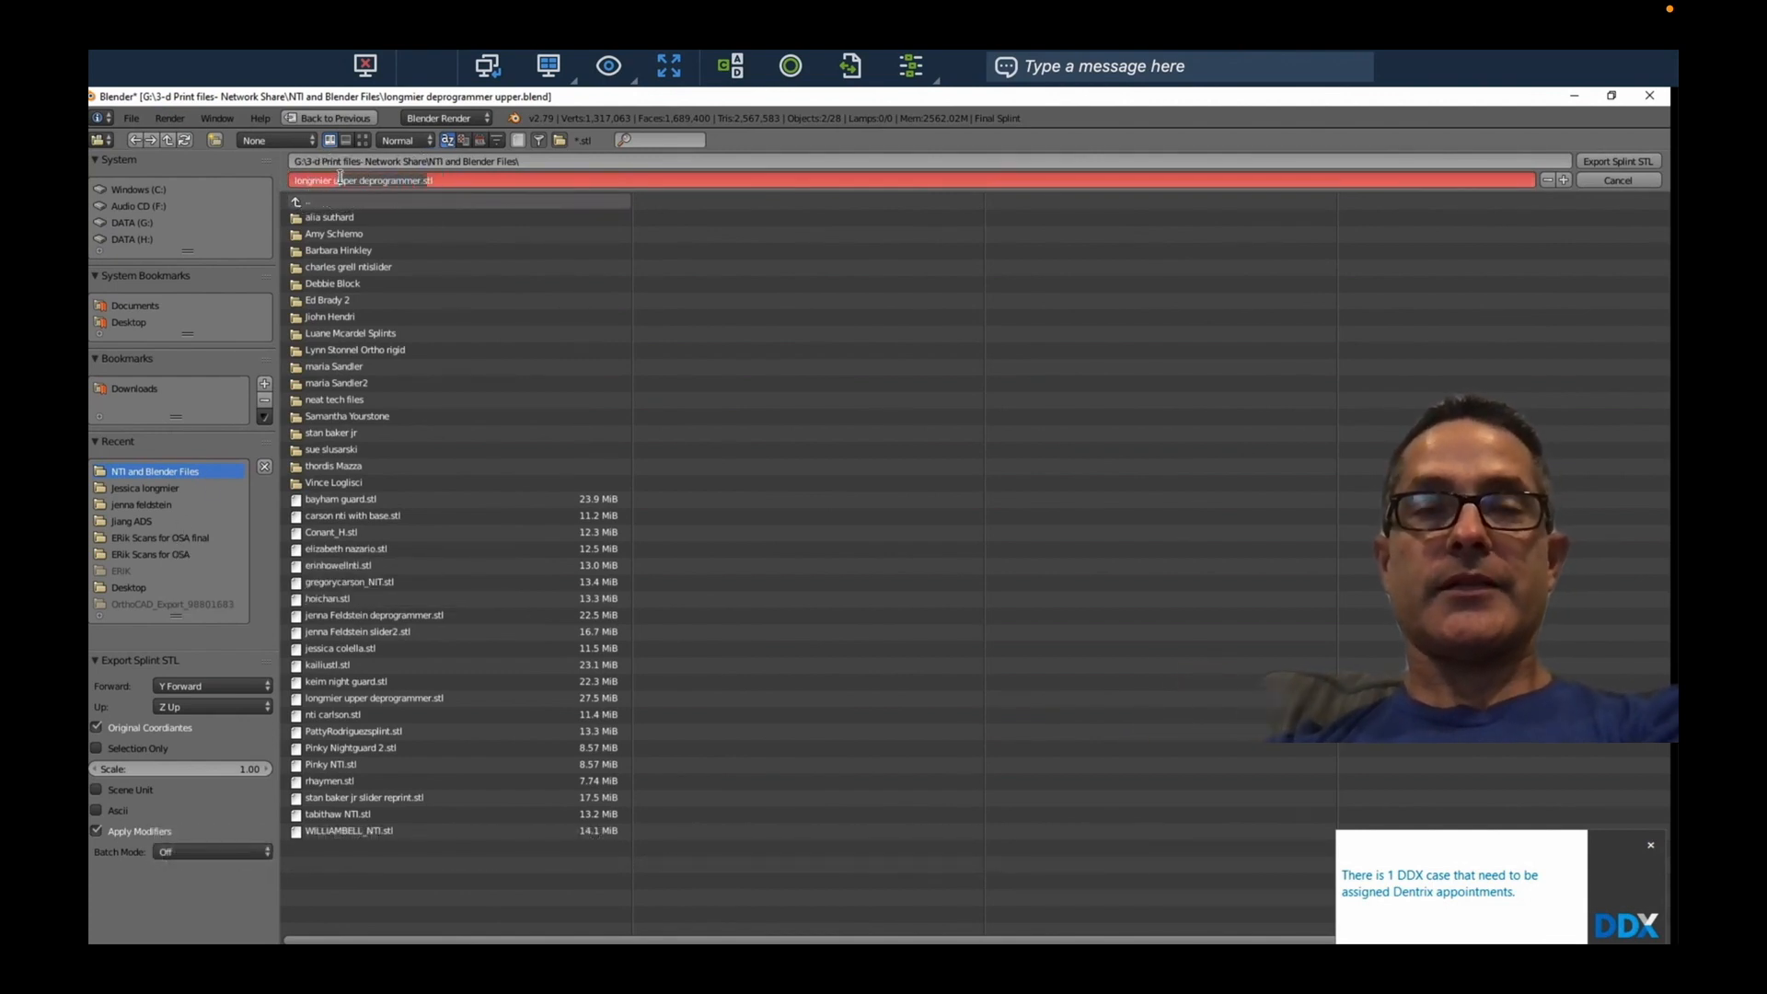
type("slider")
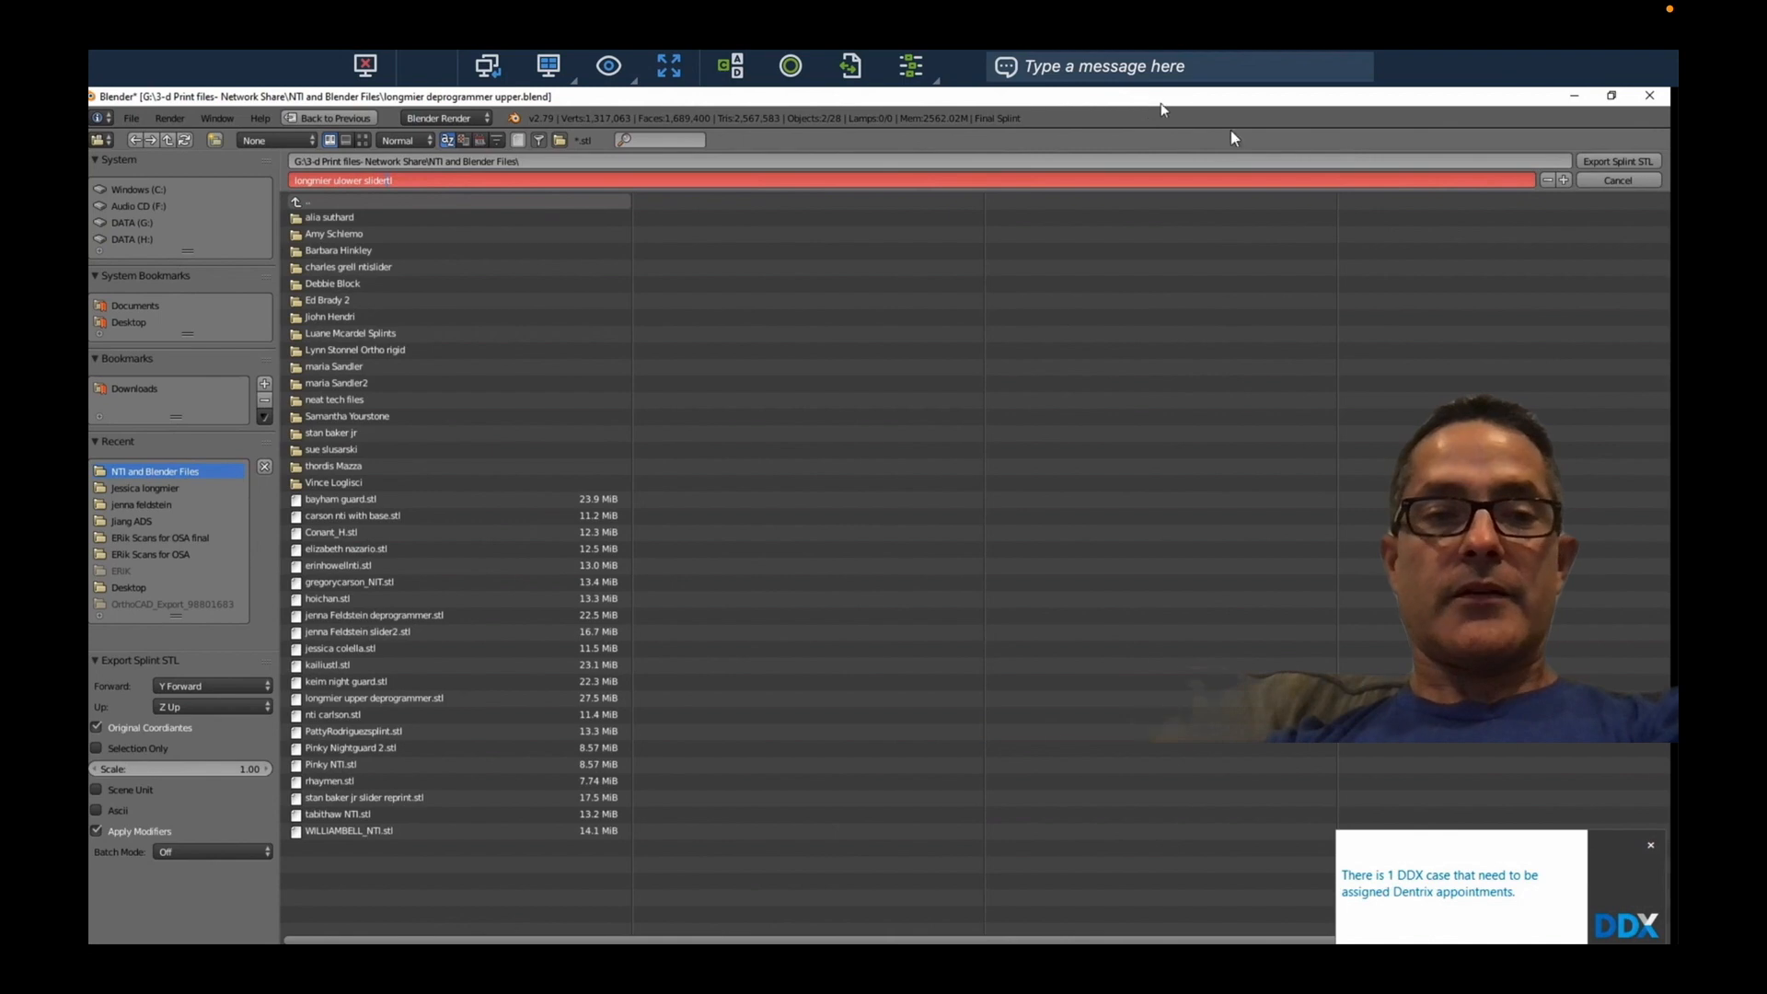
left_click(1604, 161)
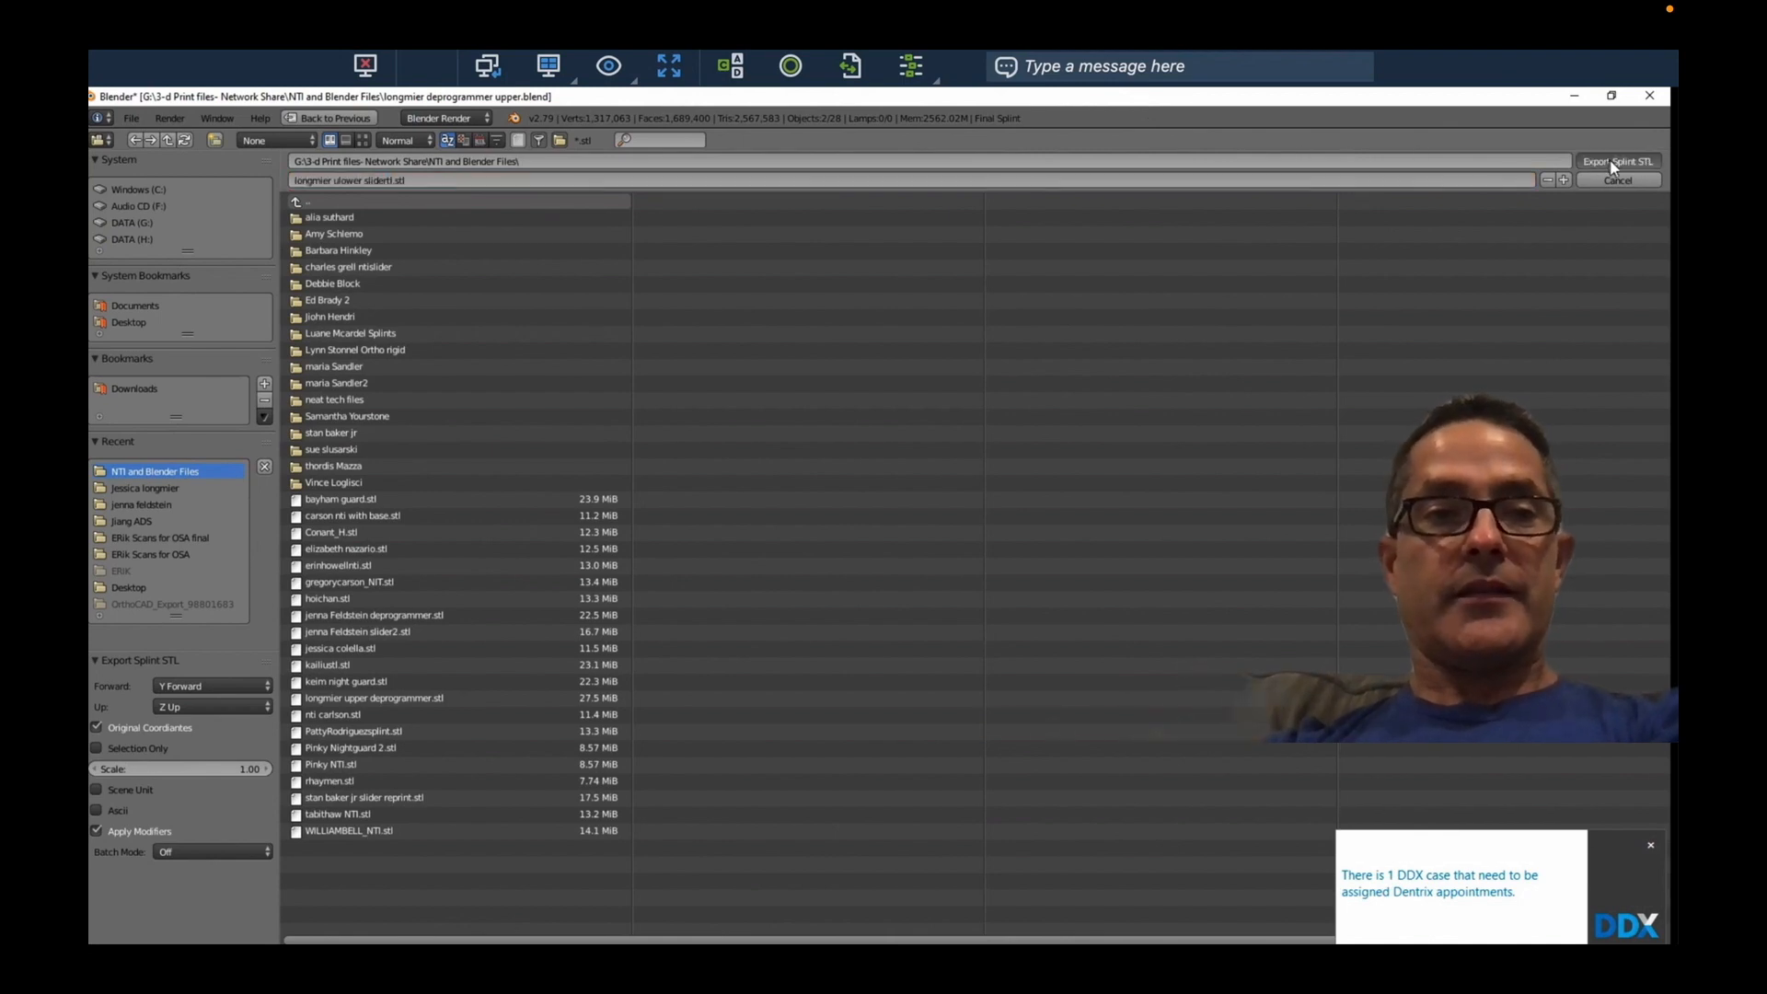
left_click(1612, 165)
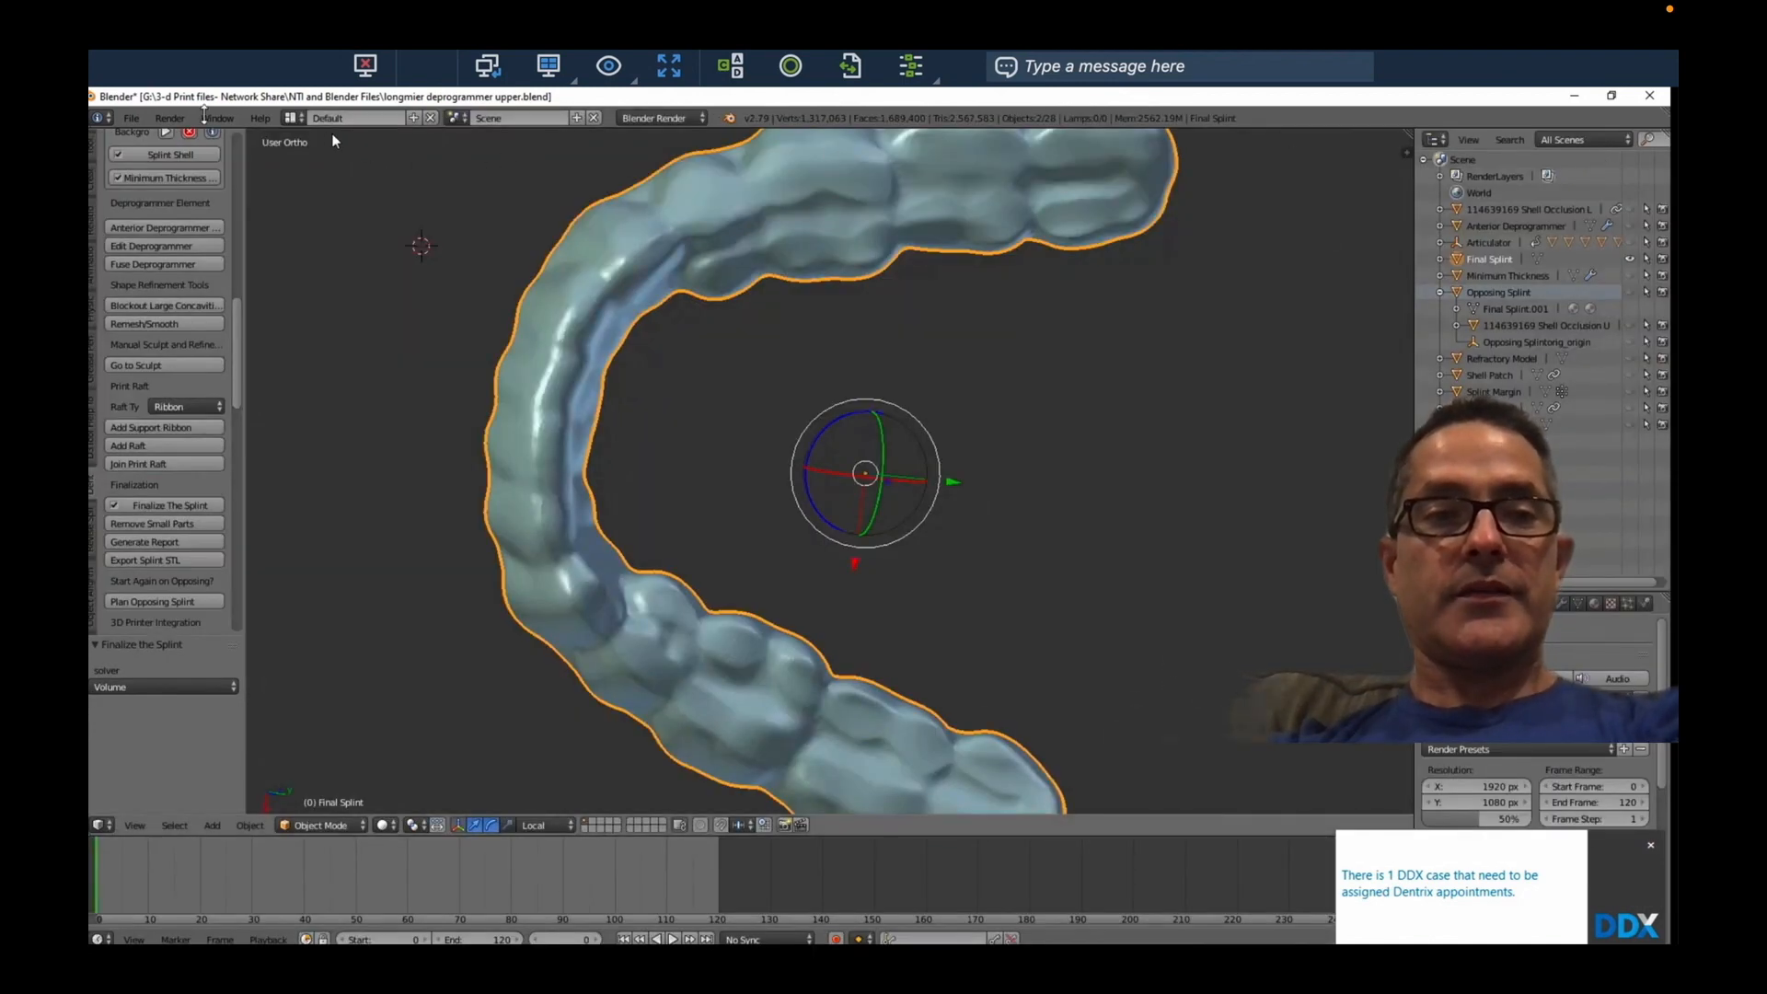
Save the project as a new Blender file named with the patient's surname followed by "slider"
left_click(132, 118)
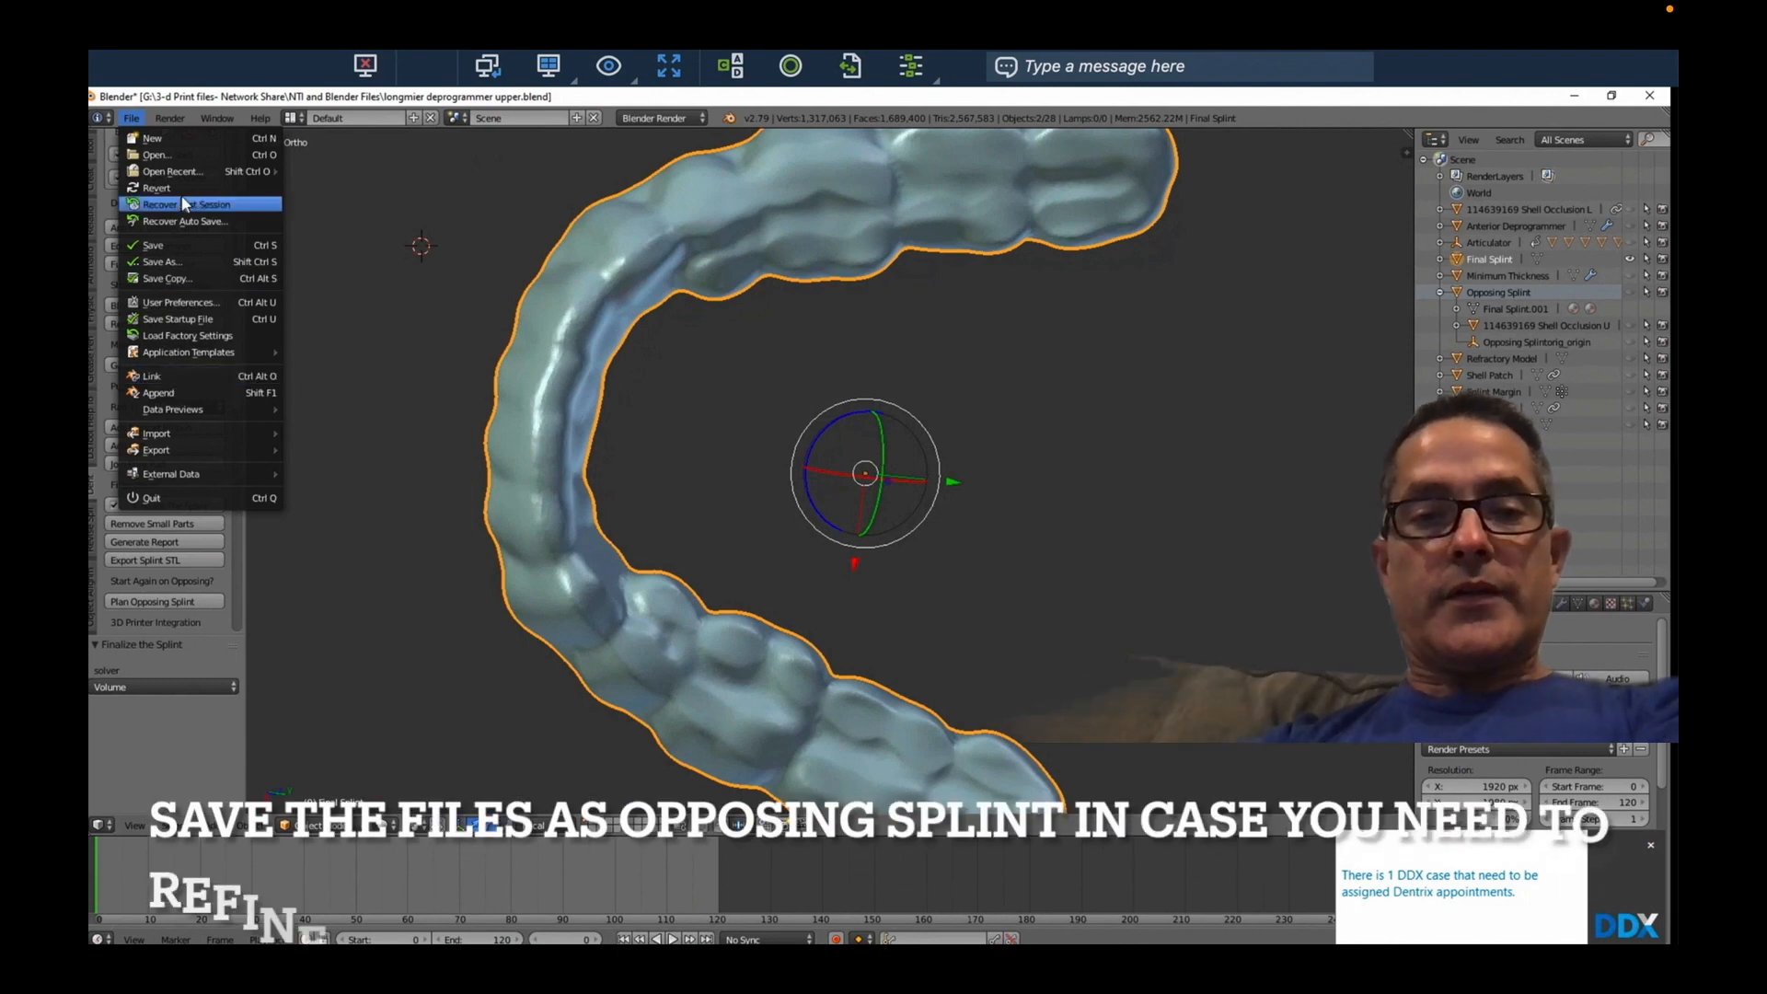
left_click(168, 261)
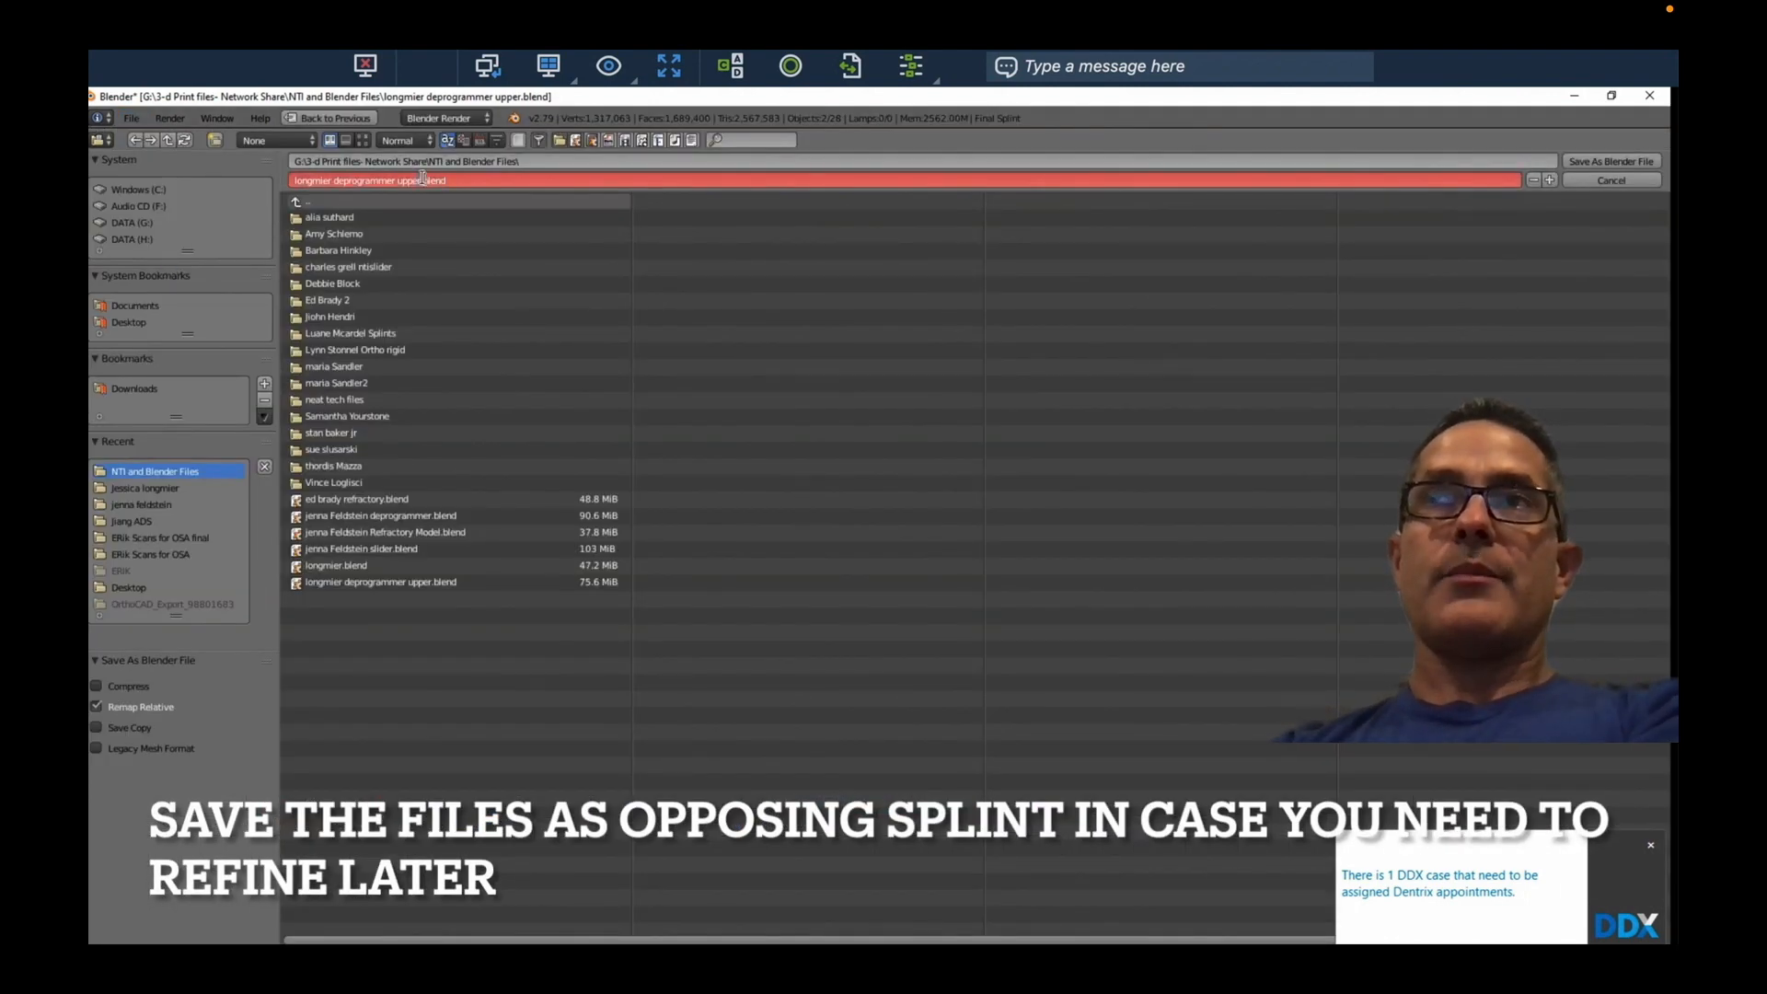
left_click(333, 176)
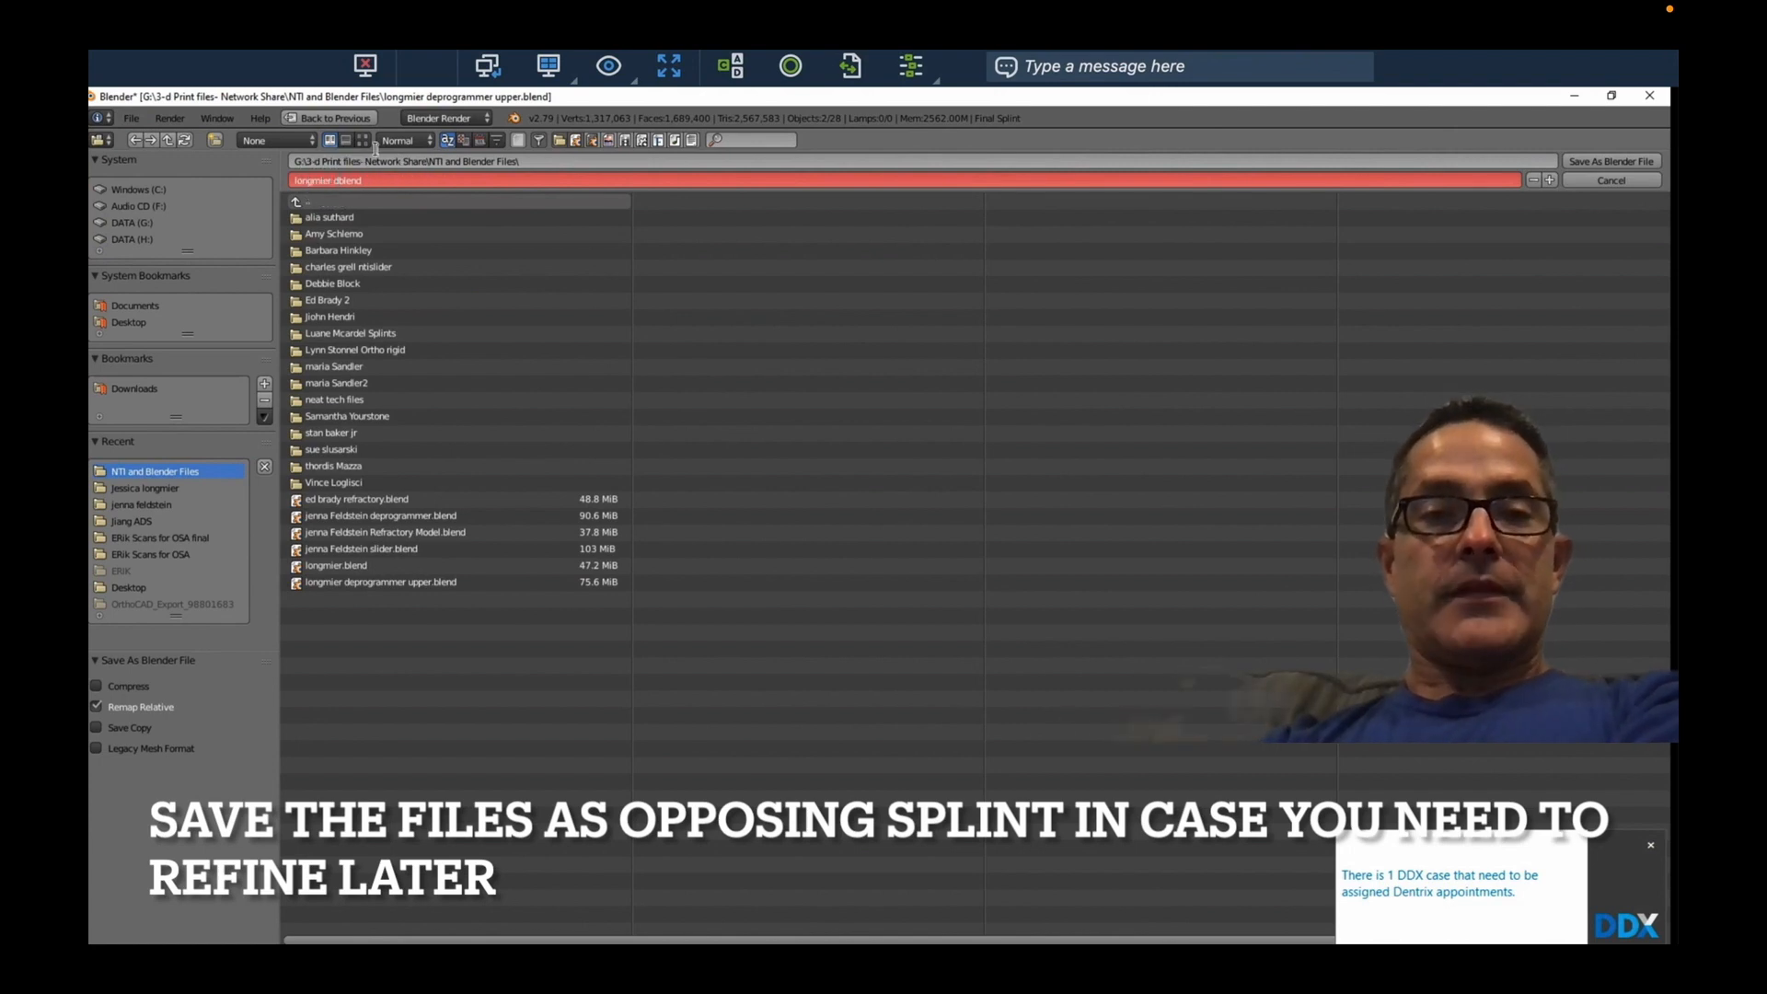
type(".")
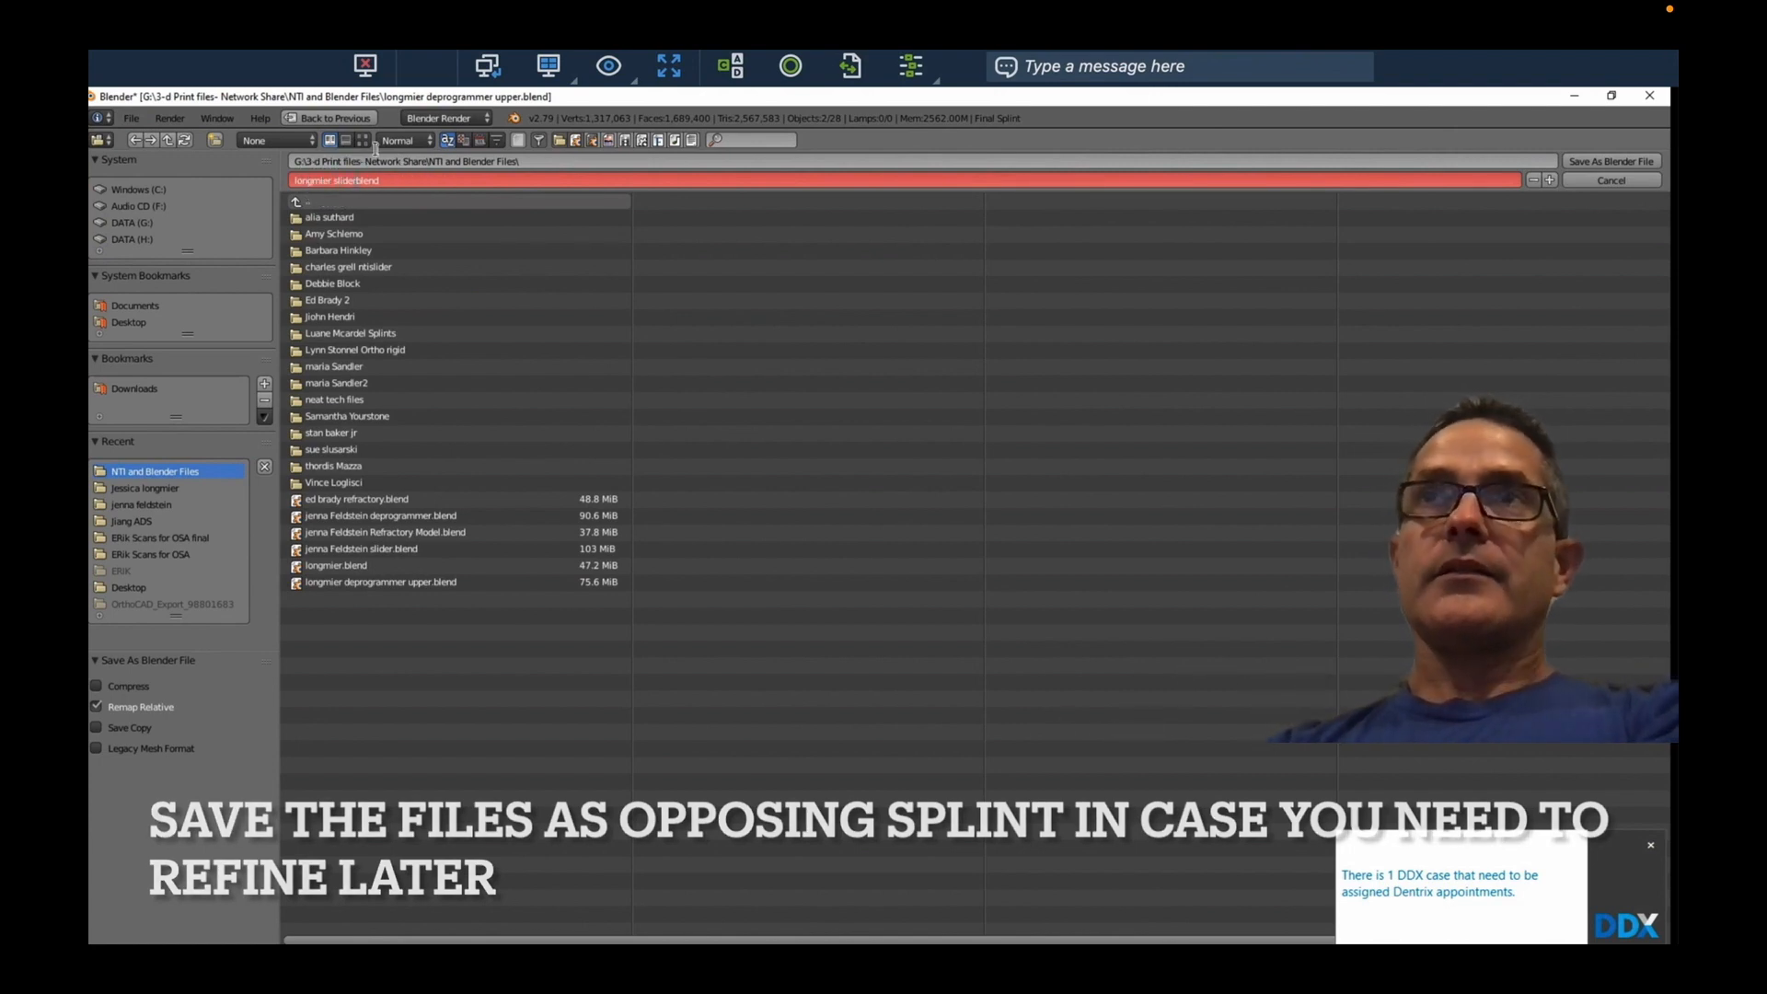
key("Return")
left_click(1595, 163)
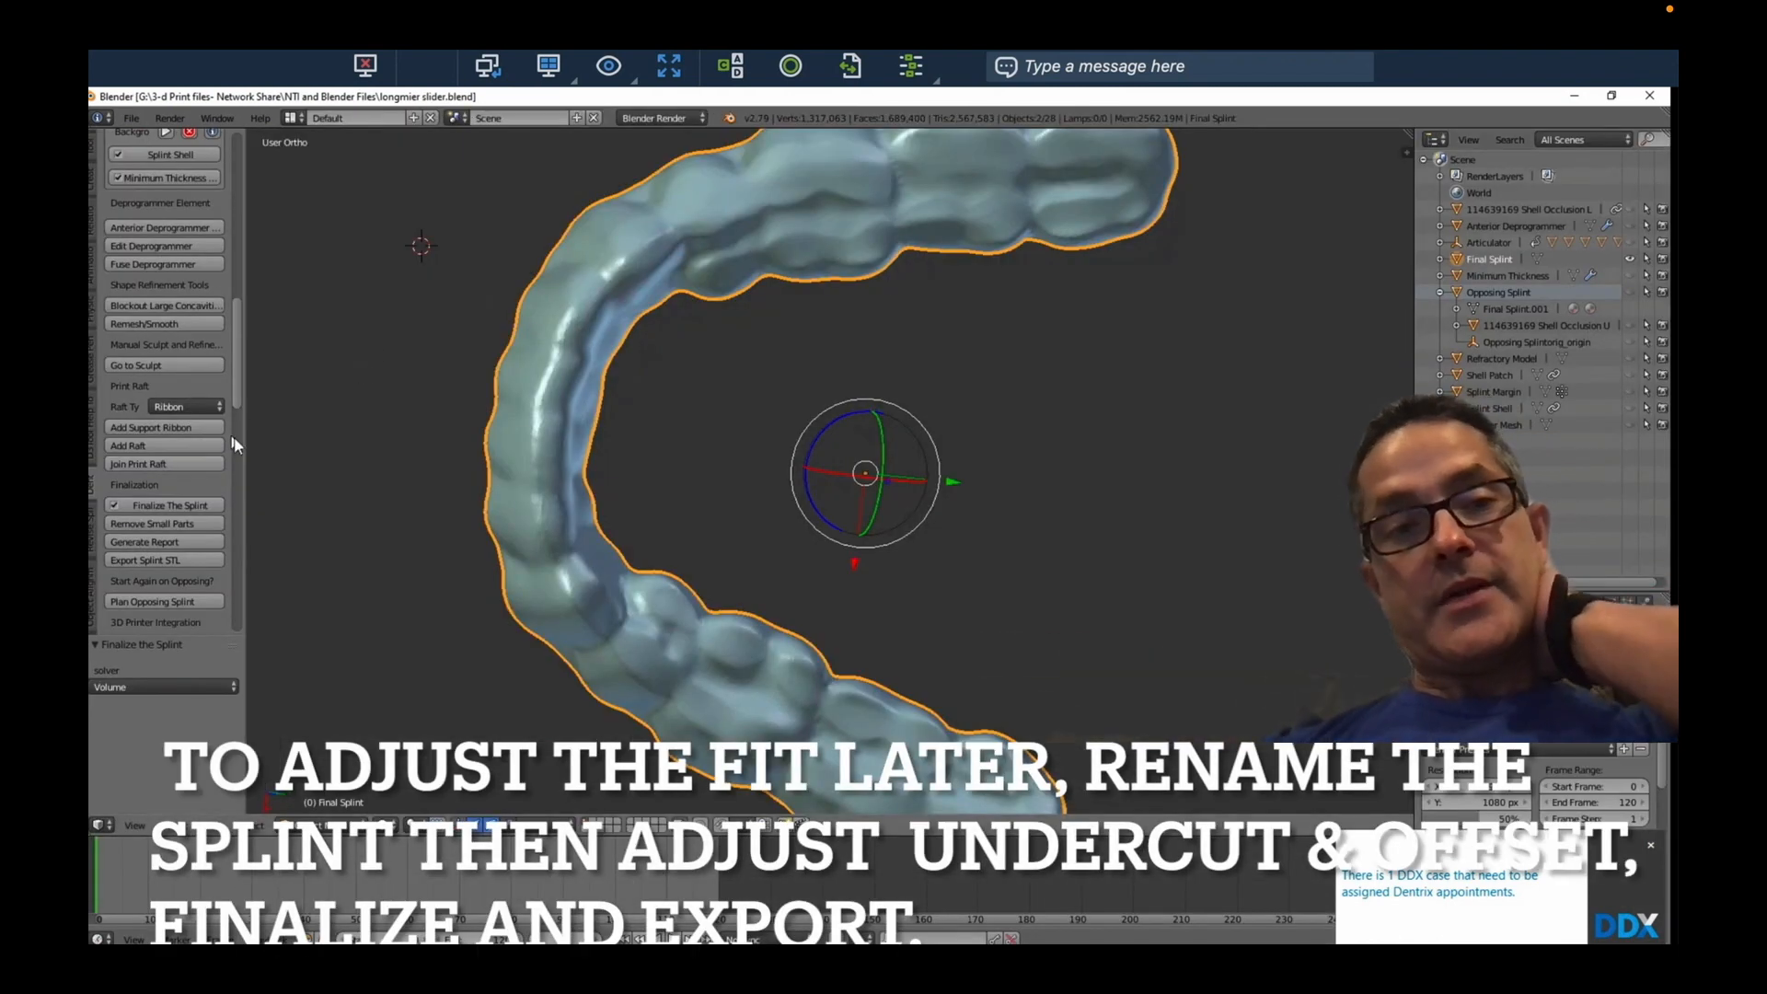
Reopen the refractory model's undercut and offset settings
left_click_drag(236, 319, 234, 278)
left_click(206, 287)
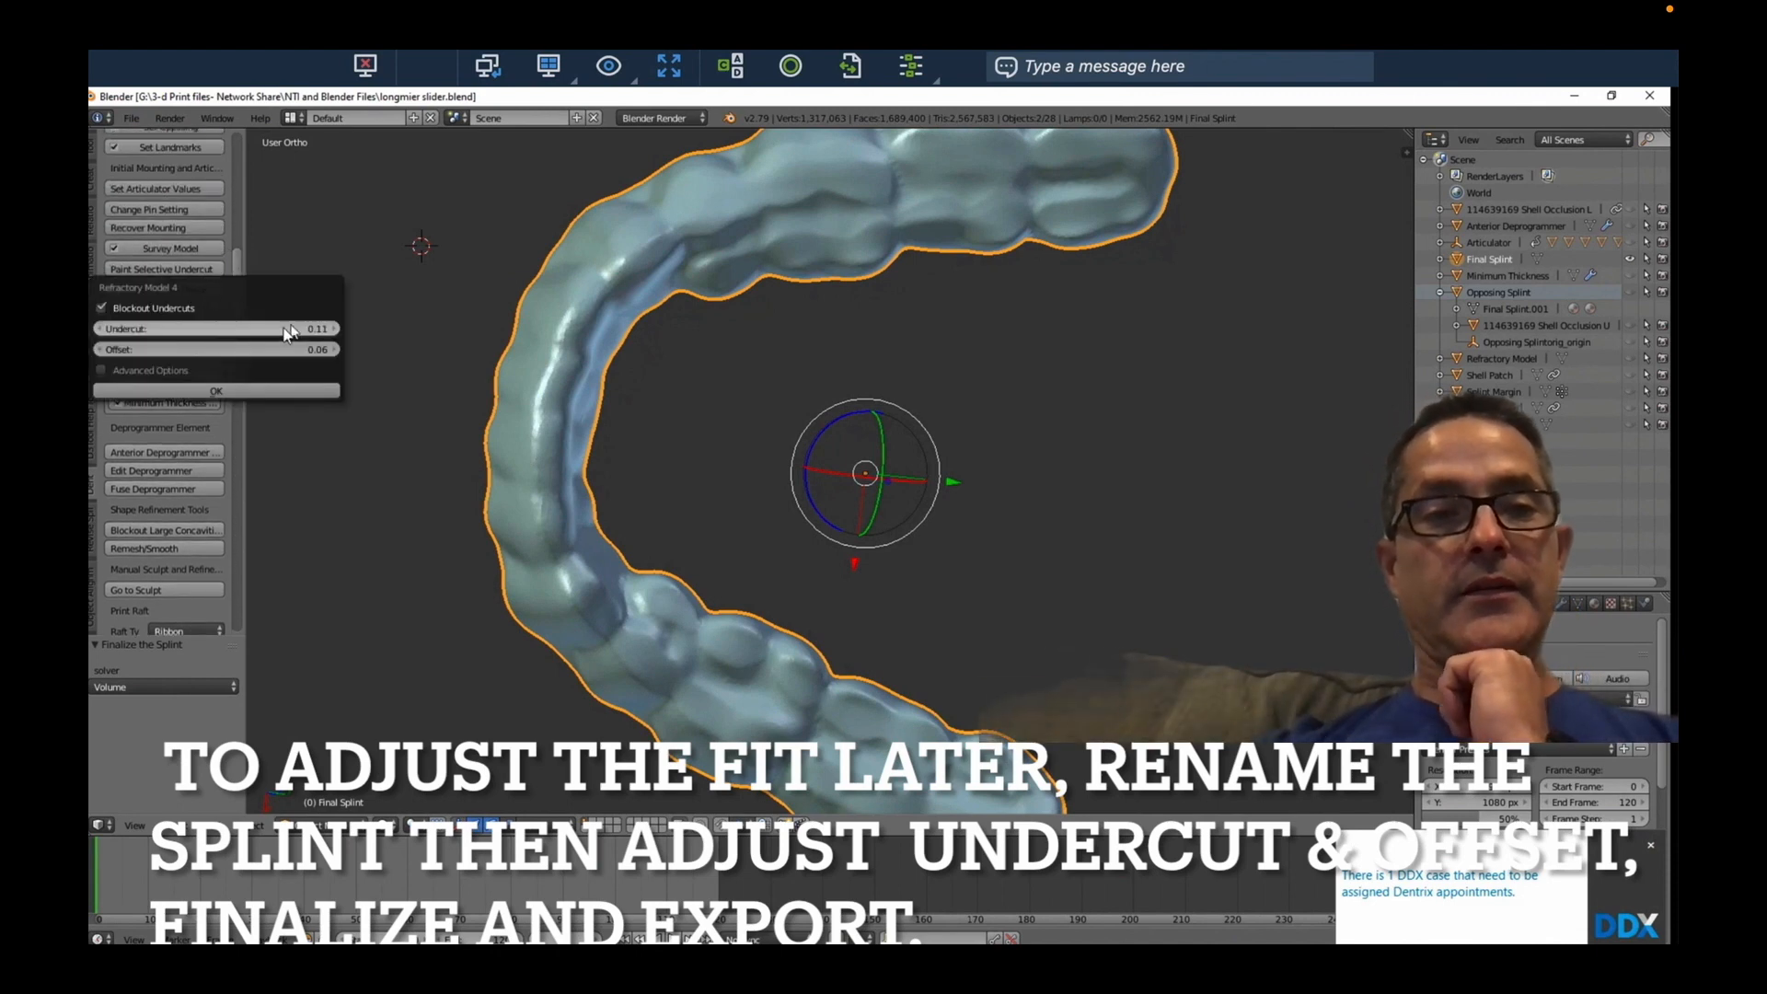